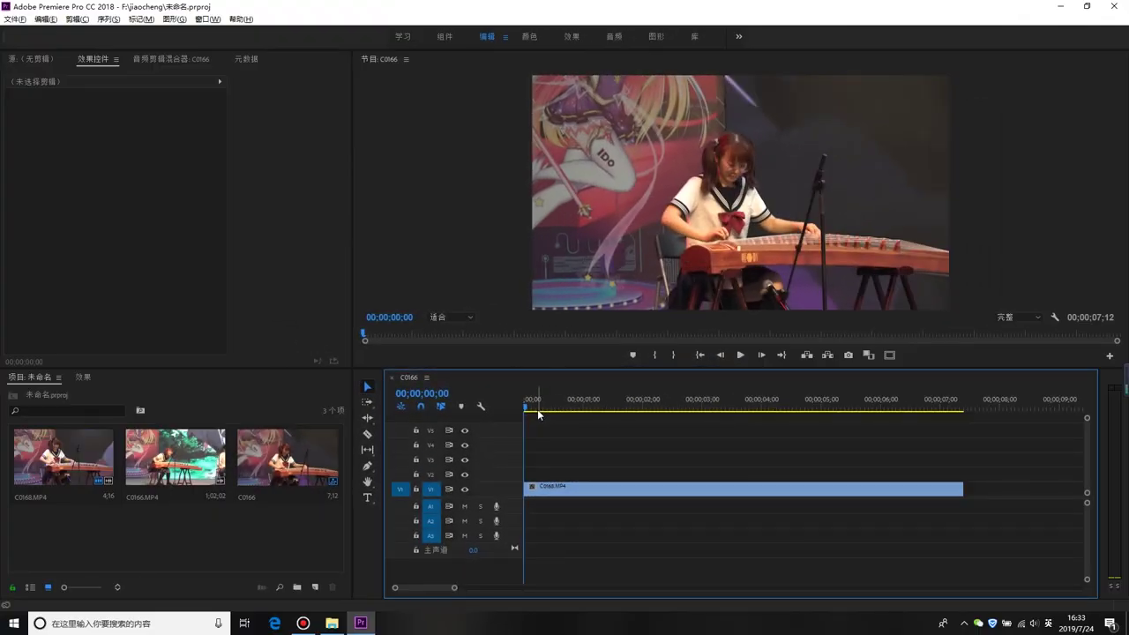
Preview the guzheng clip, then create a new legacy title with the default settings.
drag(538, 409, 520, 461)
click(15, 20)
mouse_move(54, 41)
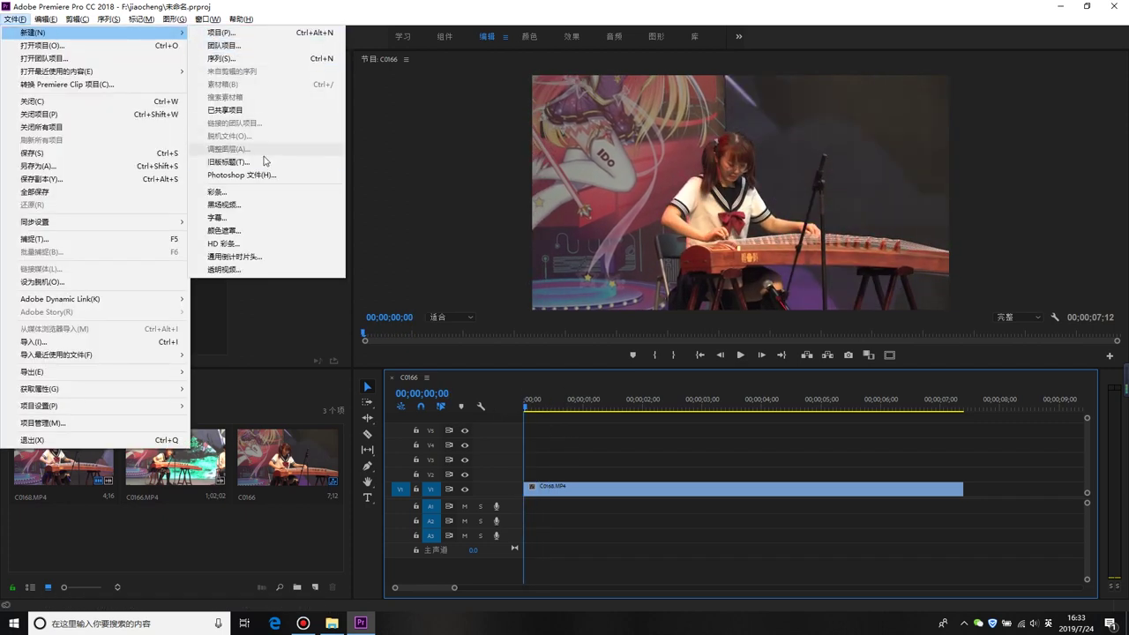
click(260, 157)
click(573, 362)
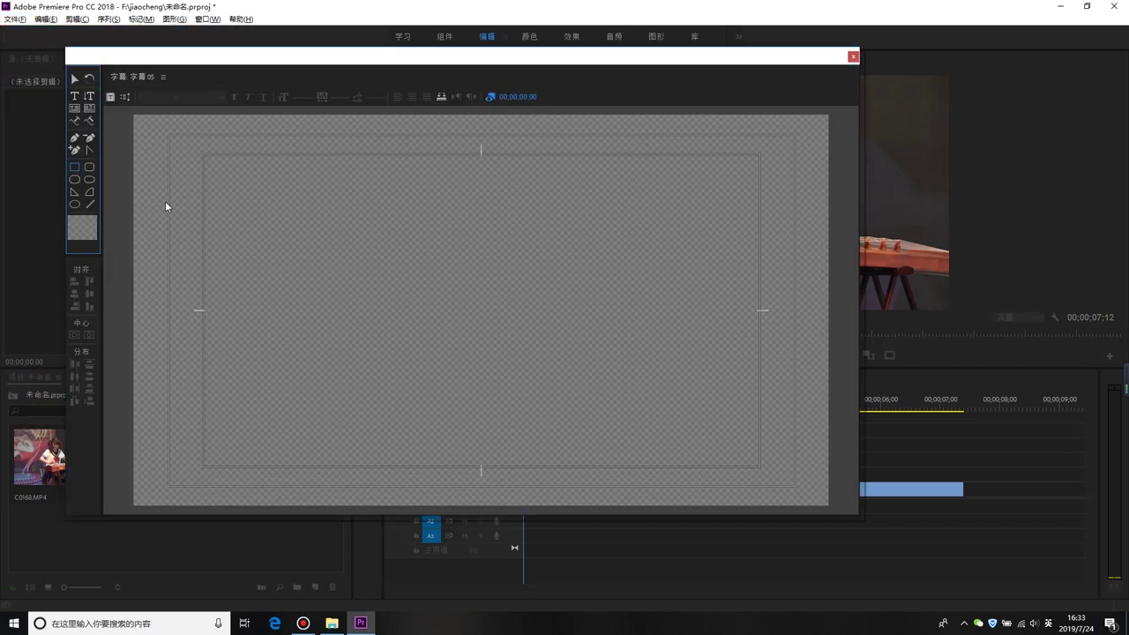
Draw a thin white horizontal rectangle across the frame in the titler.
click(74, 168)
mouse_move(120, 249)
mouse_down()
mouse_move(587, 266)
mouse_move(651, 257)
mouse_up()
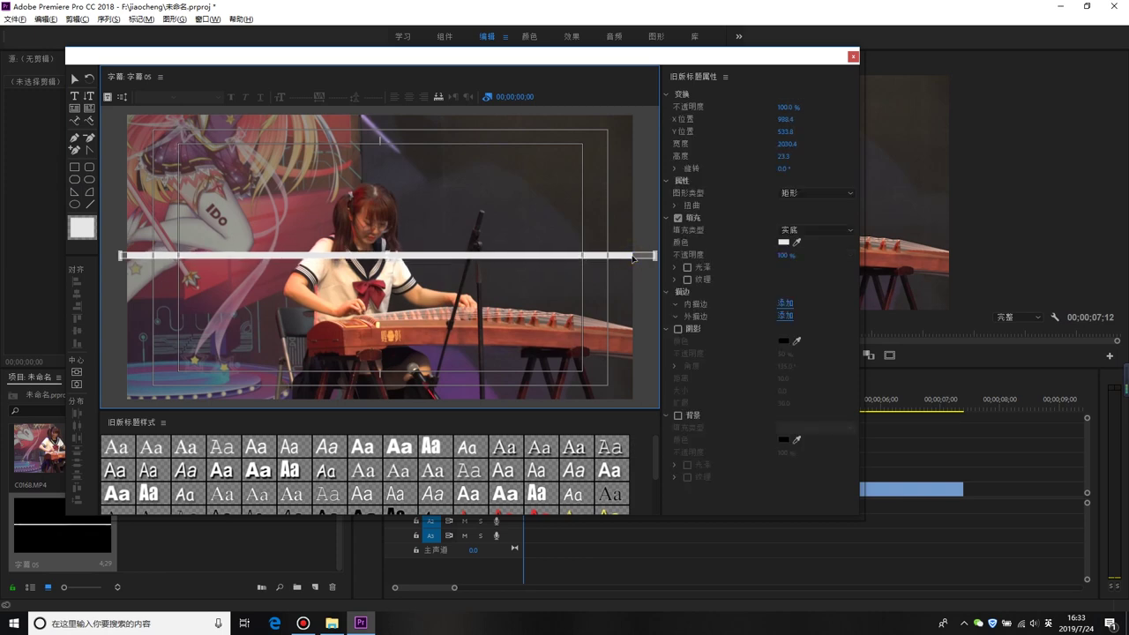
click(785, 243)
key(Escape)
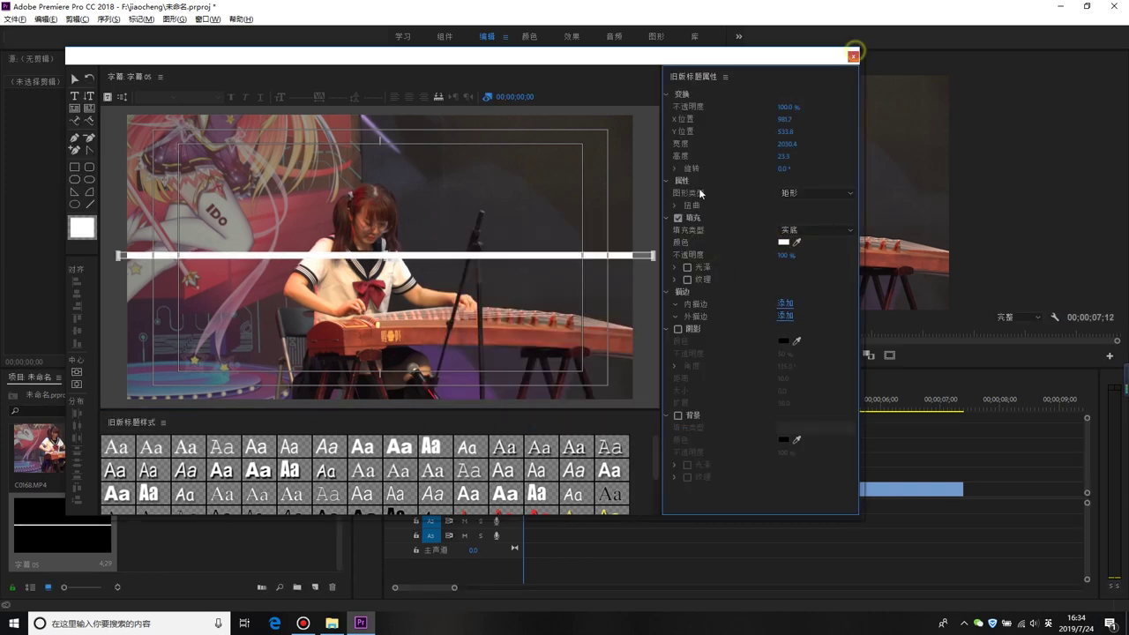
Place the new title on V2 at the sequence start and zoom the timeline out.
click(853, 55)
drag(62, 525, 530, 475)
key(minus)
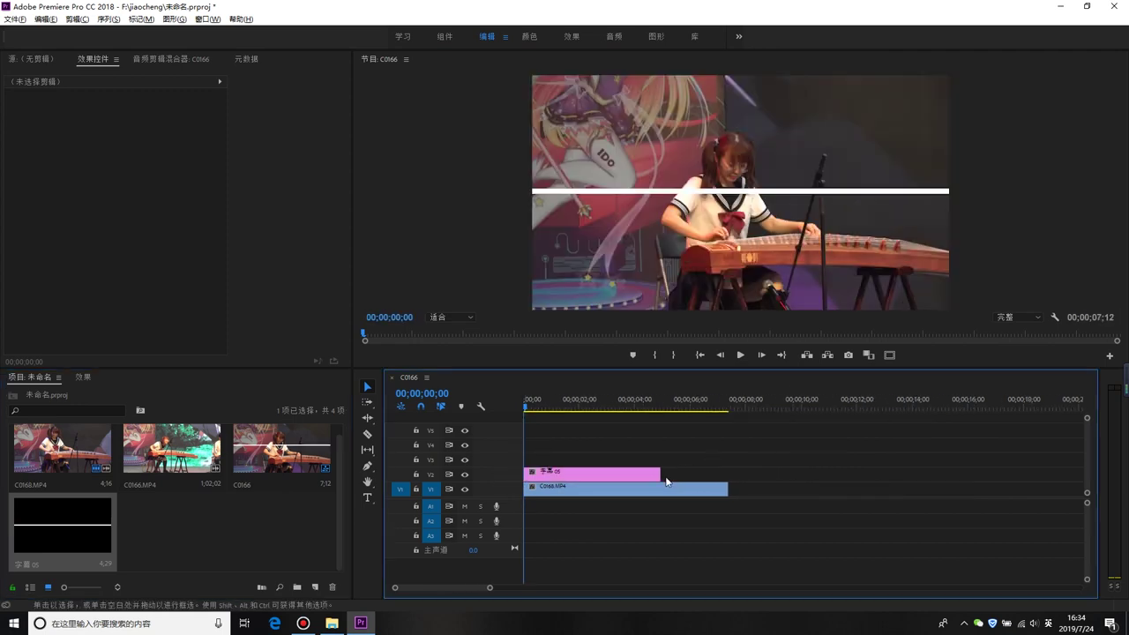
Extend the white-line title to the end of the guzheng clip and play it back.
drag(661, 476, 728, 476)
key(space)
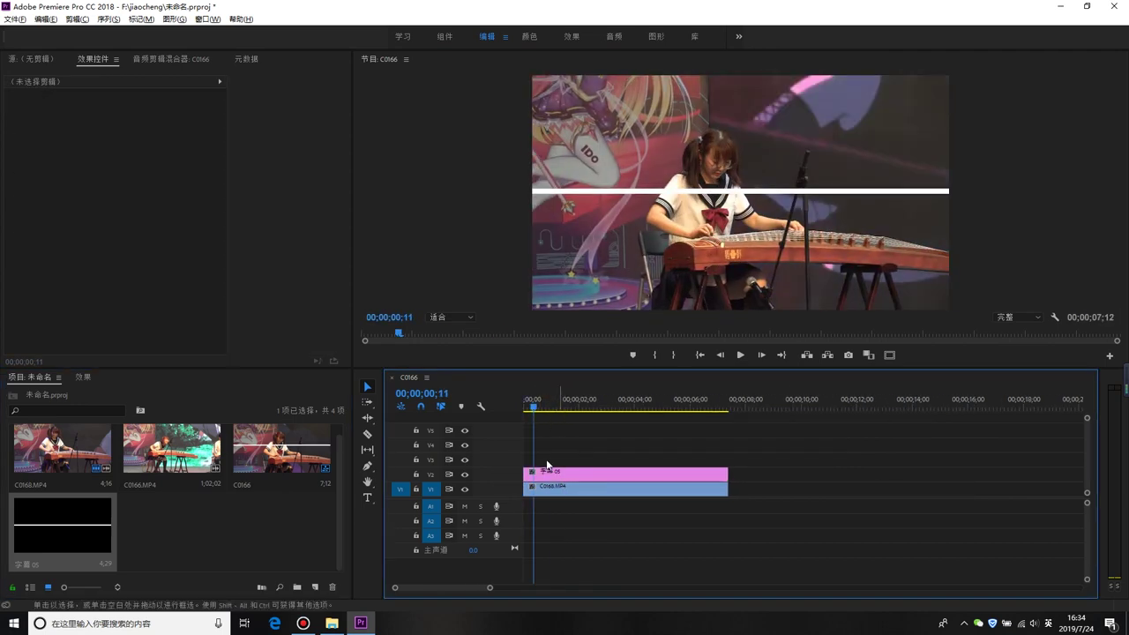
click(532, 402)
click(570, 474)
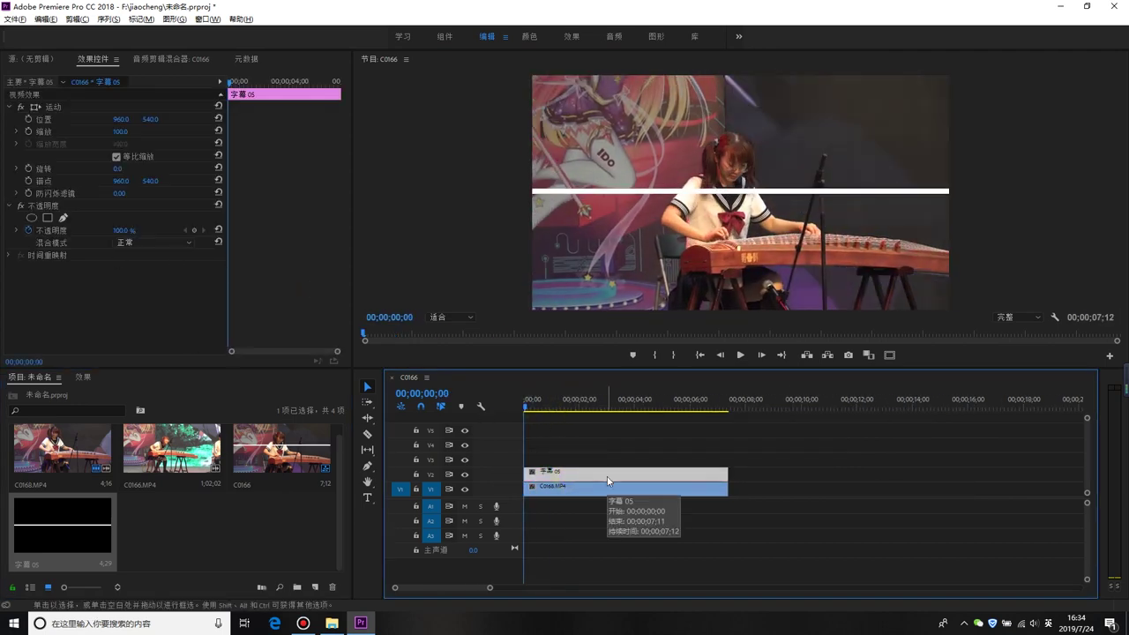
Add a keyframed rectangle mask whose left corners stretch outward 3 frames later to reveal the line.
click(48, 218)
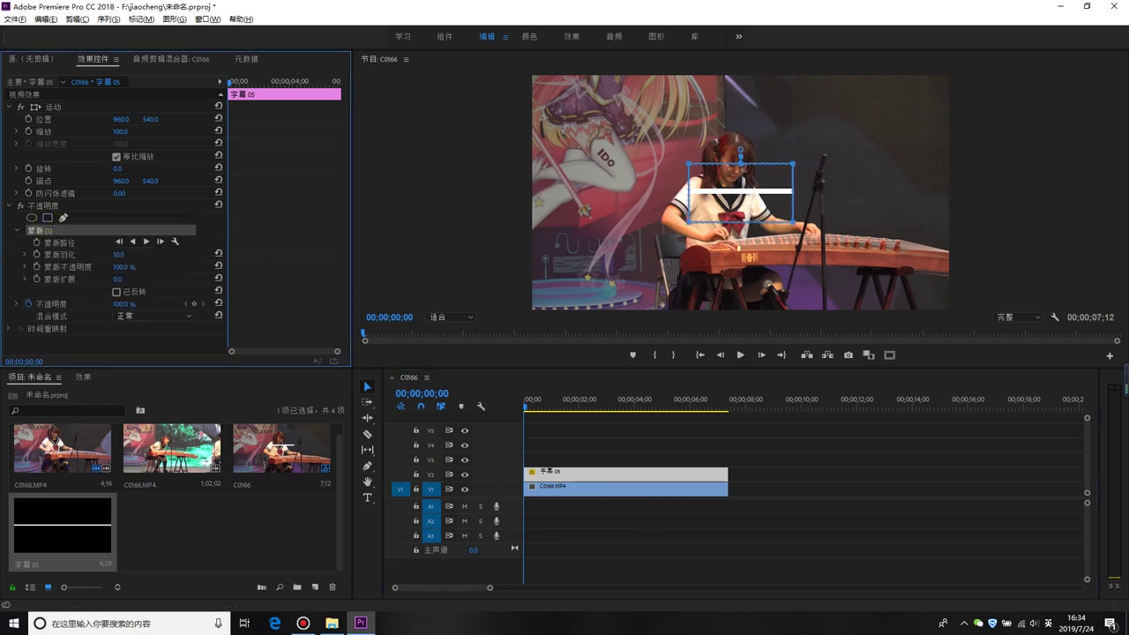
click(36, 242)
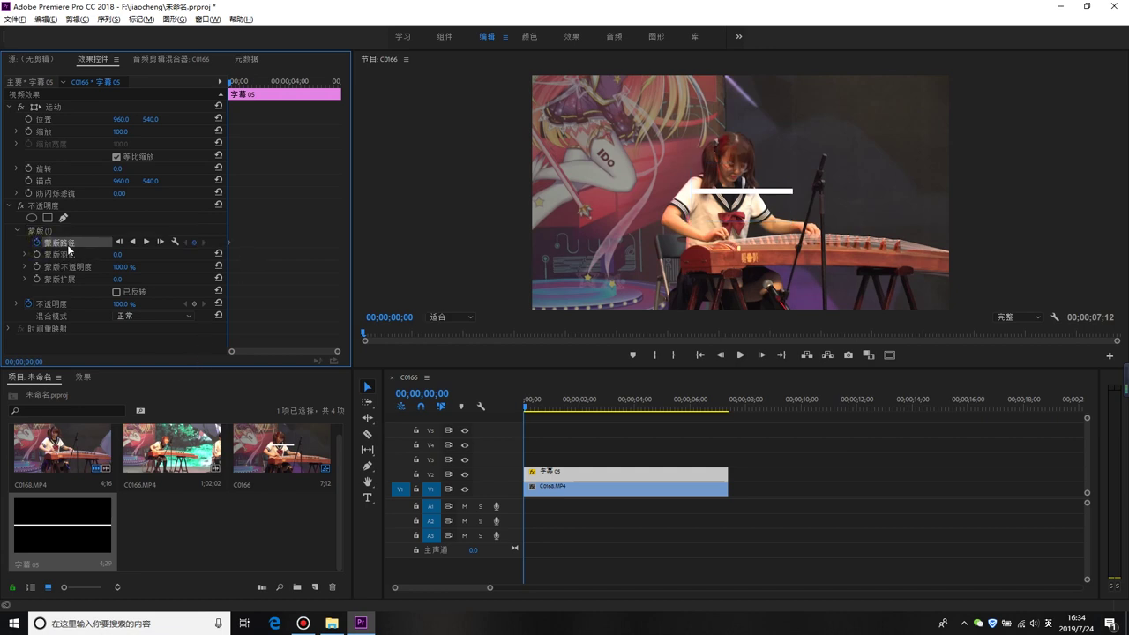
key(Right)
key(Right)
key(Right)
click(691, 226)
drag(501, 229, 469, 224)
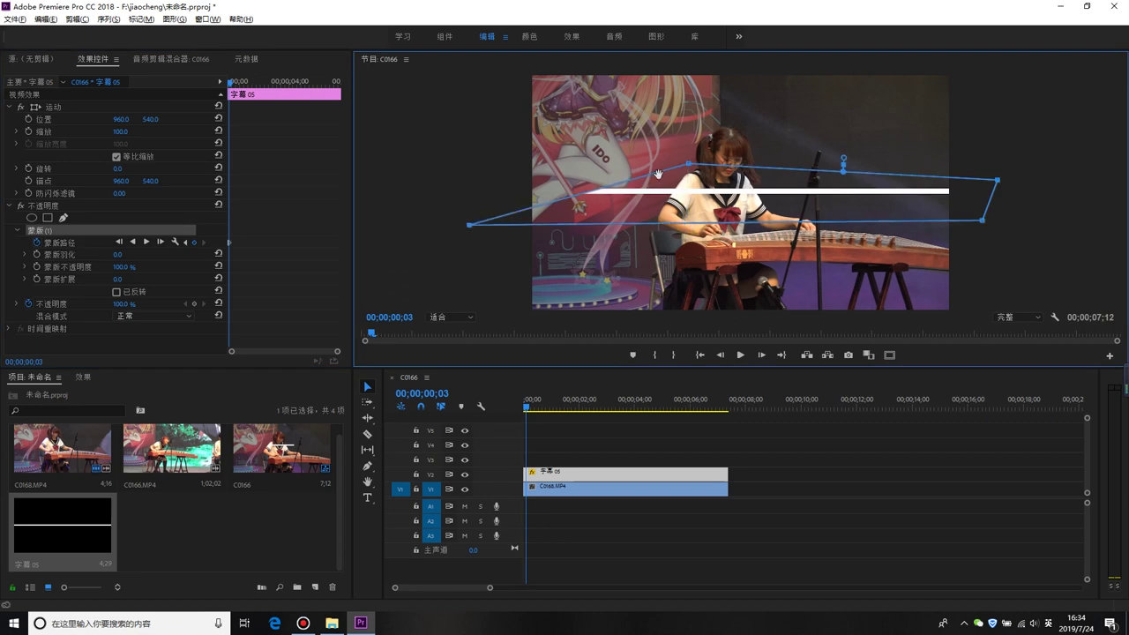
drag(691, 166, 485, 171)
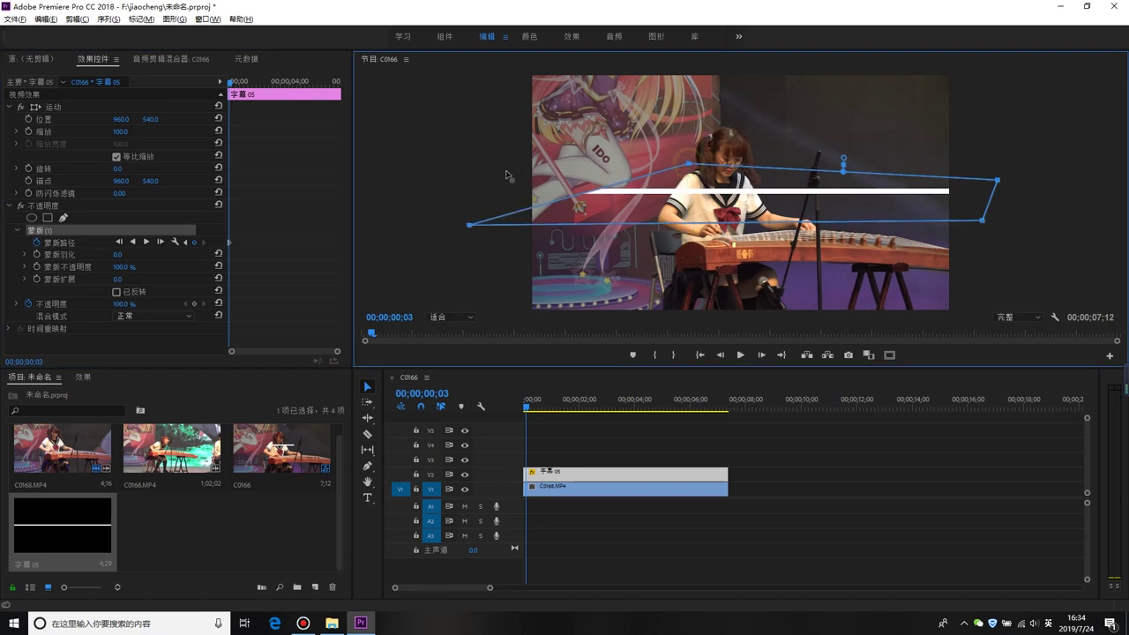
click(844, 474)
key(space)
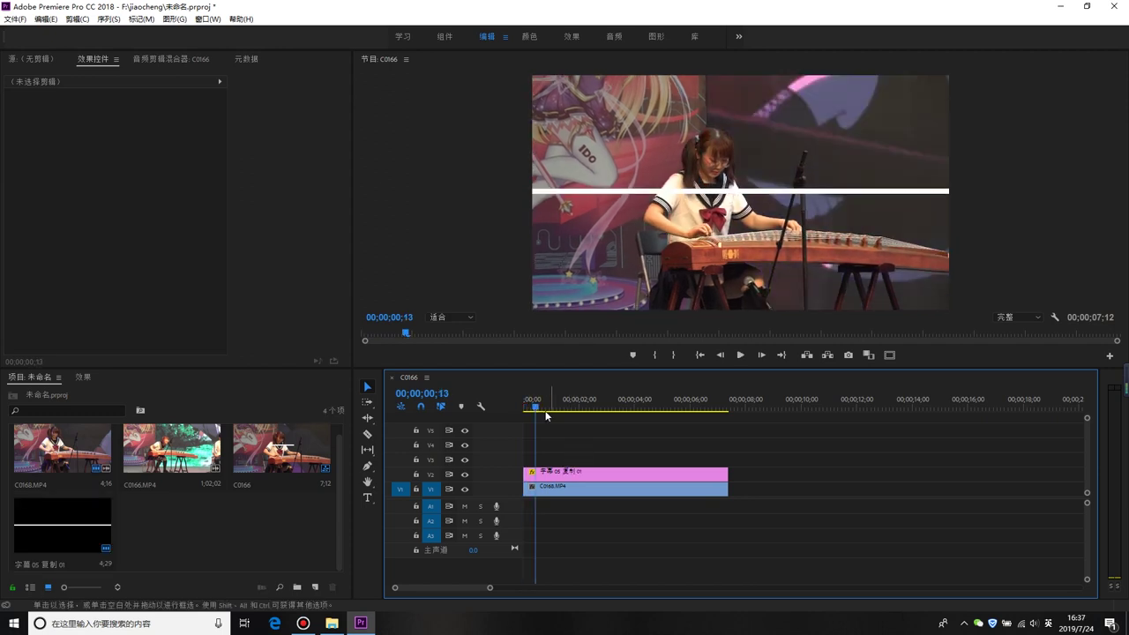
Duplicate the title to V3 and keyframe its Position Y from 540 up to 174.
drag(564, 475, 565, 459)
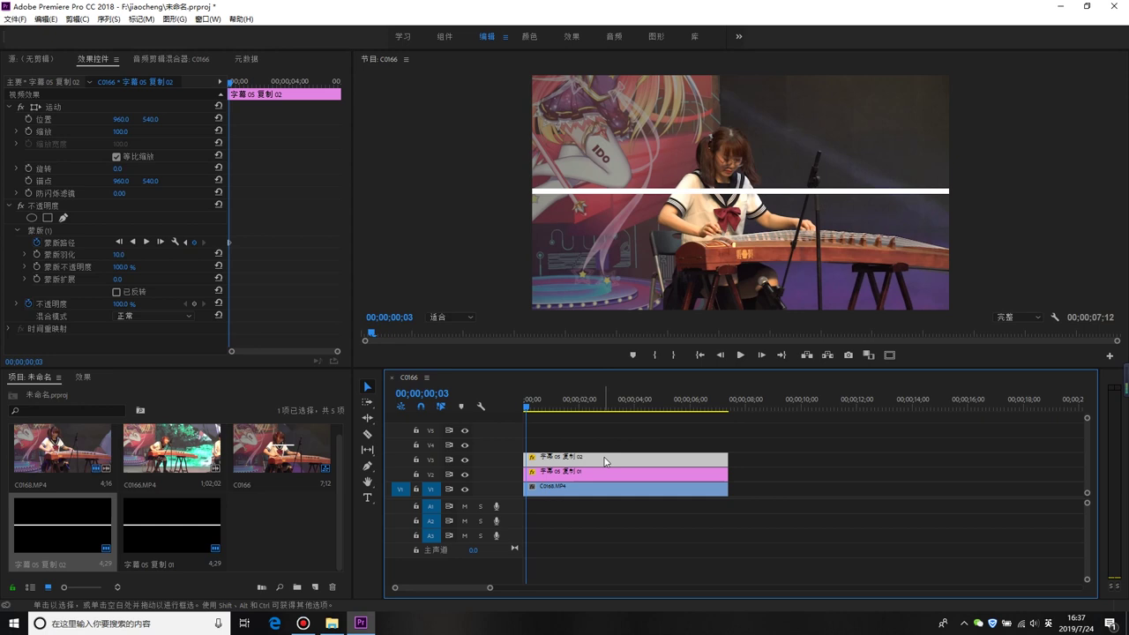
click(28, 119)
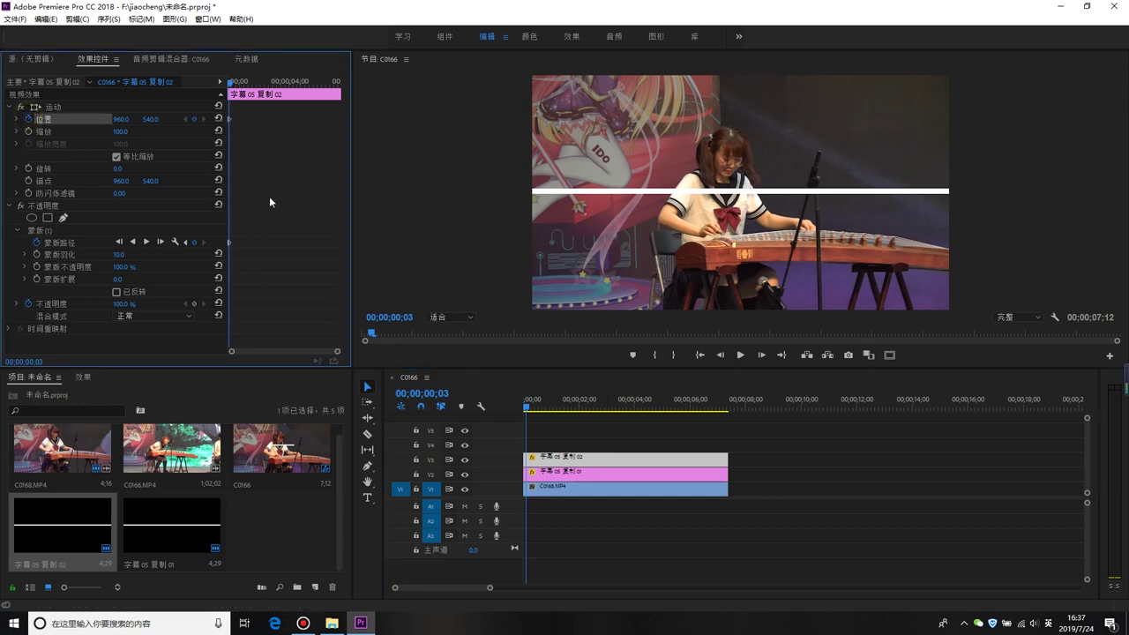
key(Right)
key(Right)
key(Right)
key(Right)
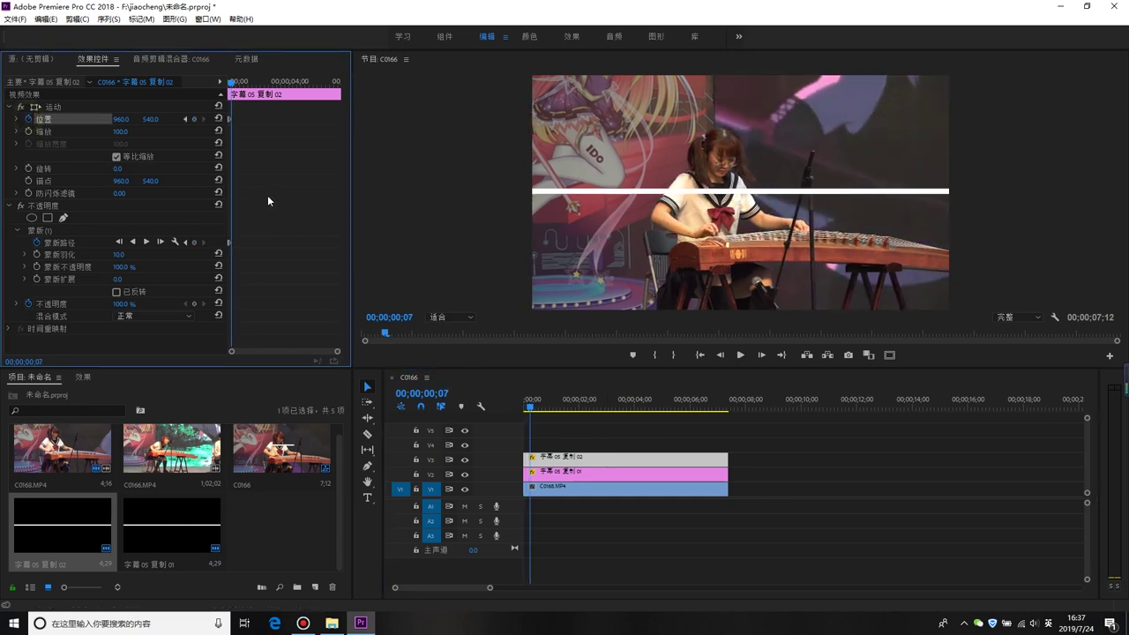
drag(150, 119, 18, 119)
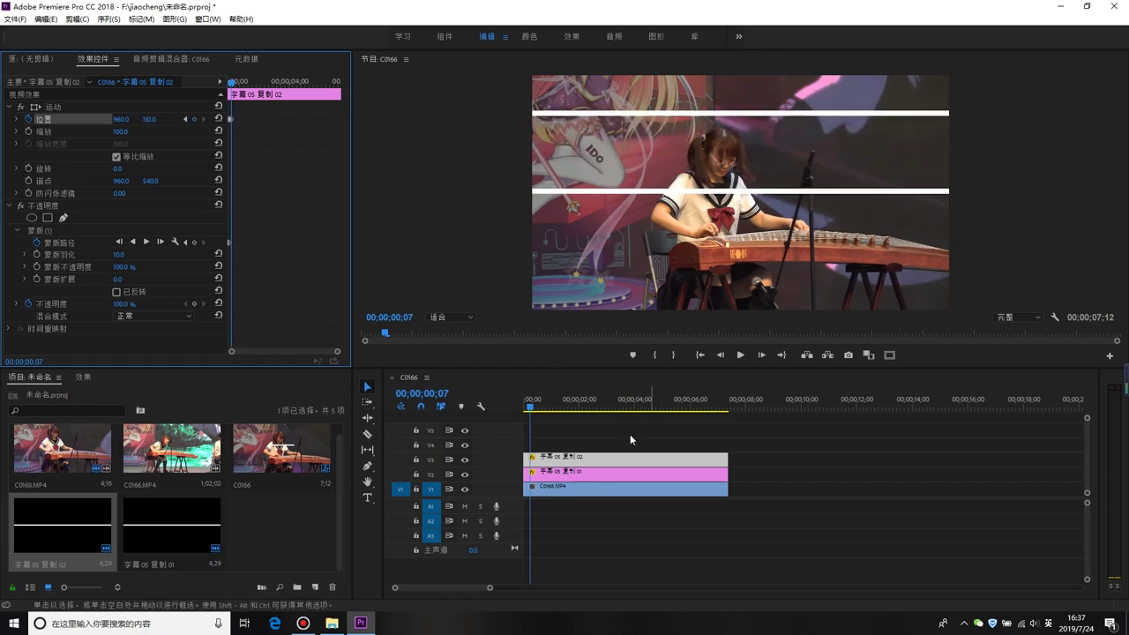
drag(607, 125, 607, 123)
click(184, 120)
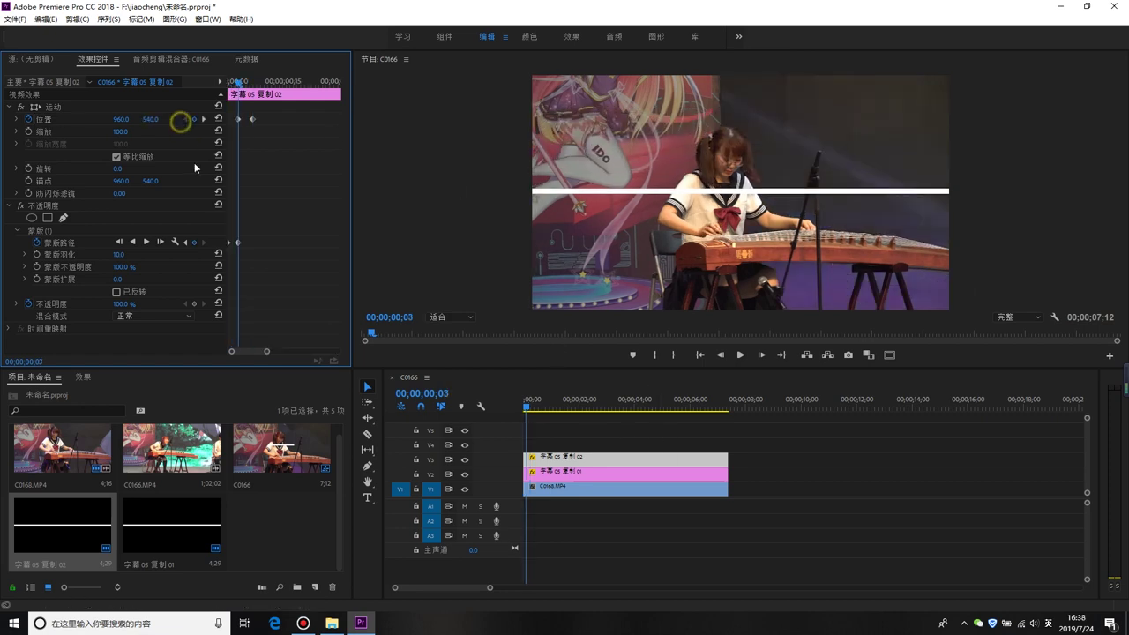
Keyframe the V2 title's Position Y from 540 down to 923.
click(558, 474)
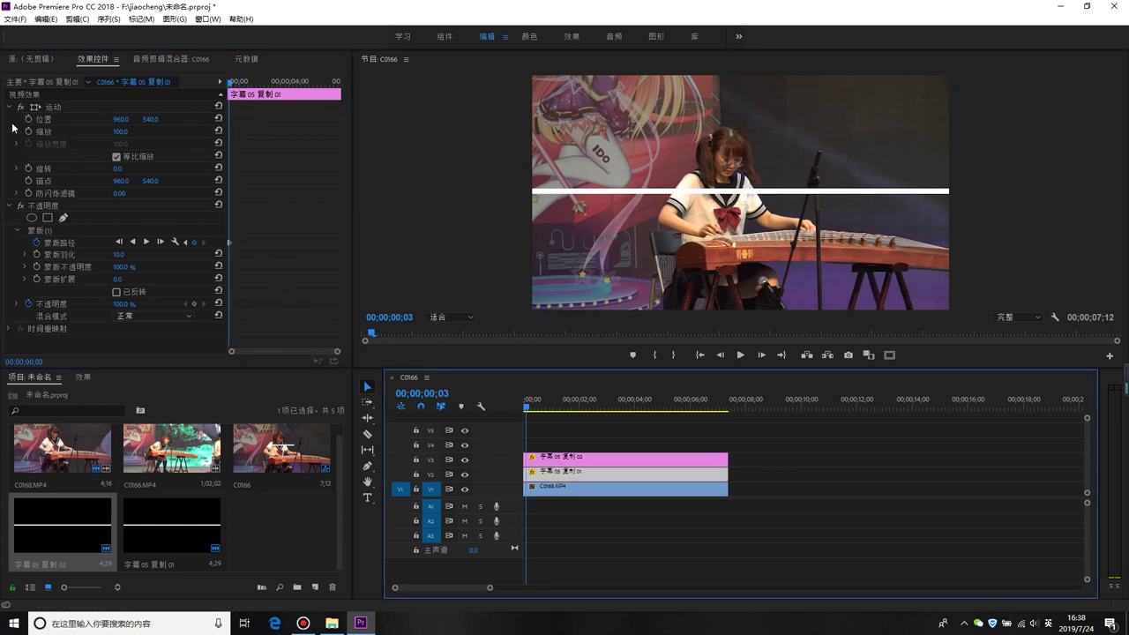
click(28, 119)
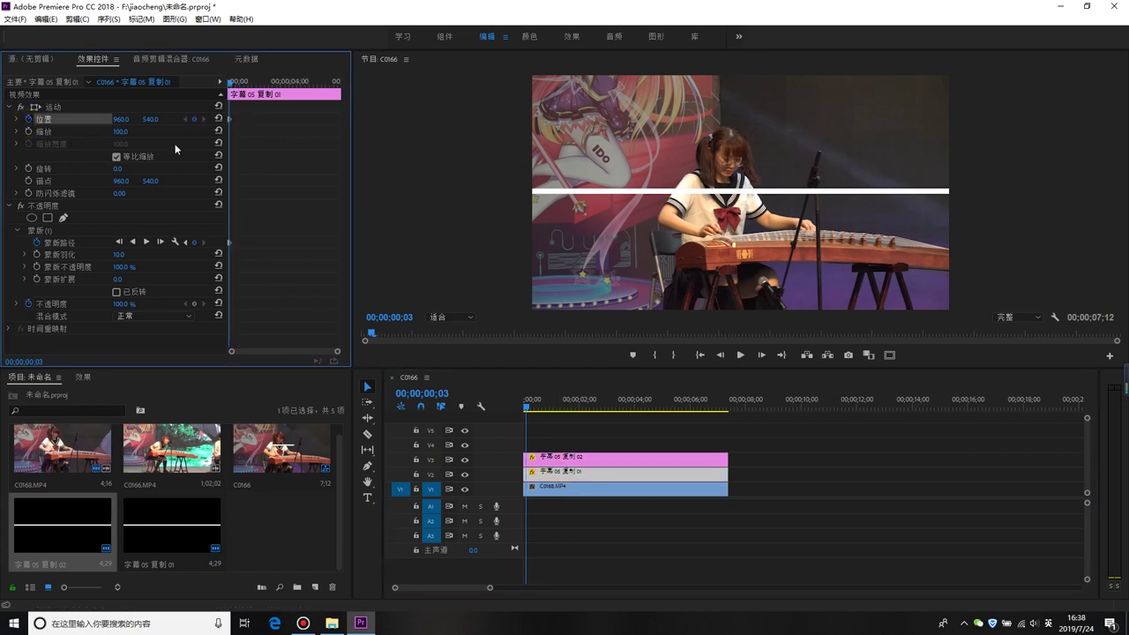
key(Right)
key(Right)
key(Right)
key(Right)
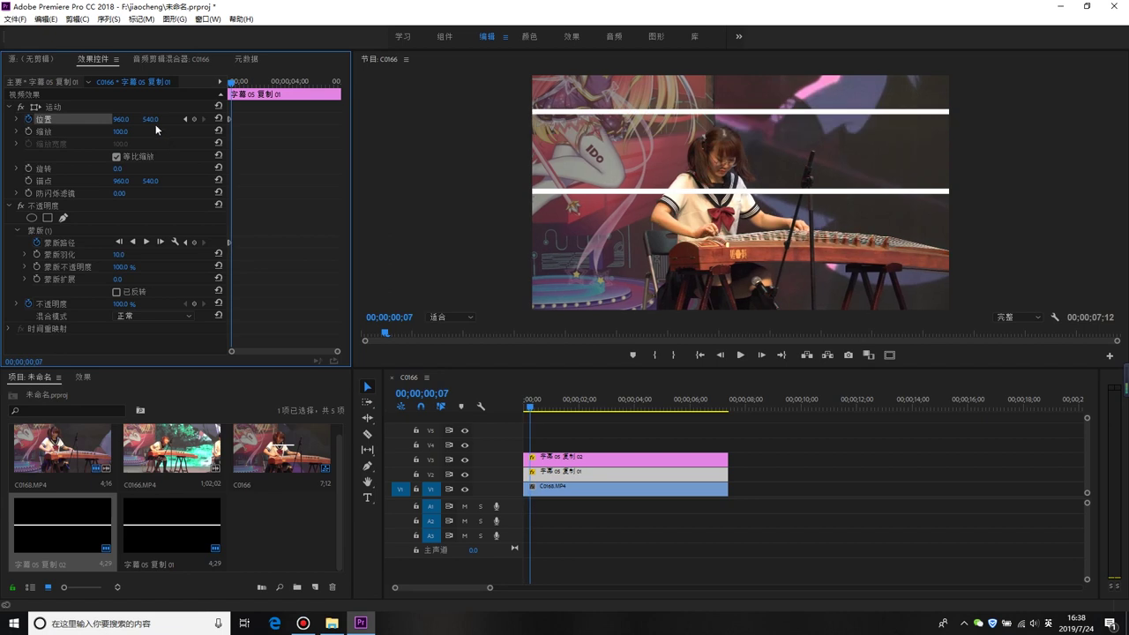
mouse_move(150, 120)
mouse_down()
mouse_move(212, 119)
mouse_move(932, 310)
mouse_up()
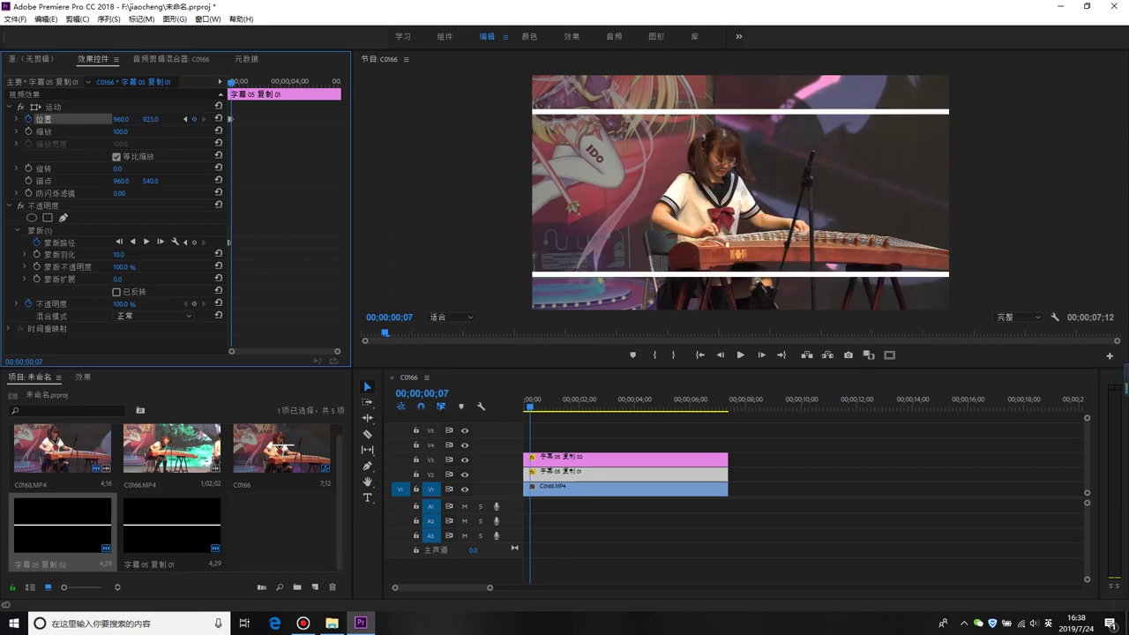
Preview the sliding lines and move both title clips up to tracks V4 and V5.
click(559, 404)
key(space)
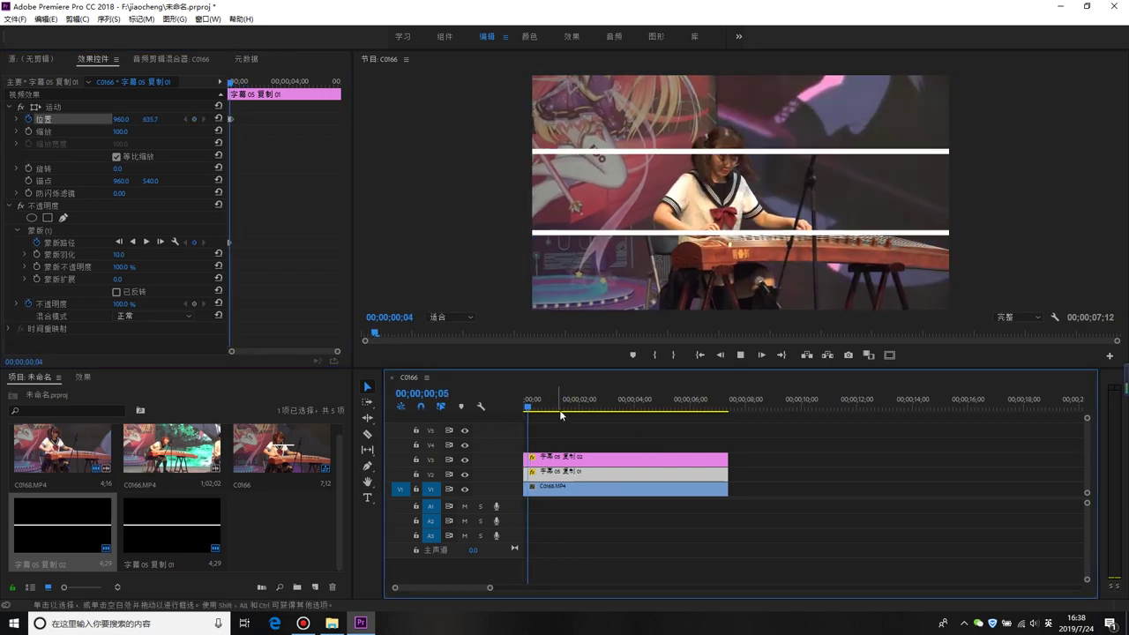
drag(552, 408, 537, 409)
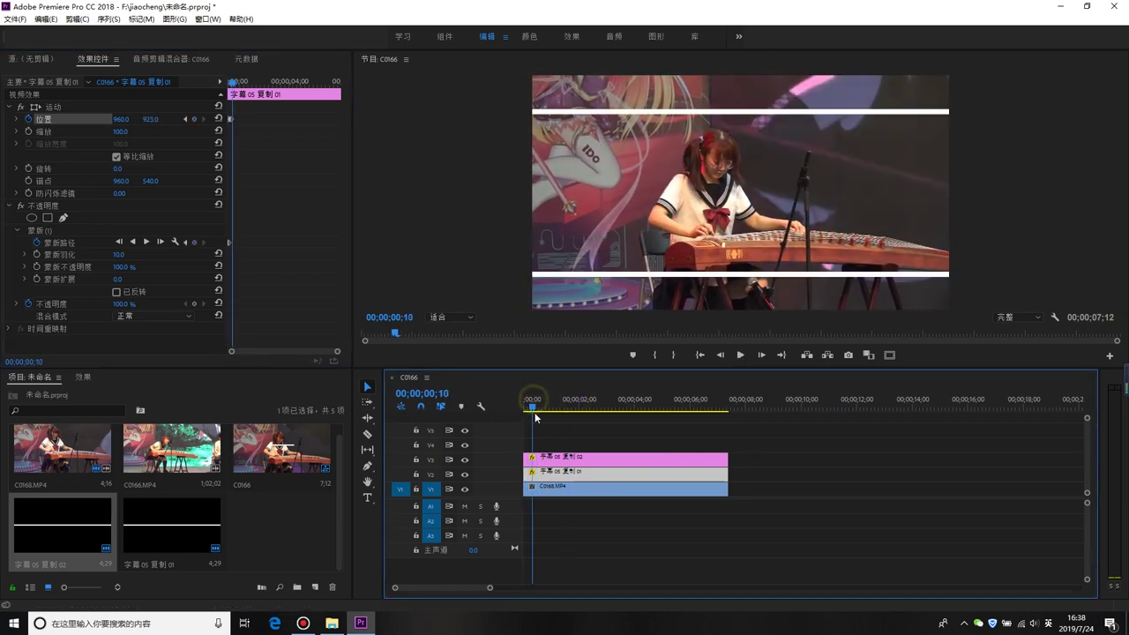
drag(629, 428, 652, 475)
drag(580, 457, 579, 427)
click(574, 485)
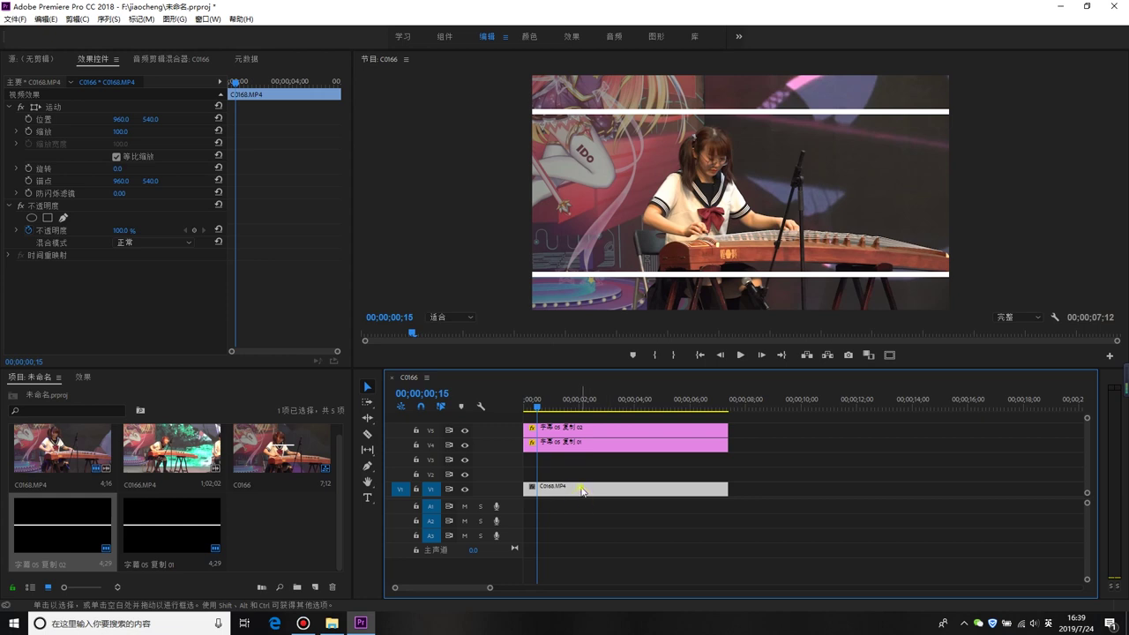
Set the V1 guzheng clip to Scale 187 and Position 1109, 738.
mouse_move(122, 133)
mouse_down()
mouse_move(177, 119)
mouse_move(184, 143)
mouse_up()
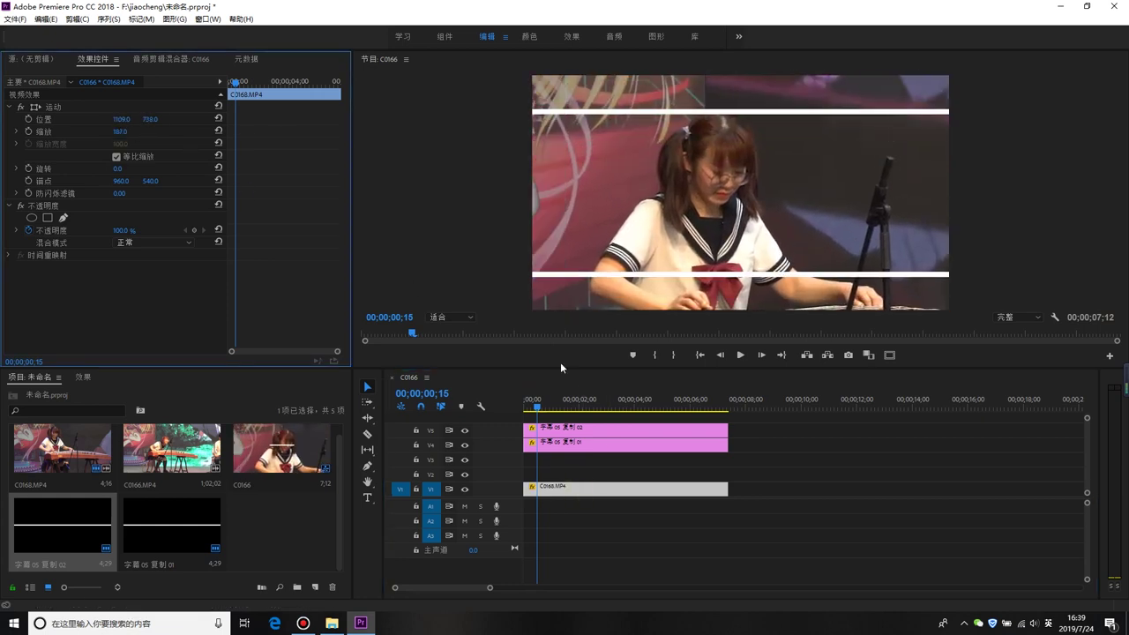
click(592, 471)
click(570, 486)
Duplicate the clip onto V2 and apply Gaussian Blur (高斯) with Blurriness 50.
drag(588, 486, 588, 474)
click(83, 377)
click(60, 392)
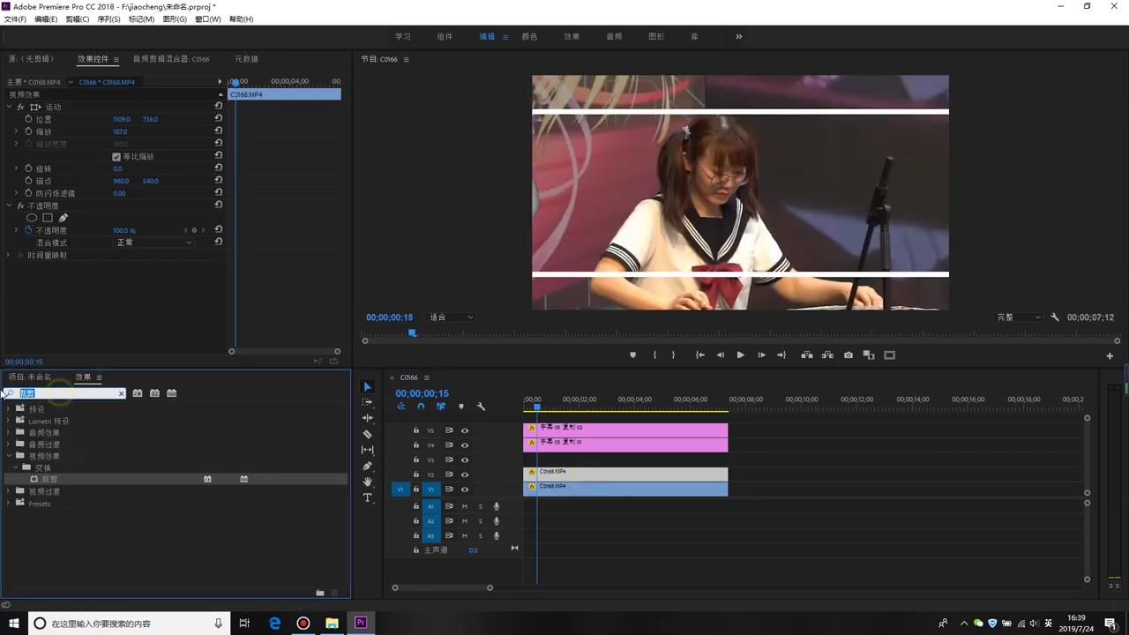
text(高斯)
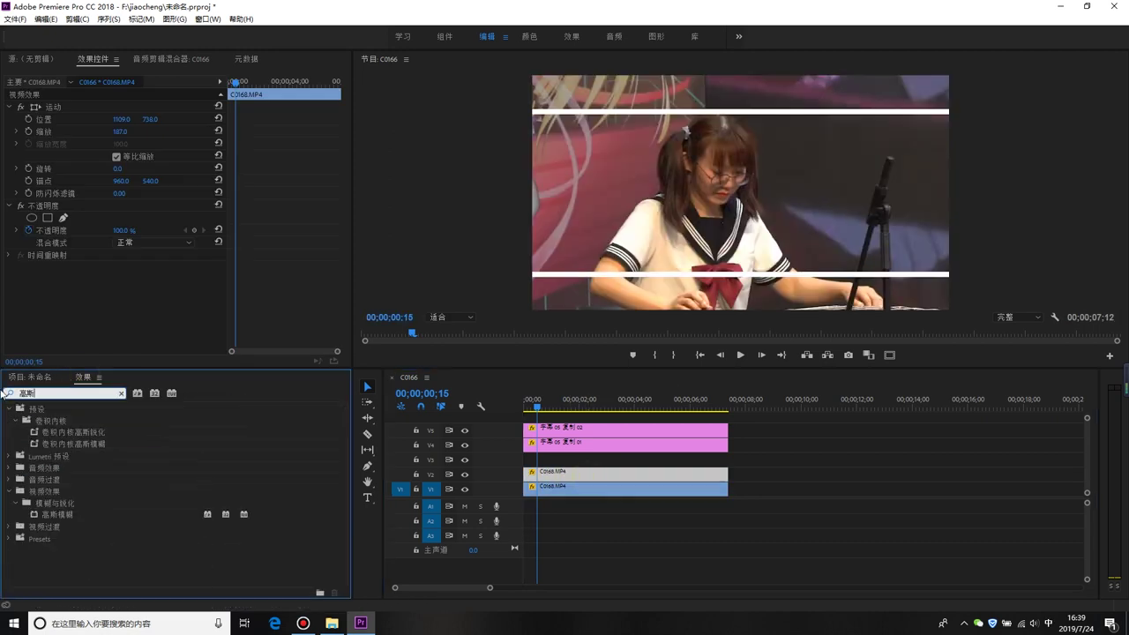
drag(55, 514, 589, 476)
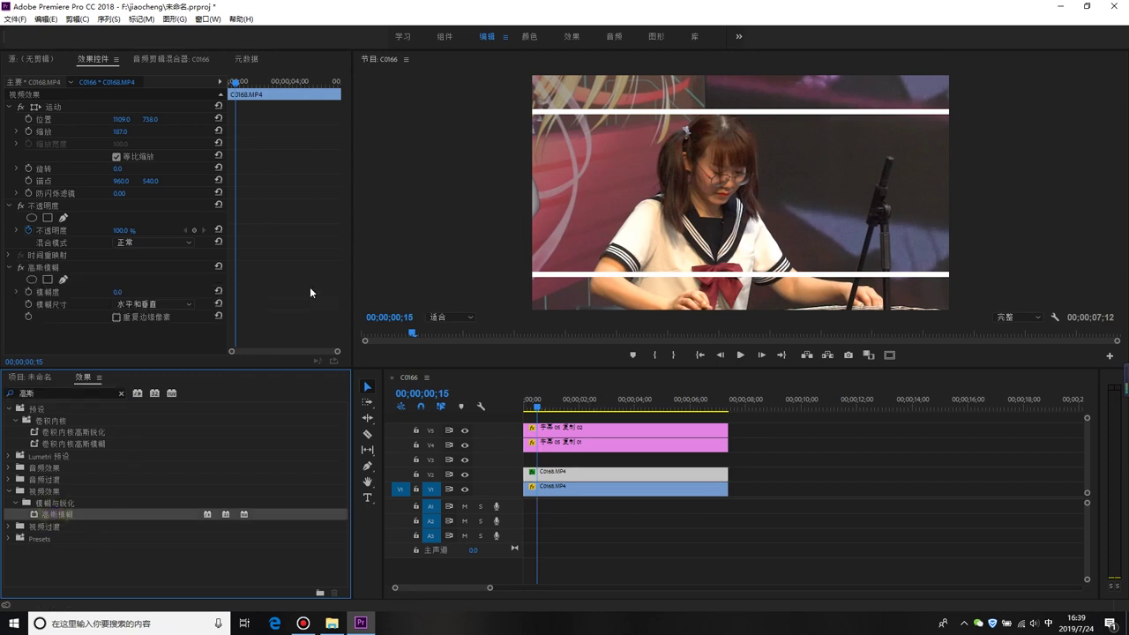
click(118, 292)
text(50)
key(Return)
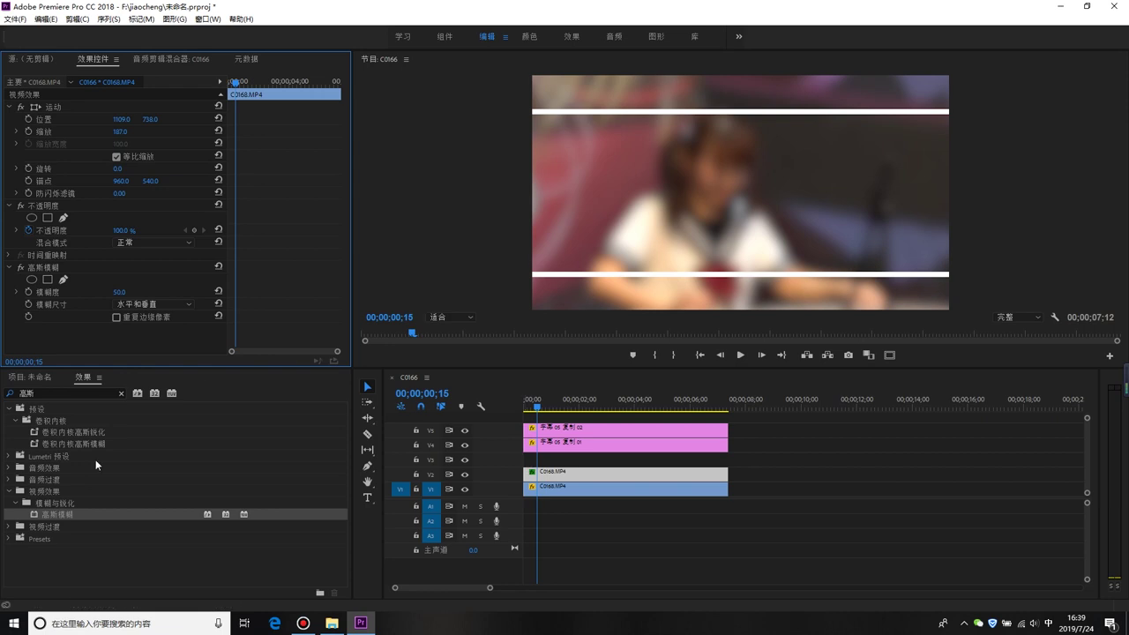
click(47, 396)
Add the Crop (裁剪) effect to the blurred V2 clip with a 50% top crop.
text(裁剪)
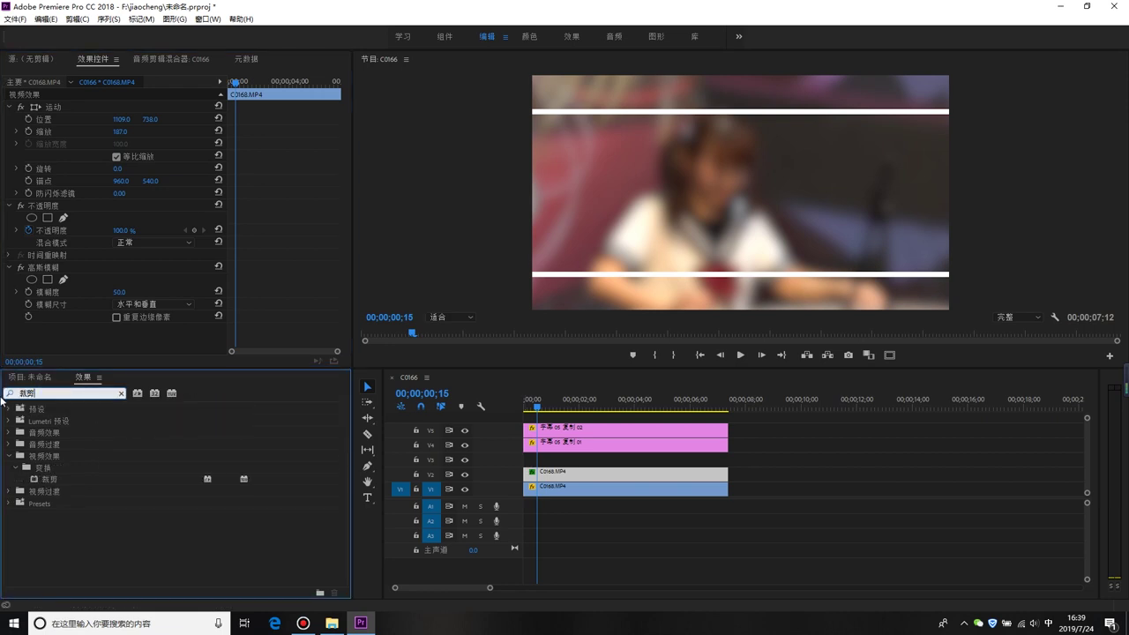
drag(50, 479, 300, 299)
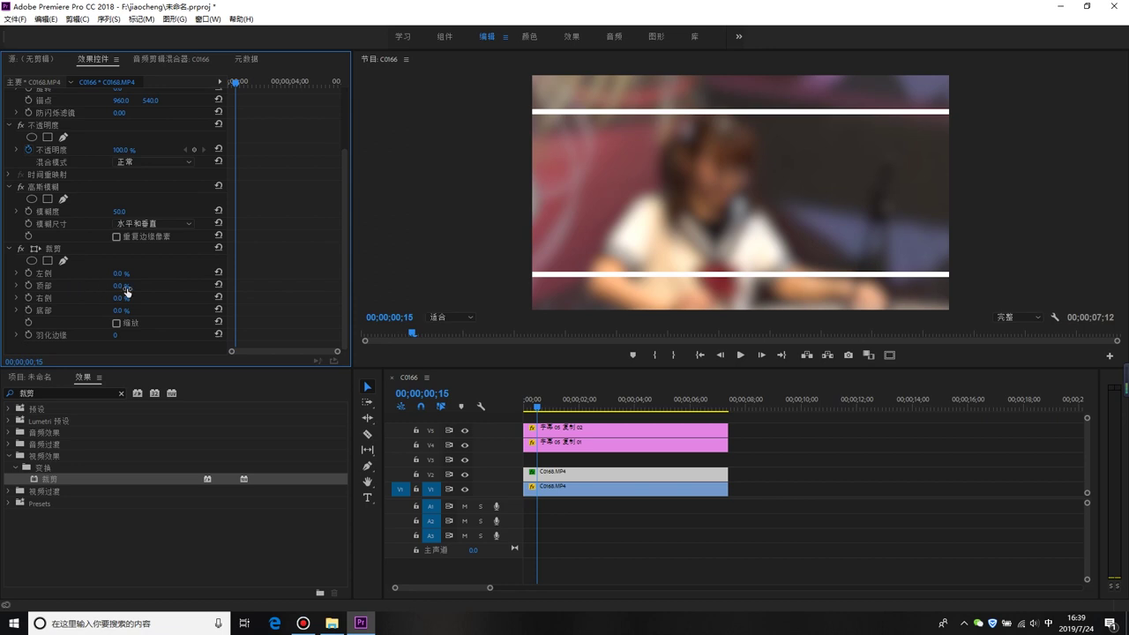
text(50)
click(605, 461)
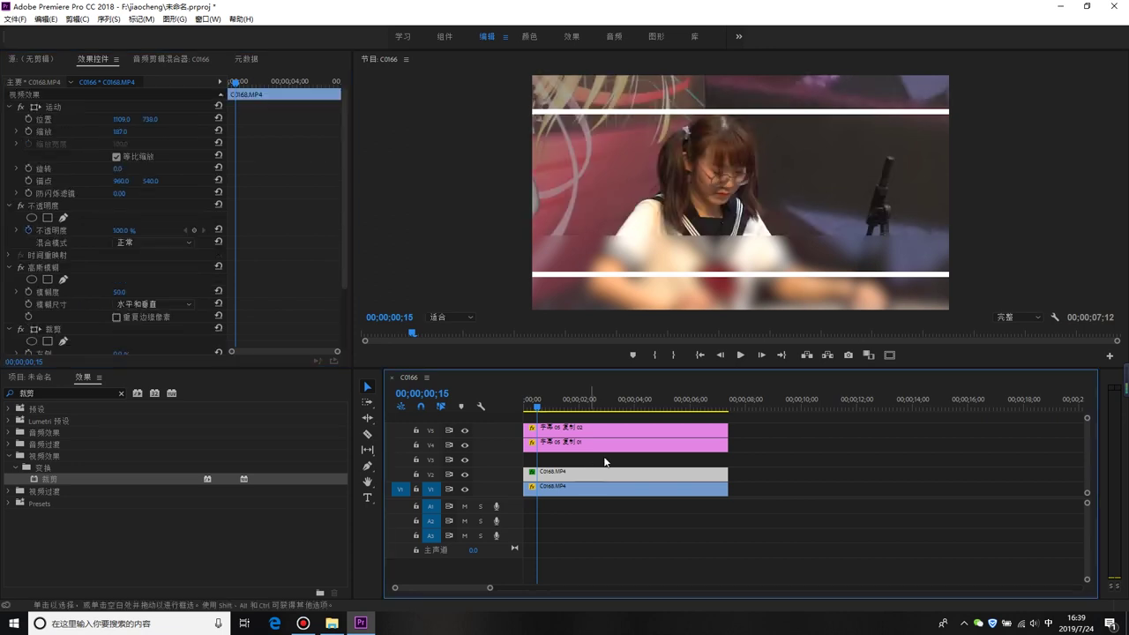
Copy the clip onto V3, set its Crop Top to 0%, and disable the V3 clip.
drag(557, 476, 557, 459)
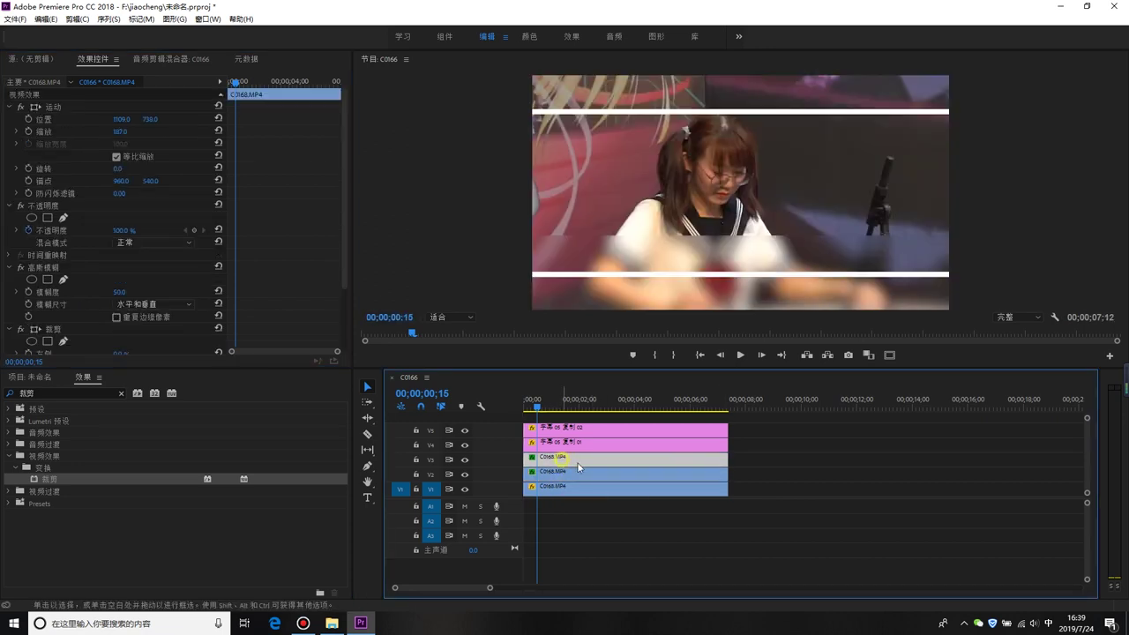
scroll(294, 265, down, 3)
click(125, 284)
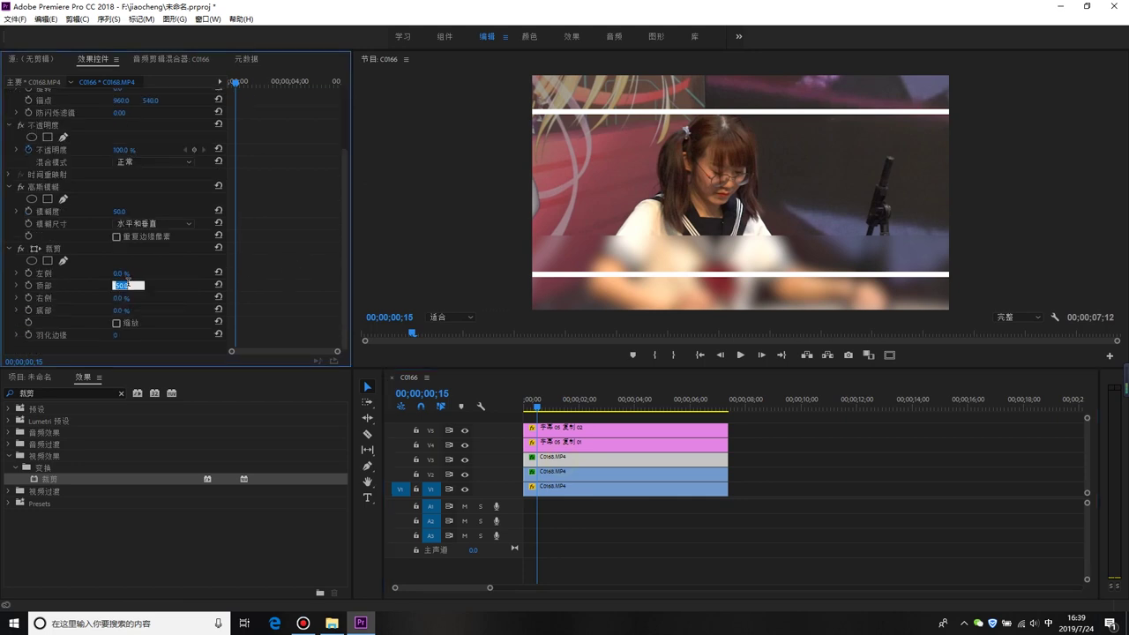
text(0)
key(Return)
click(129, 311)
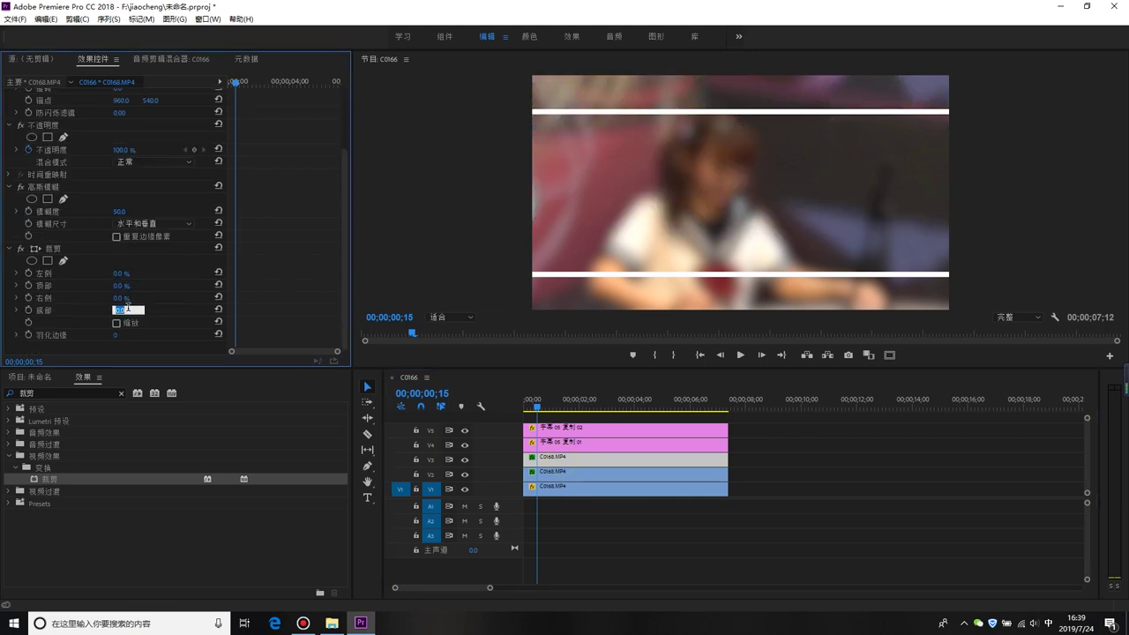
text(50)
click(550, 458)
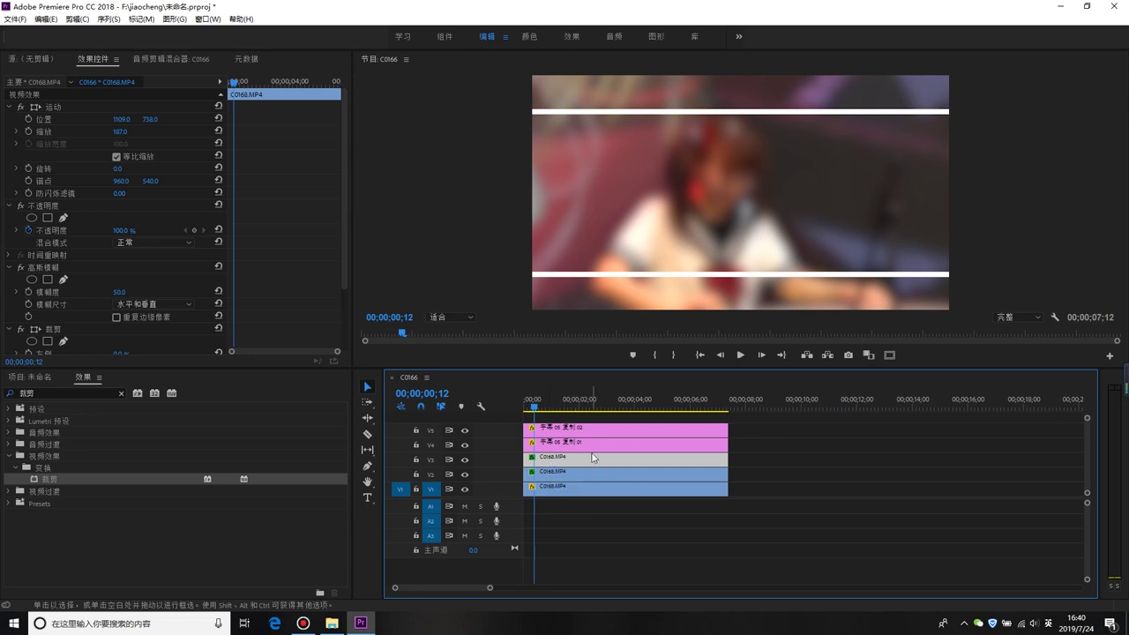
key(shift+e)
On the blurred V2 clip, set Crop Top to 39.6% and add a keyframe at frame 3.
click(547, 444)
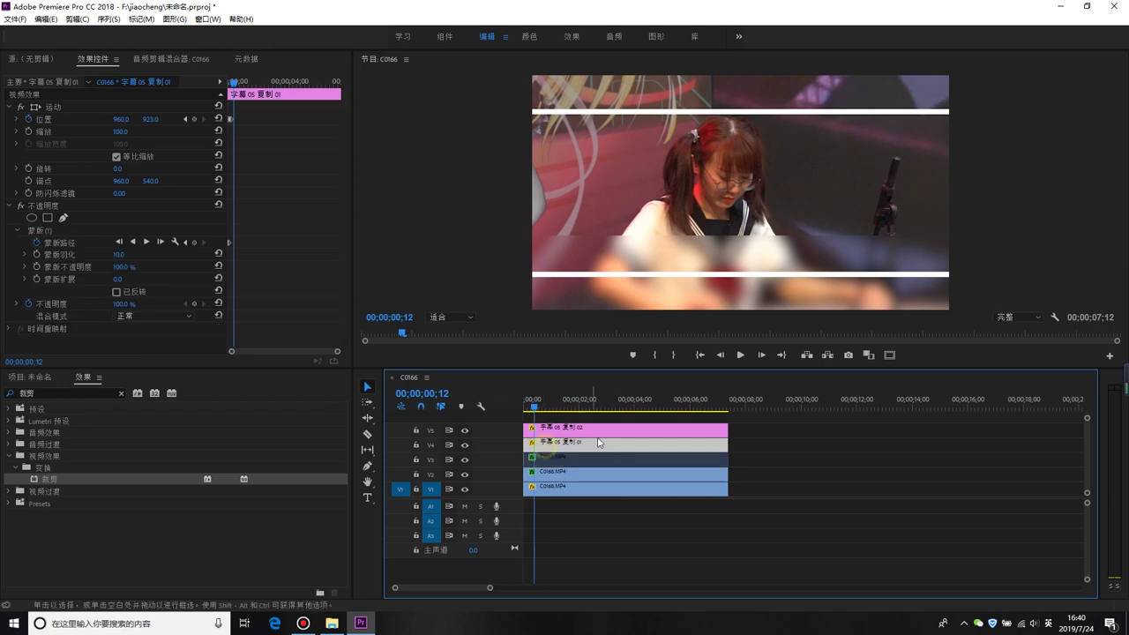
drag(337, 350, 269, 349)
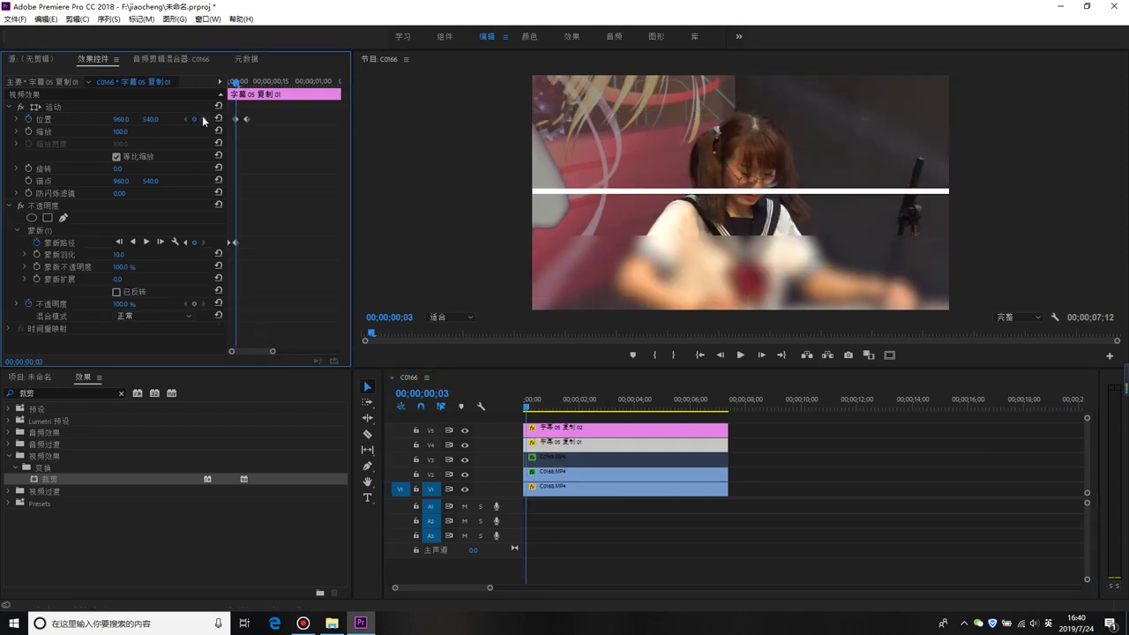
click(560, 474)
scroll(301, 274, down, 3)
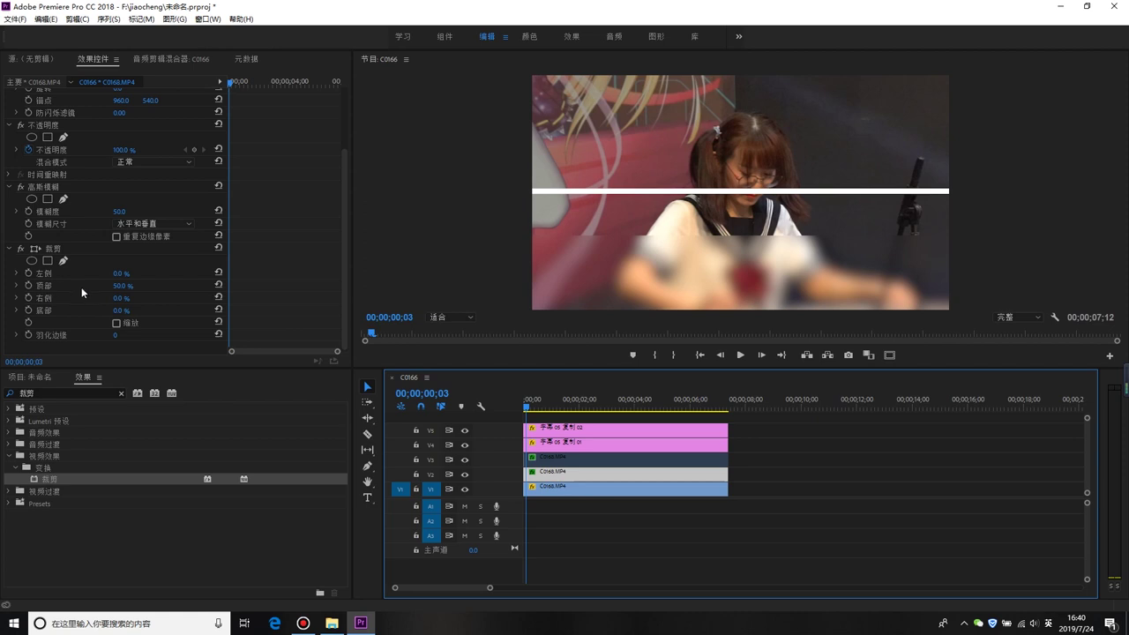
click(47, 286)
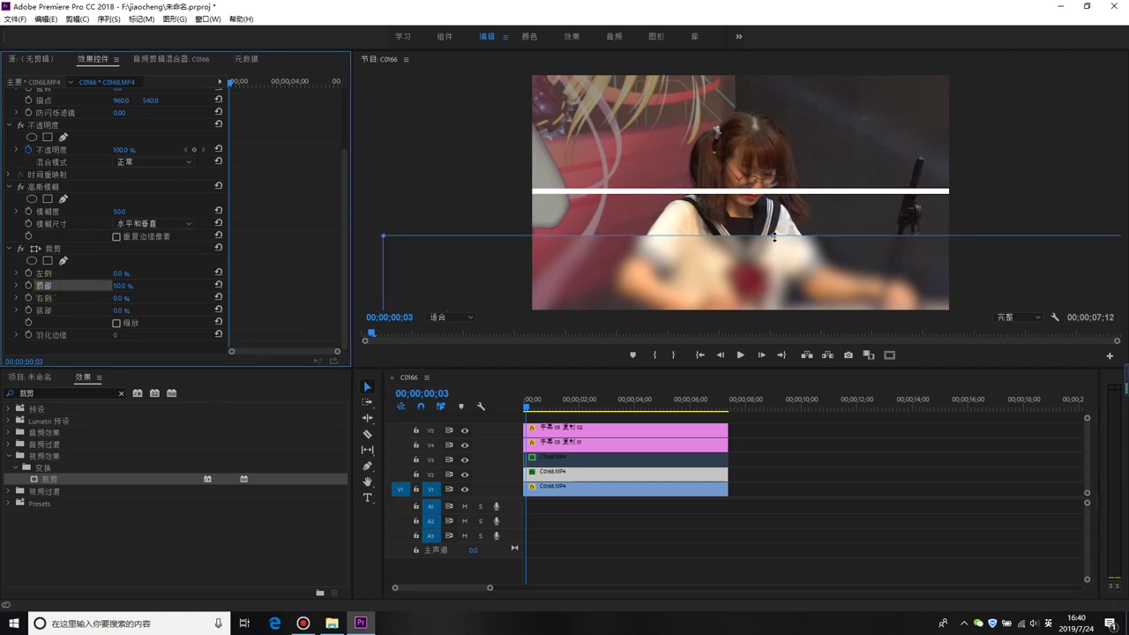
drag(774, 236, 774, 190)
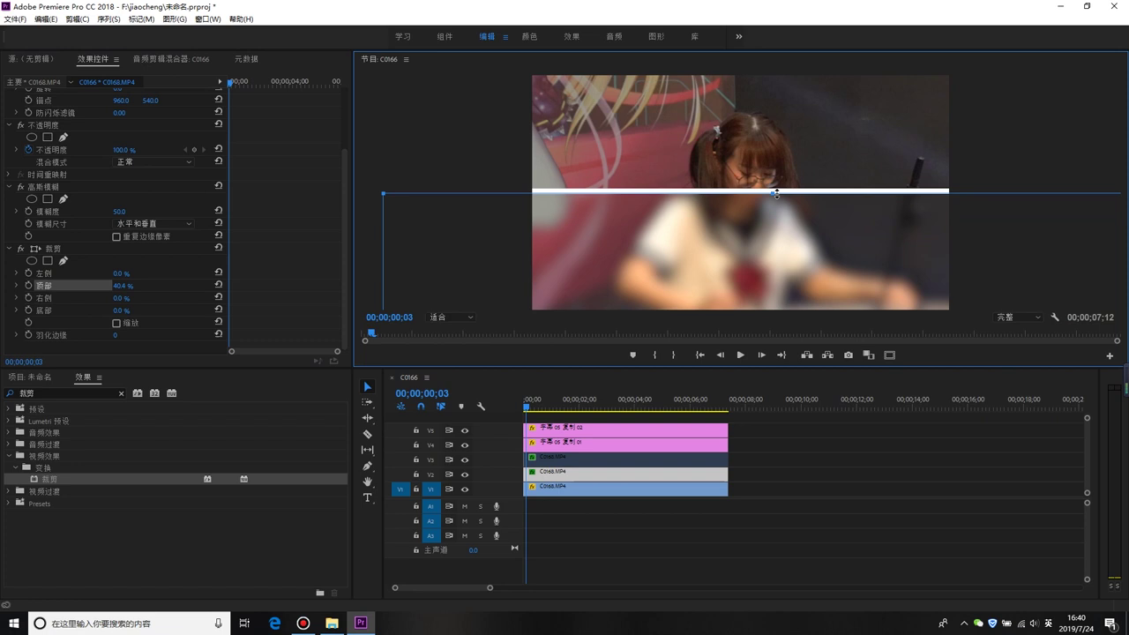
click(29, 286)
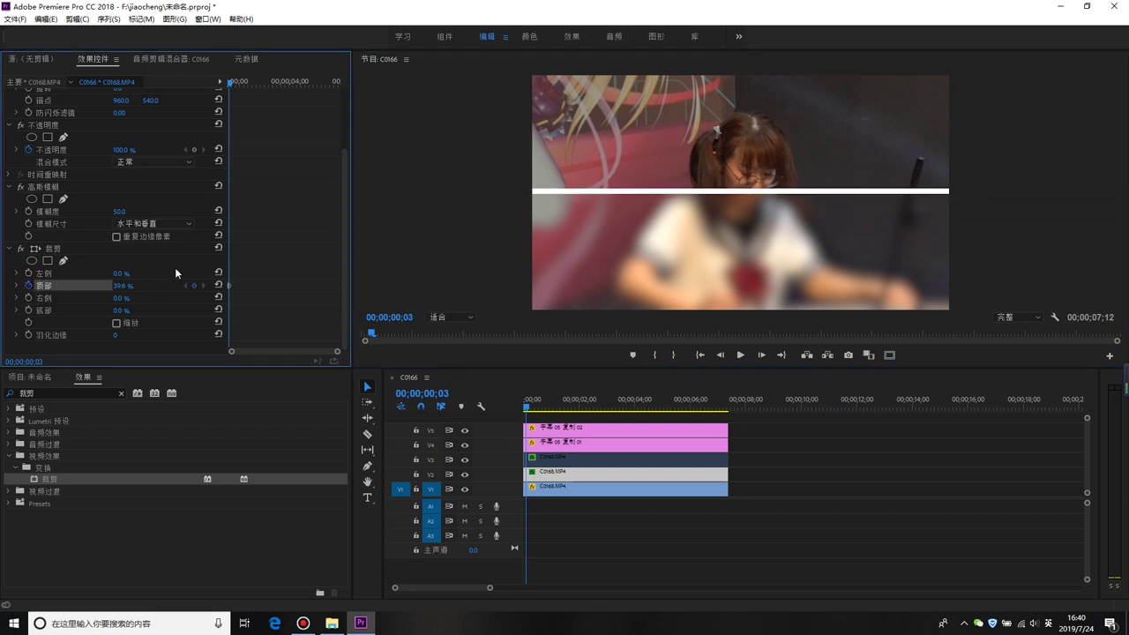
At frame 7 return Crop Top to 50%, preview the animation, and re-enable the V3 clip.
key(Right)
key(Right)
key(Right)
key(Right)
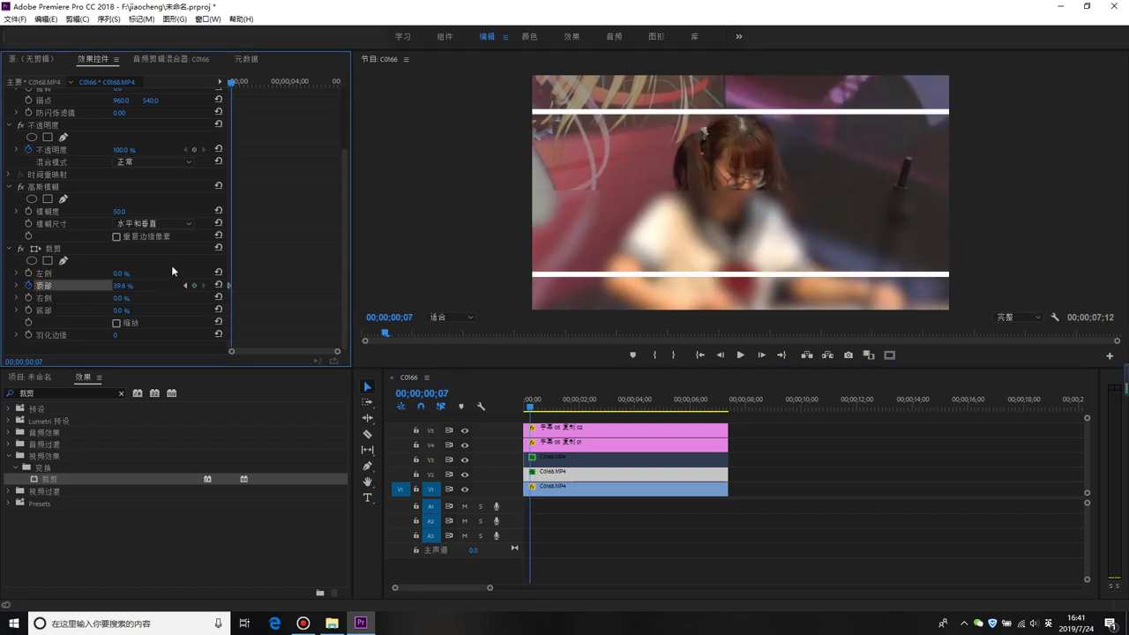
click(46, 274)
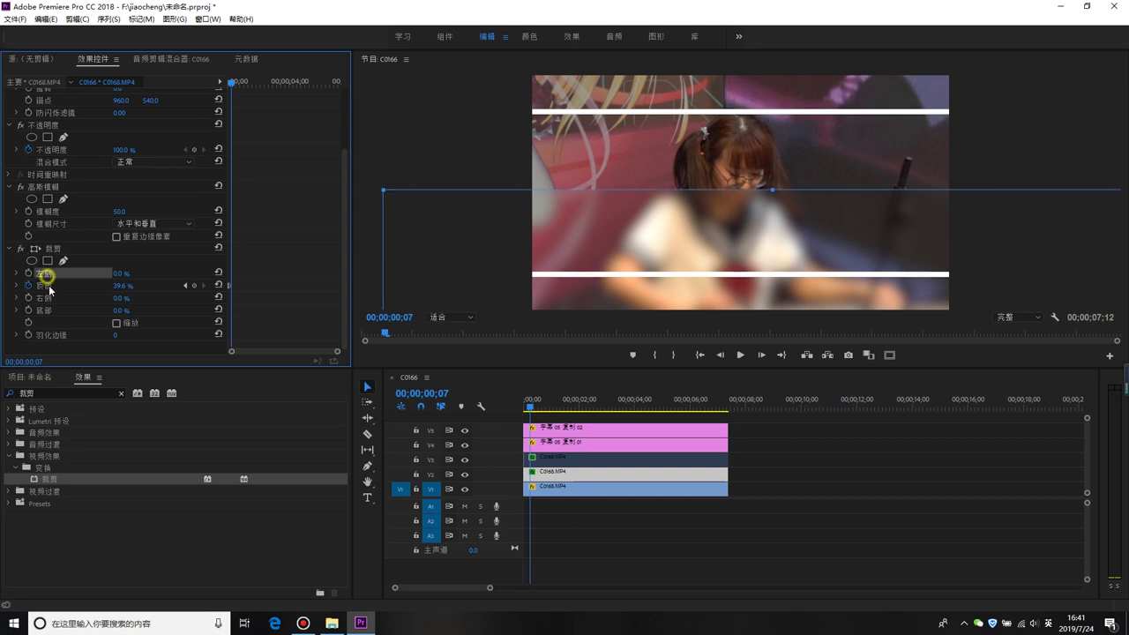
drag(774, 190, 779, 275)
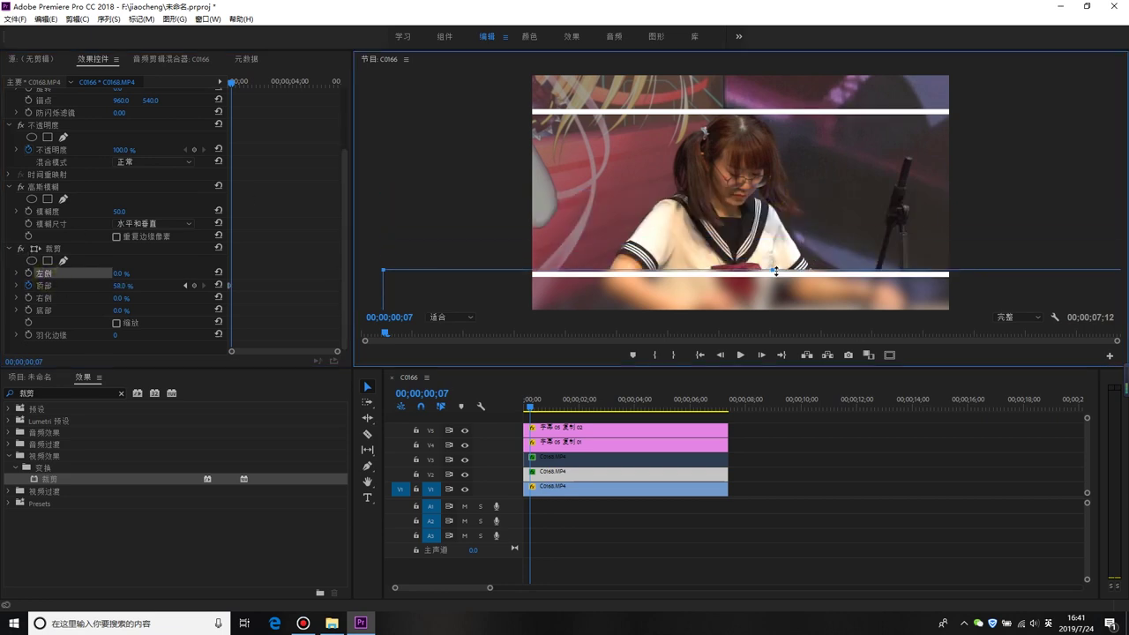
click(529, 406)
key(space)
key(space)
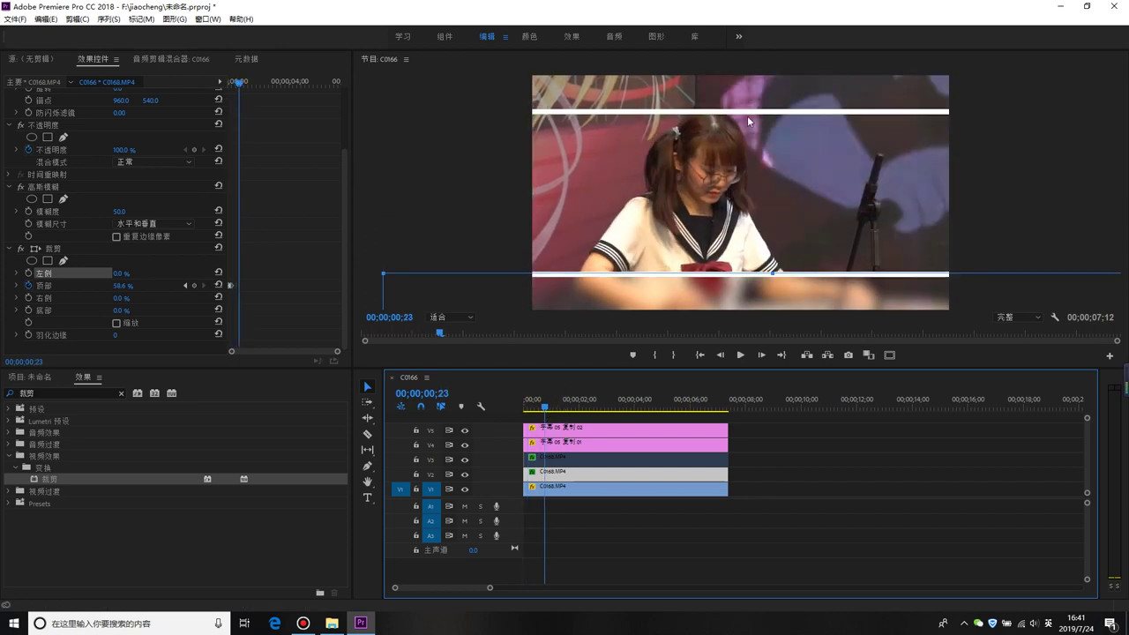
click(574, 464)
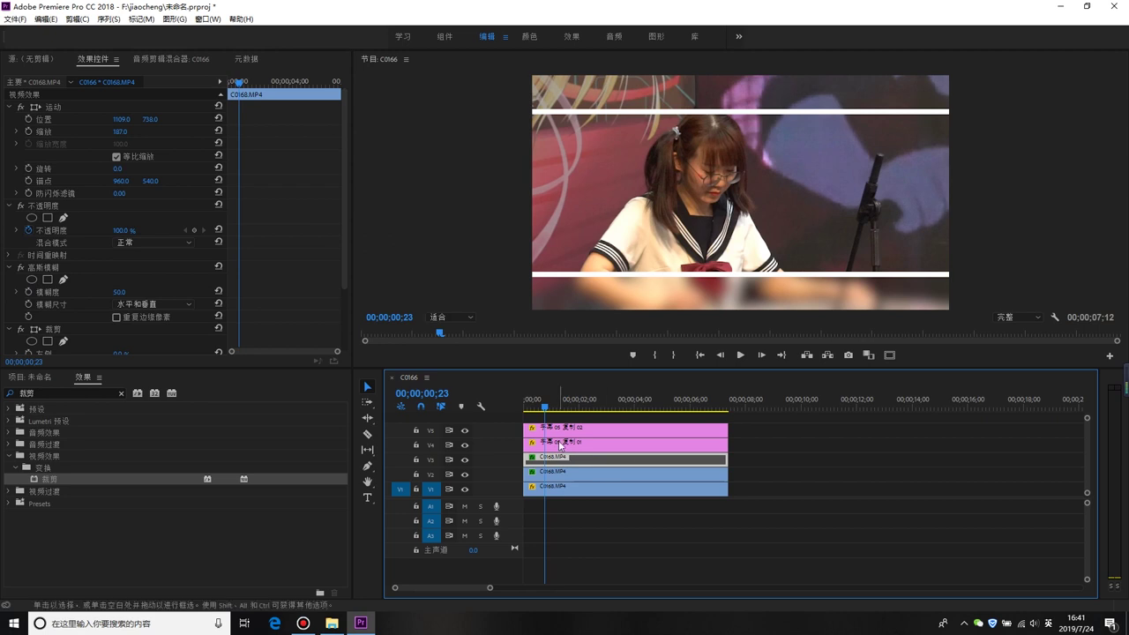
key(shift+e)
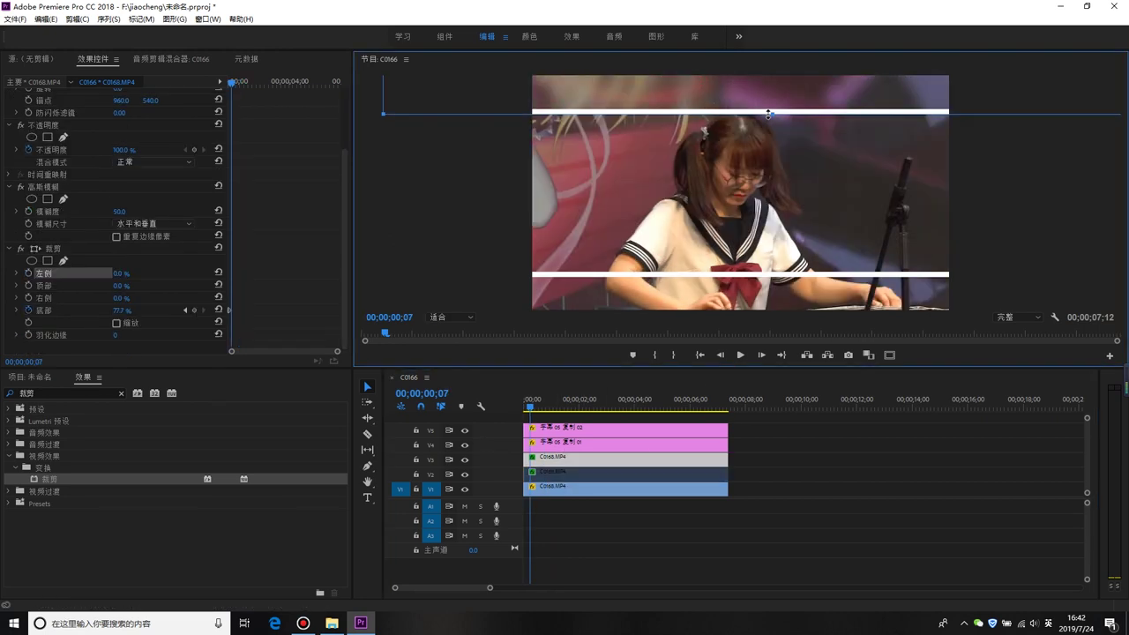
Re-enable the V2 clip and play the intro from the start to check the sharp band.
click(806, 484)
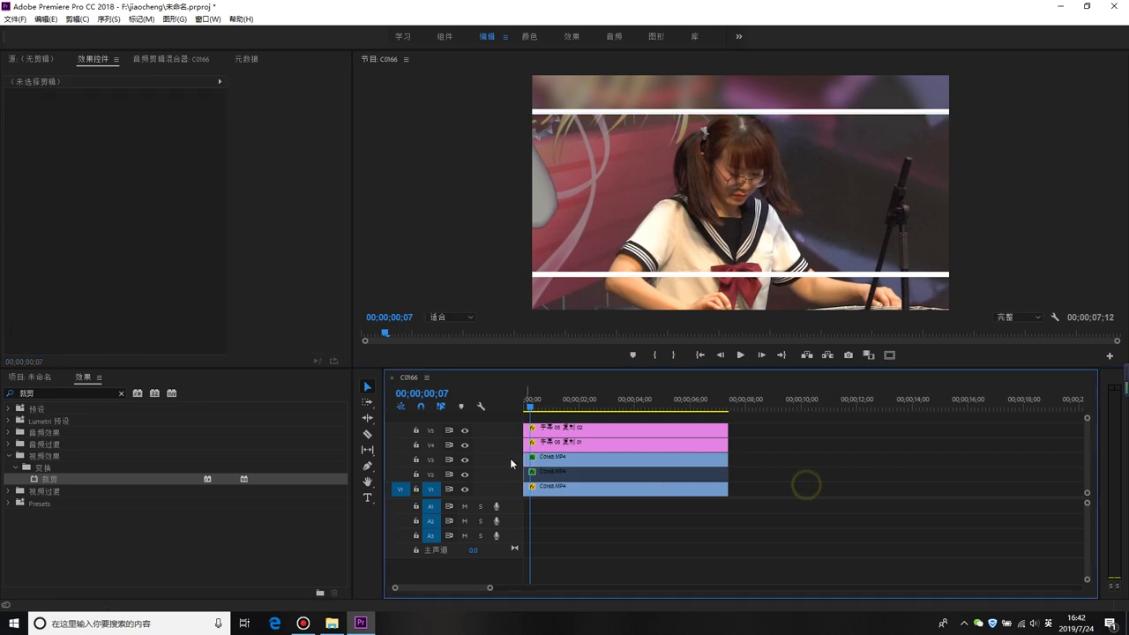
click(545, 480)
key(shift+e)
click(836, 464)
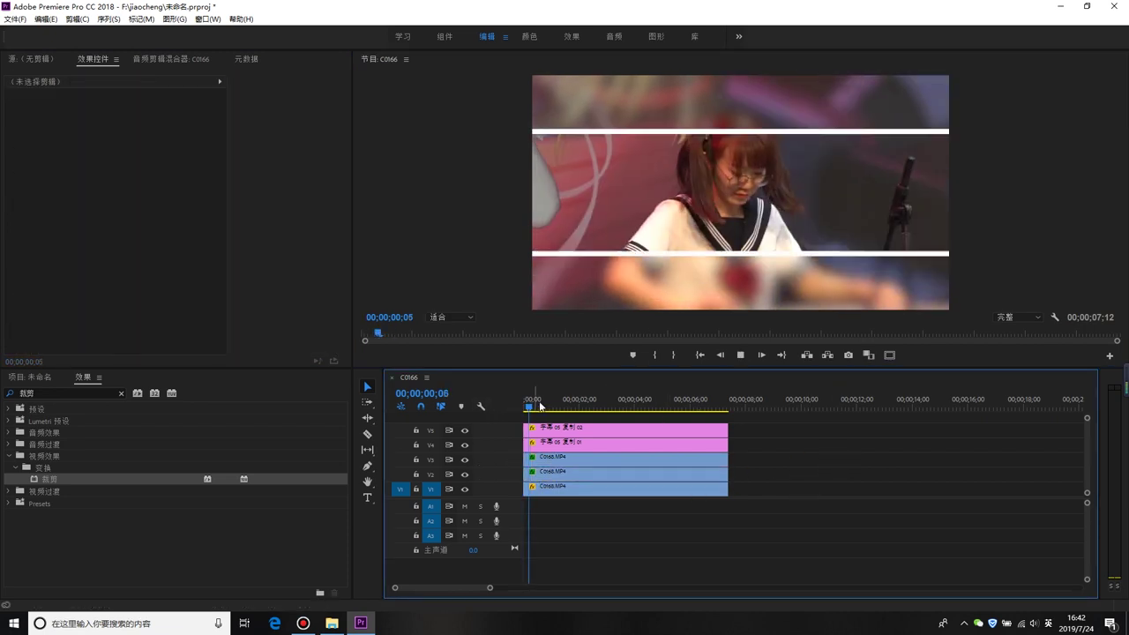
drag(547, 404, 516, 415)
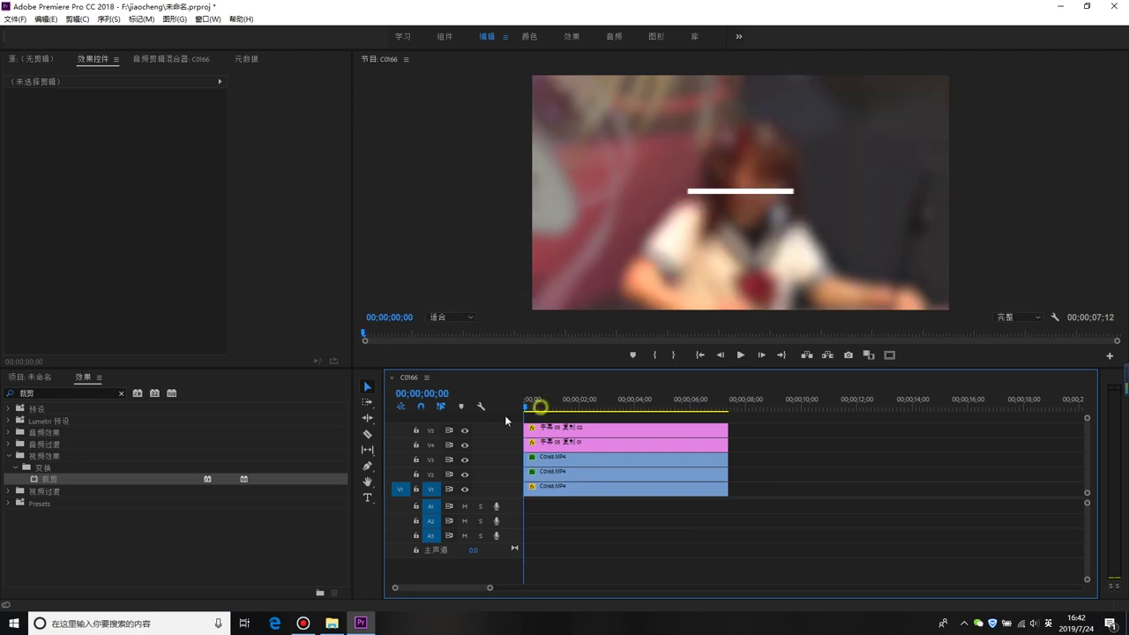
key(space)
drag(540, 408, 576, 445)
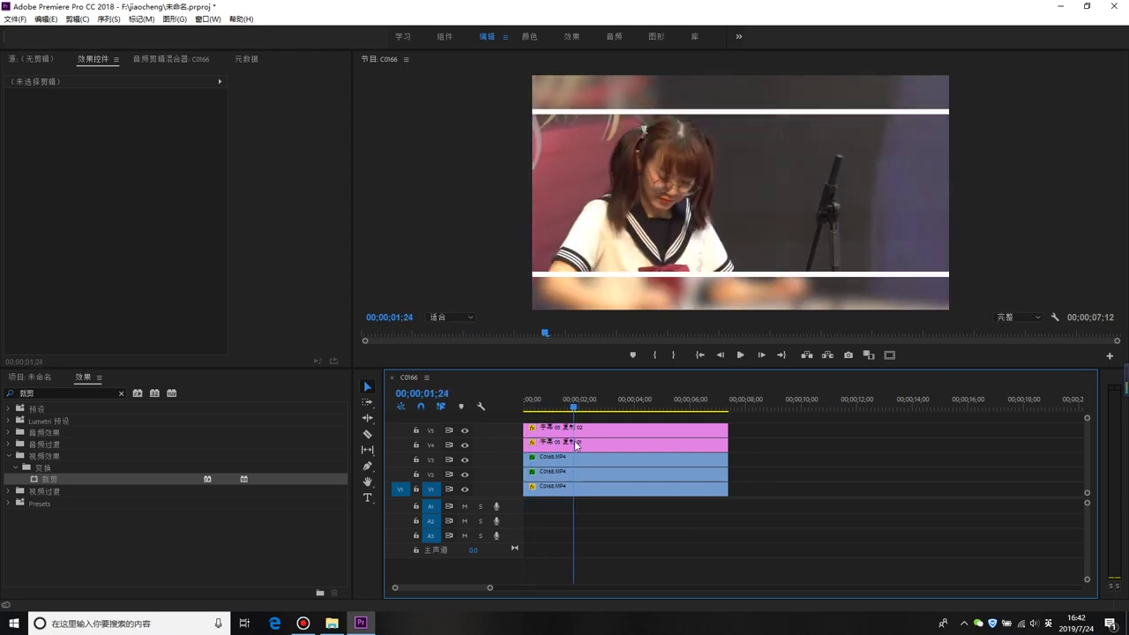
click(597, 431)
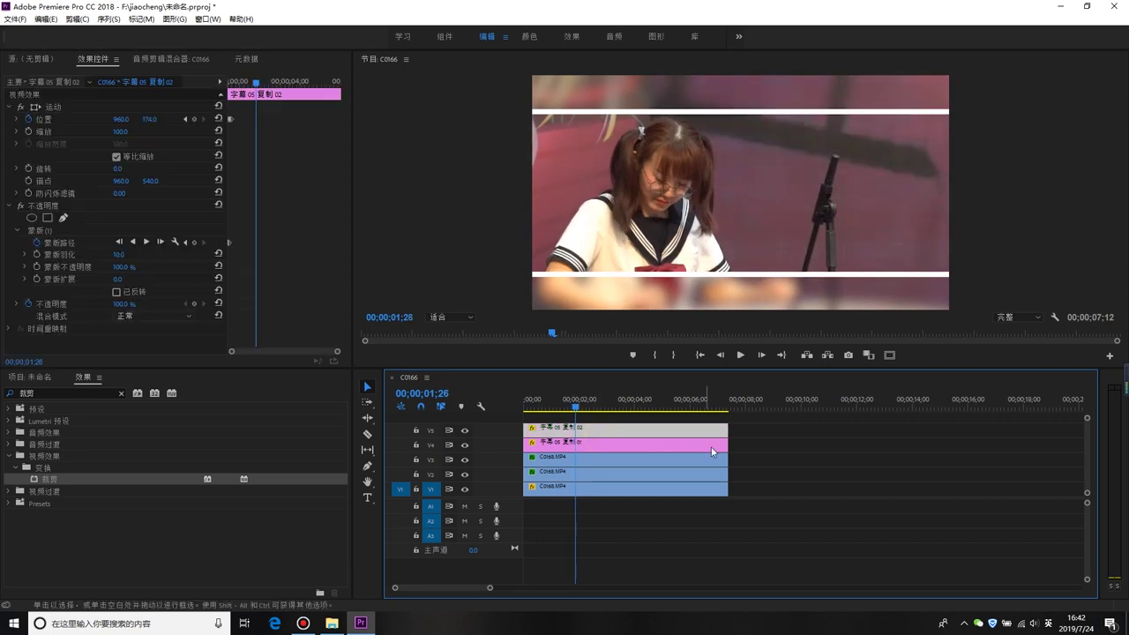
Keyframe the top white line at 01;26 and slide it up to the frame edge by 02;00.
click(194, 119)
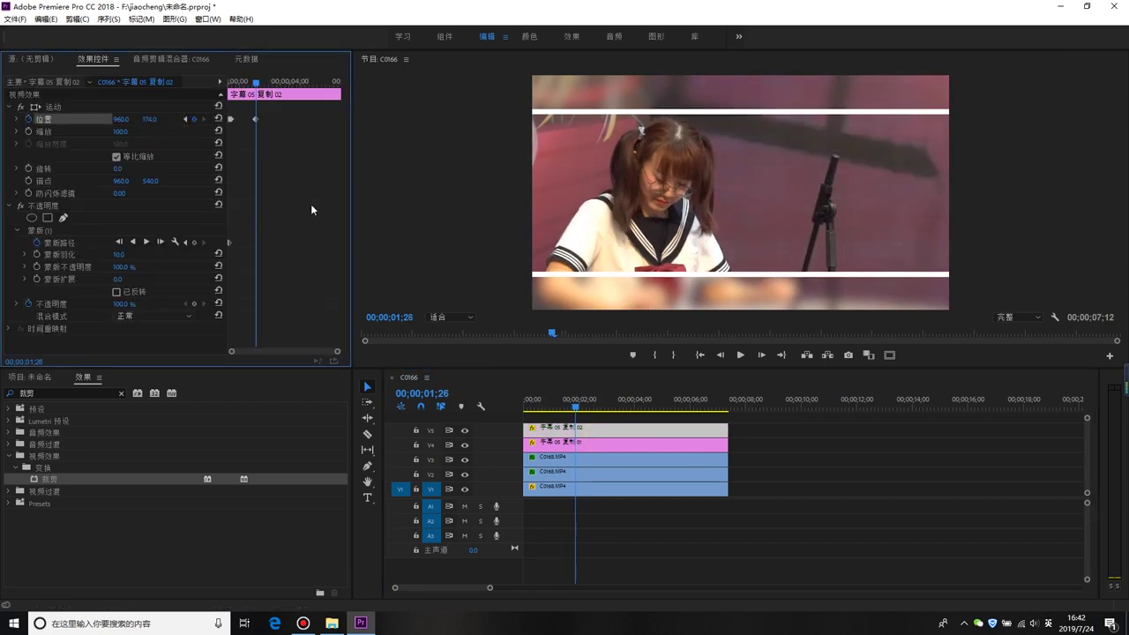
key(Right)
key(Right)
key(Right)
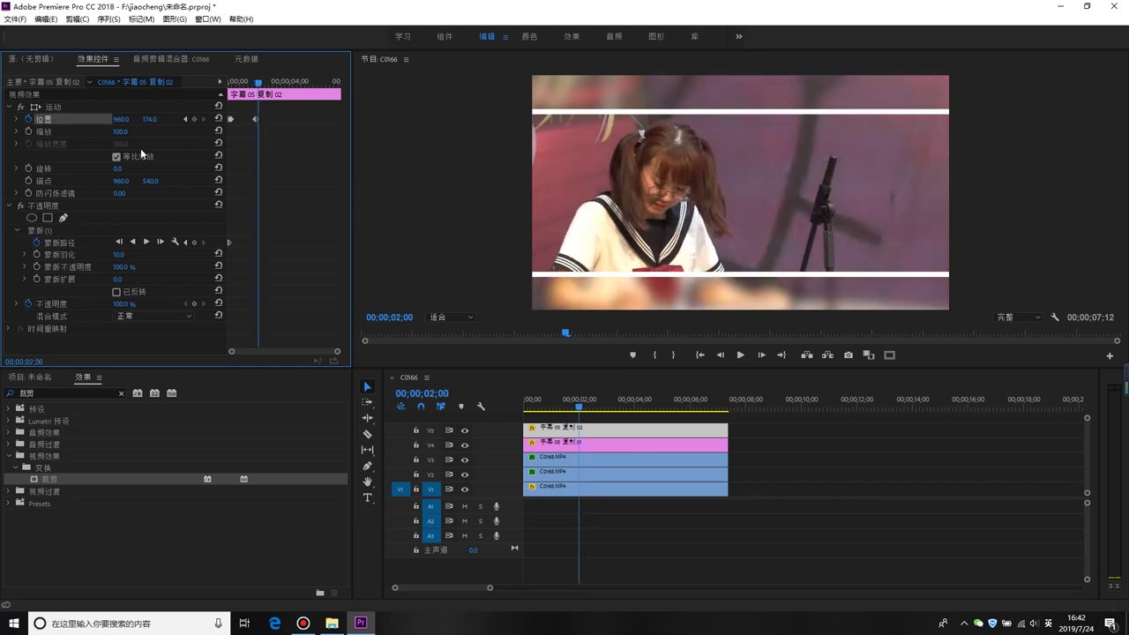
drag(151, 122, 106, 123)
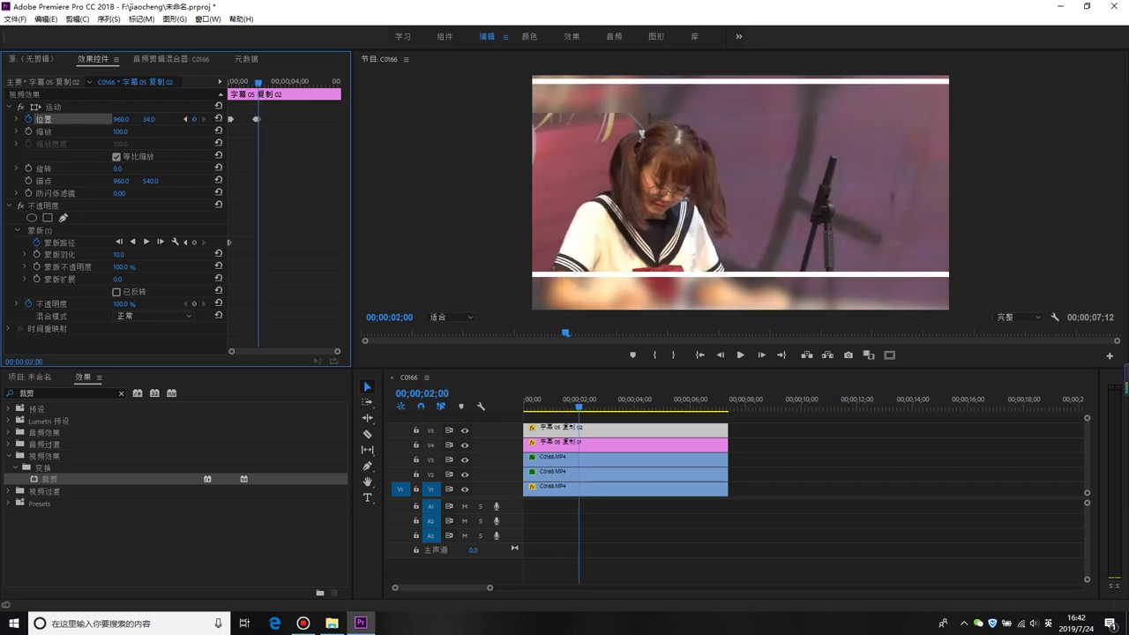
drag(337, 351, 308, 356)
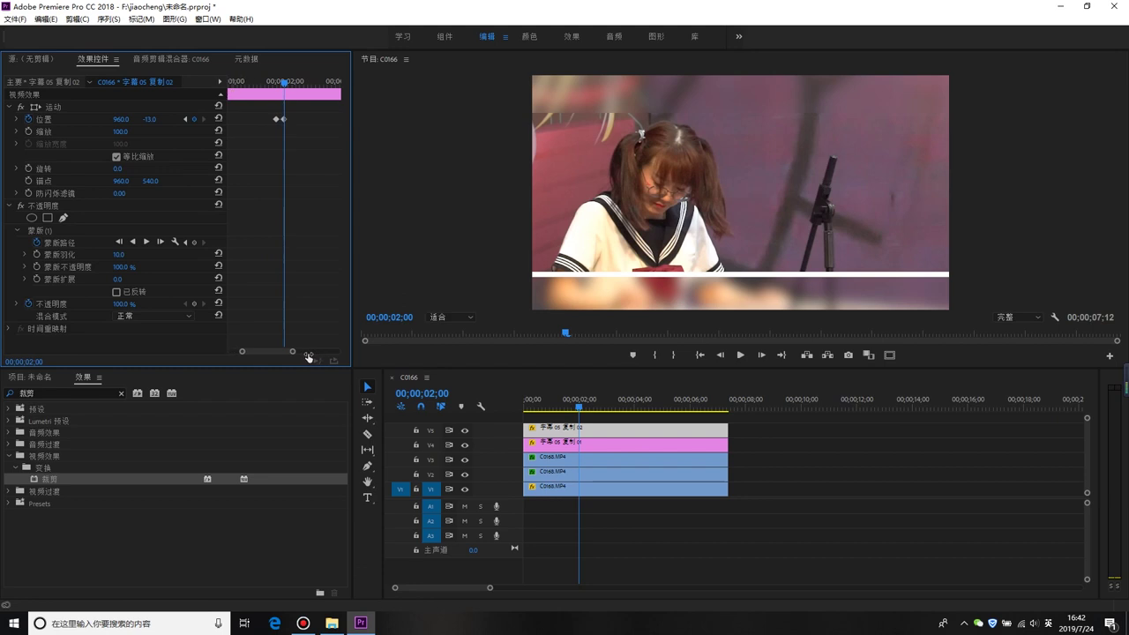
click(185, 118)
click(203, 118)
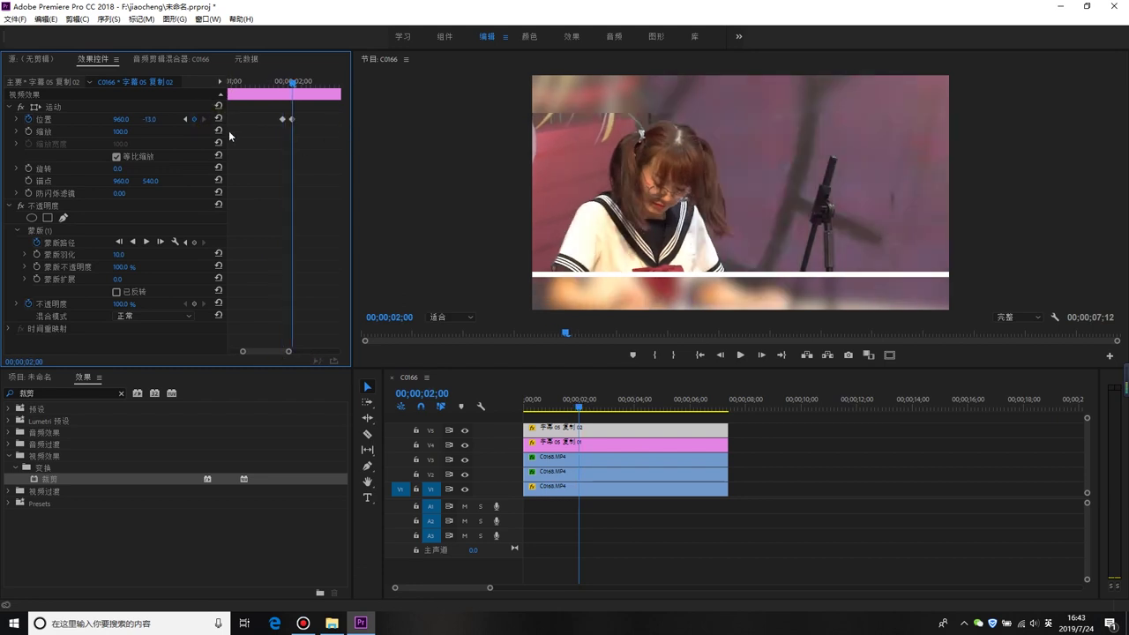
click(185, 120)
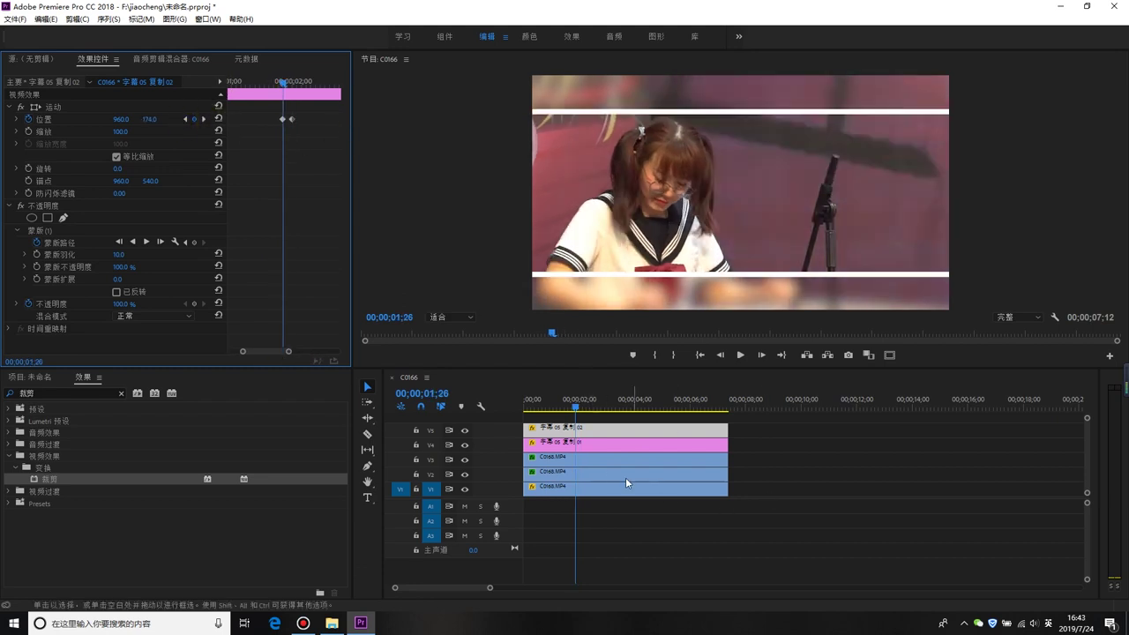
Keyframe the V3 clip's Crop Bottom at 01;26, raising it to 85.7% at 02;00.
click(597, 461)
scroll(69, 260, down, 3)
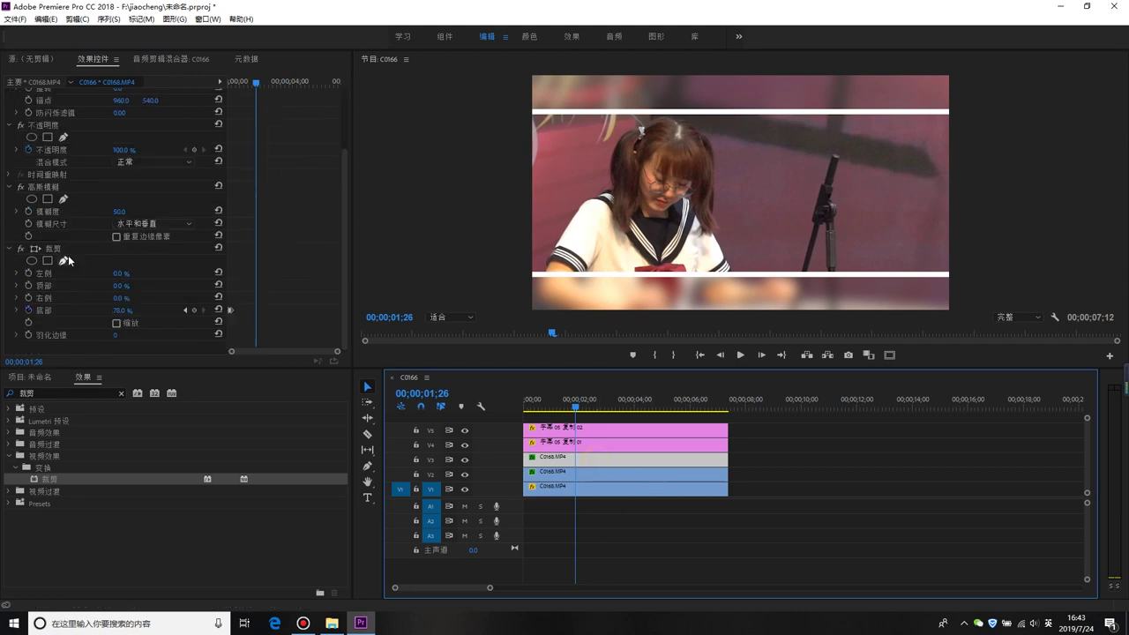
click(194, 311)
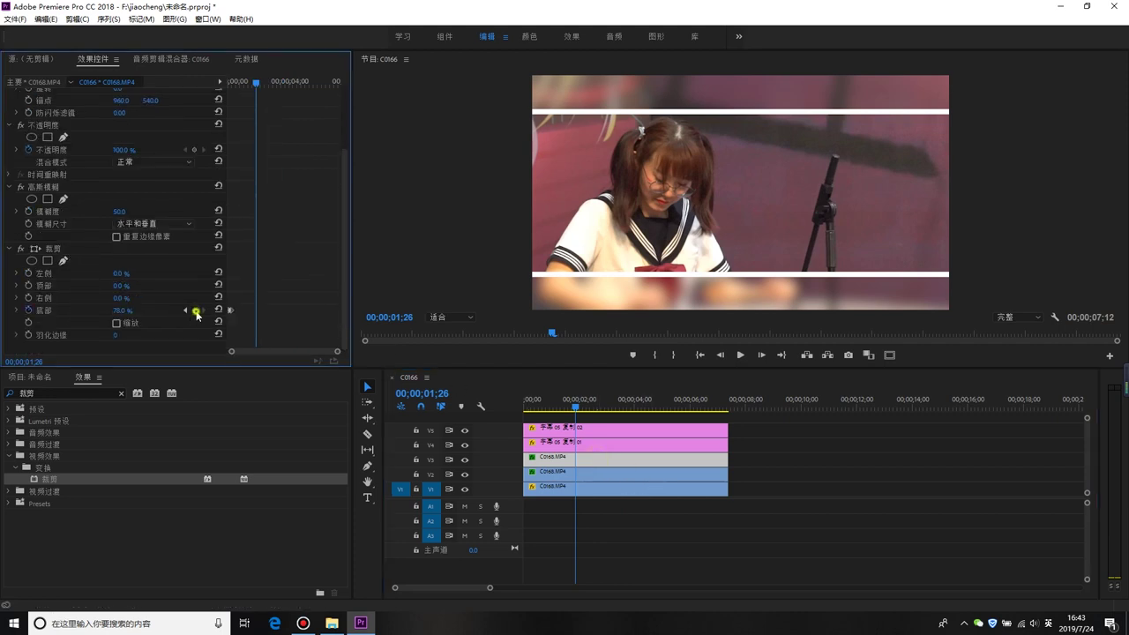
key(Right)
key(Right)
key(Right)
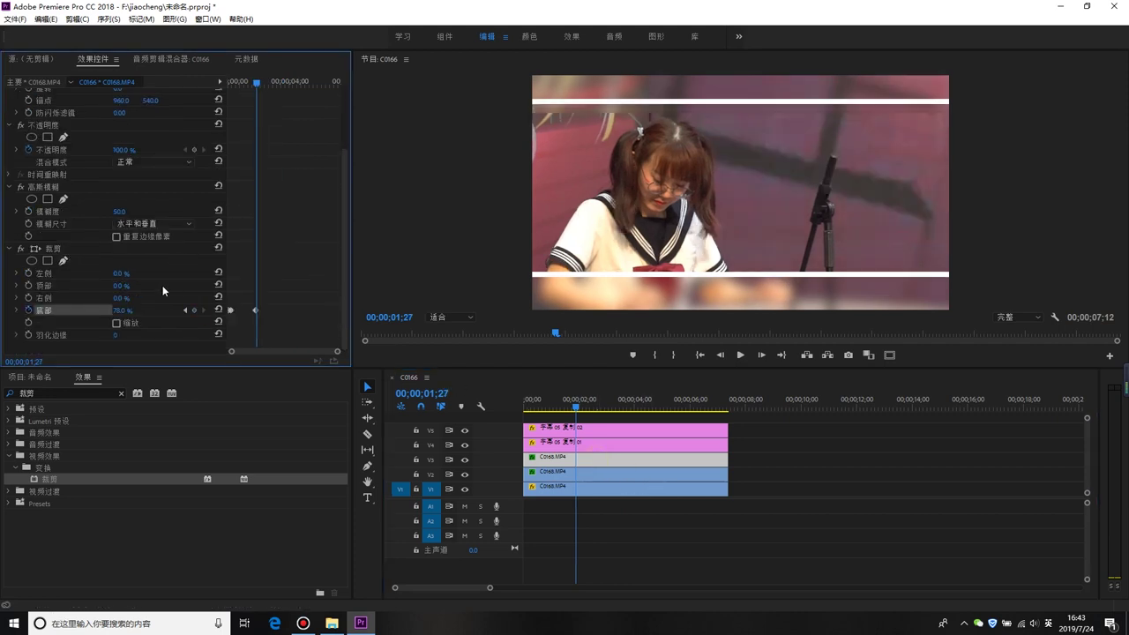
click(773, 99)
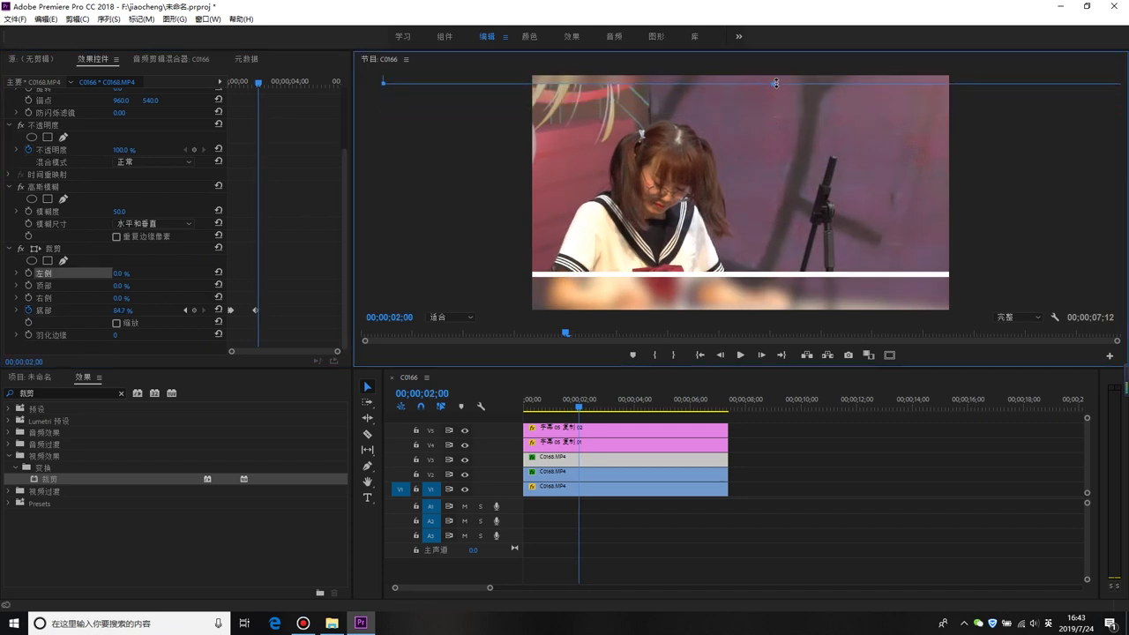
drag(774, 99, 774, 74)
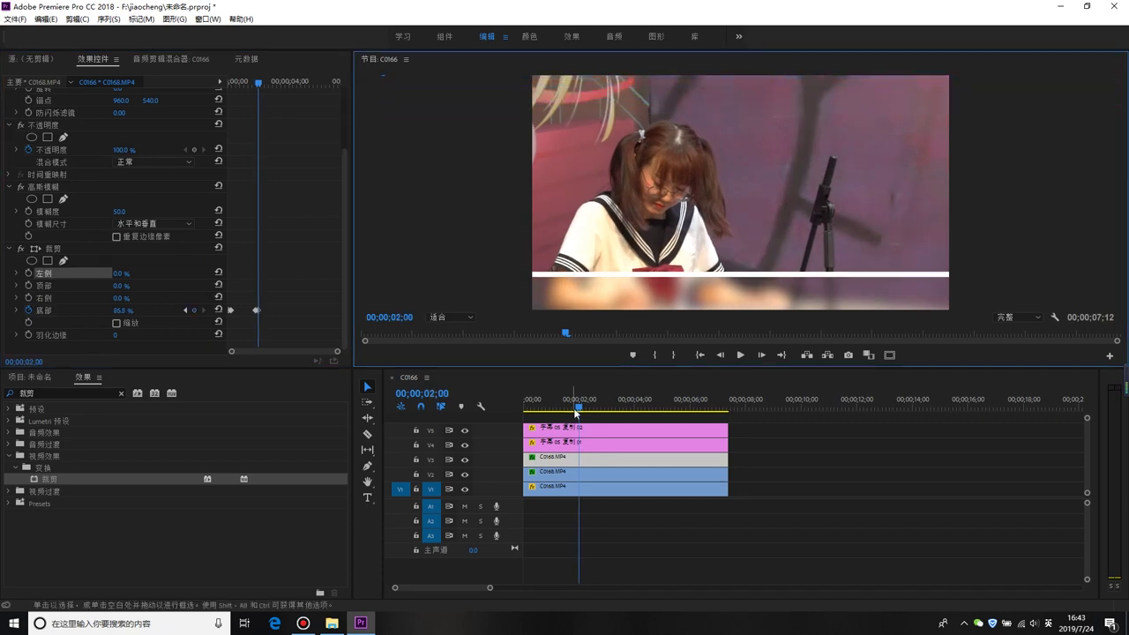
click(578, 402)
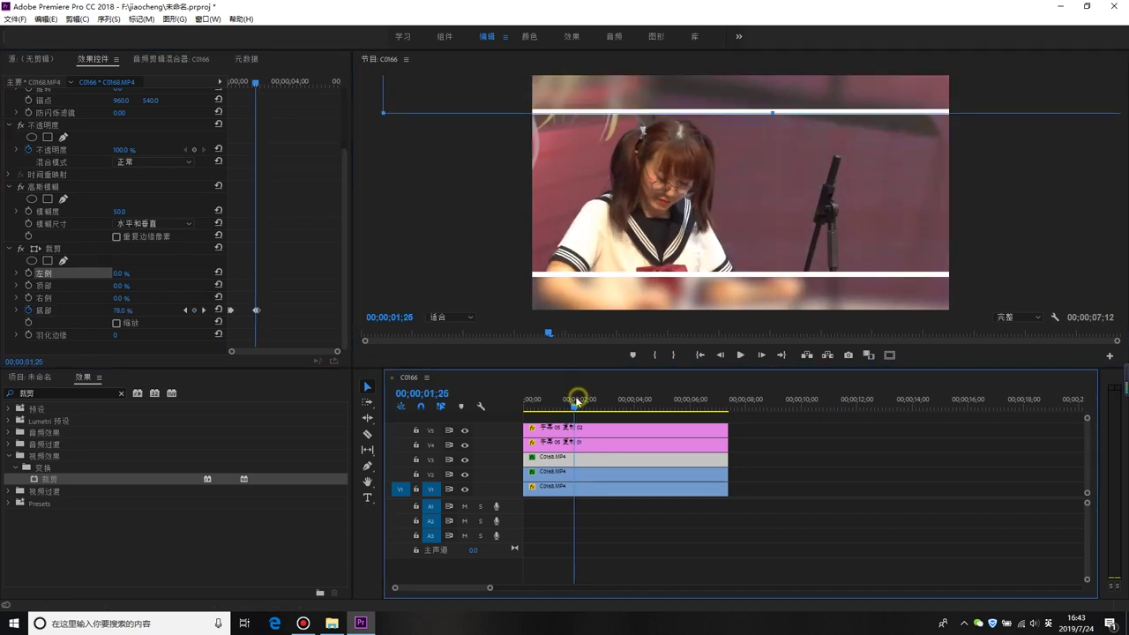
Review the white lines' Position keyframes and the blurred copy's crop settings.
click(900, 465)
drag(580, 405, 567, 406)
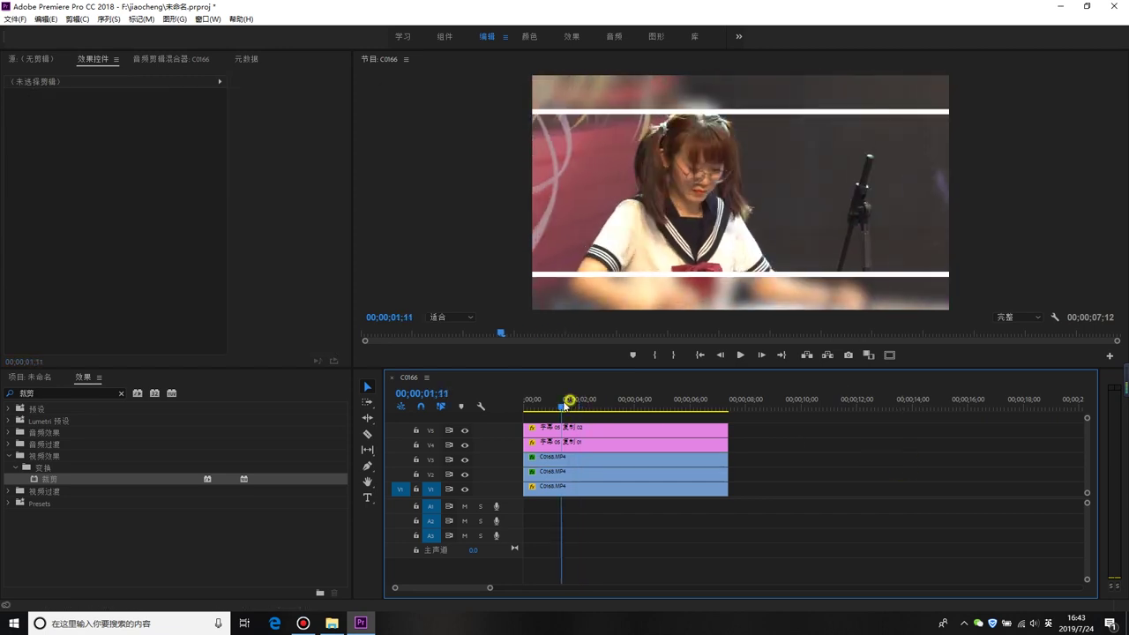
click(608, 475)
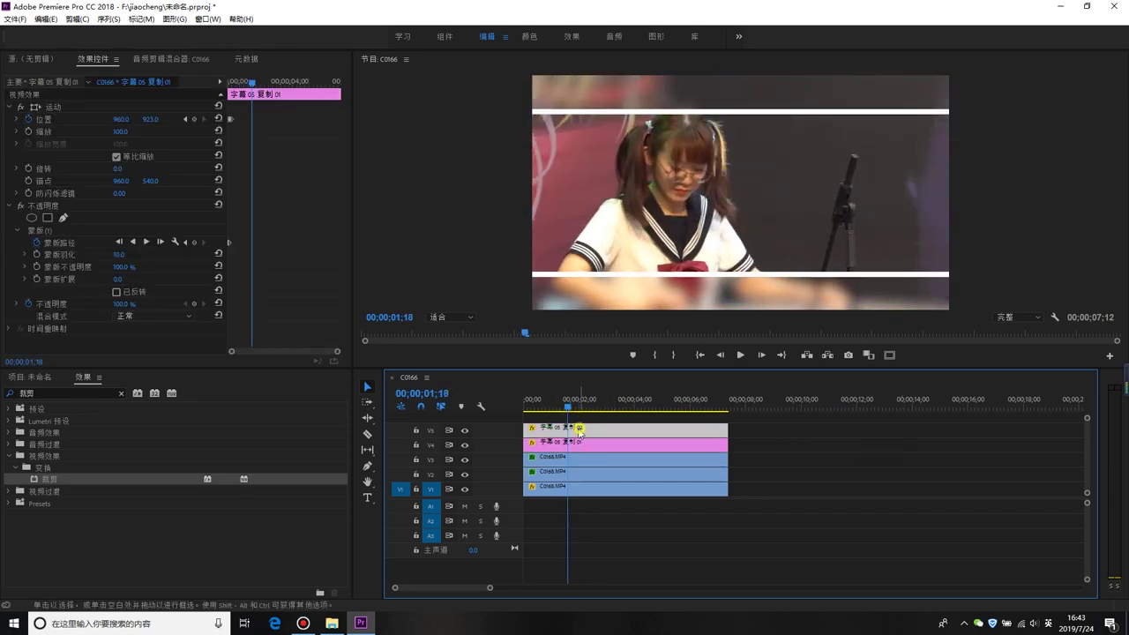
scroll(132, 221, down, 5)
click(193, 286)
click(771, 271)
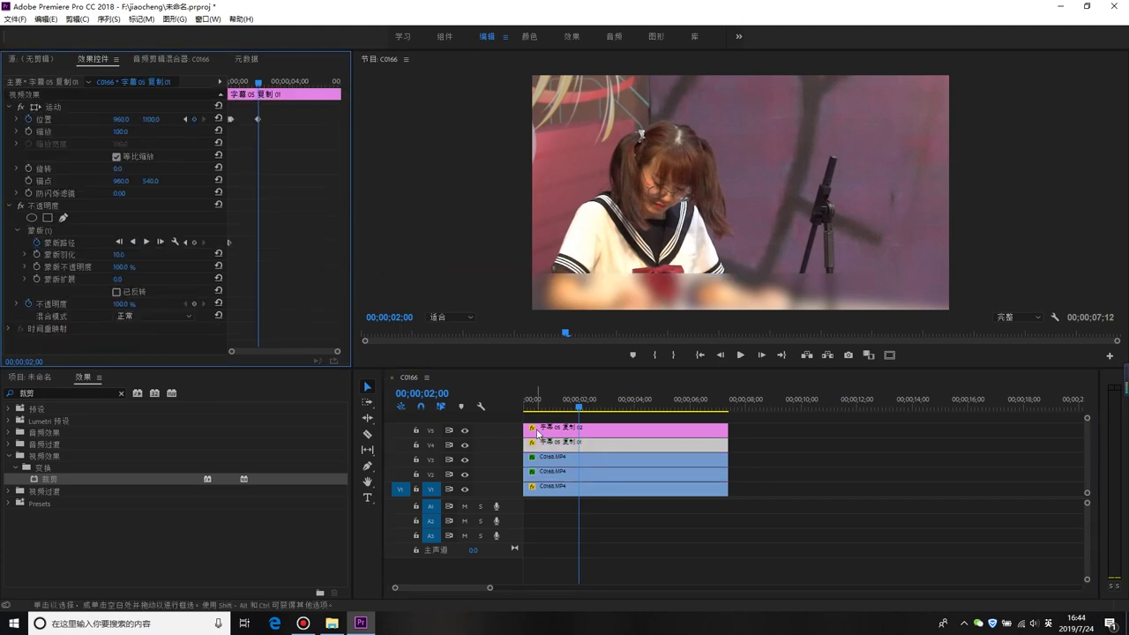
click(255, 194)
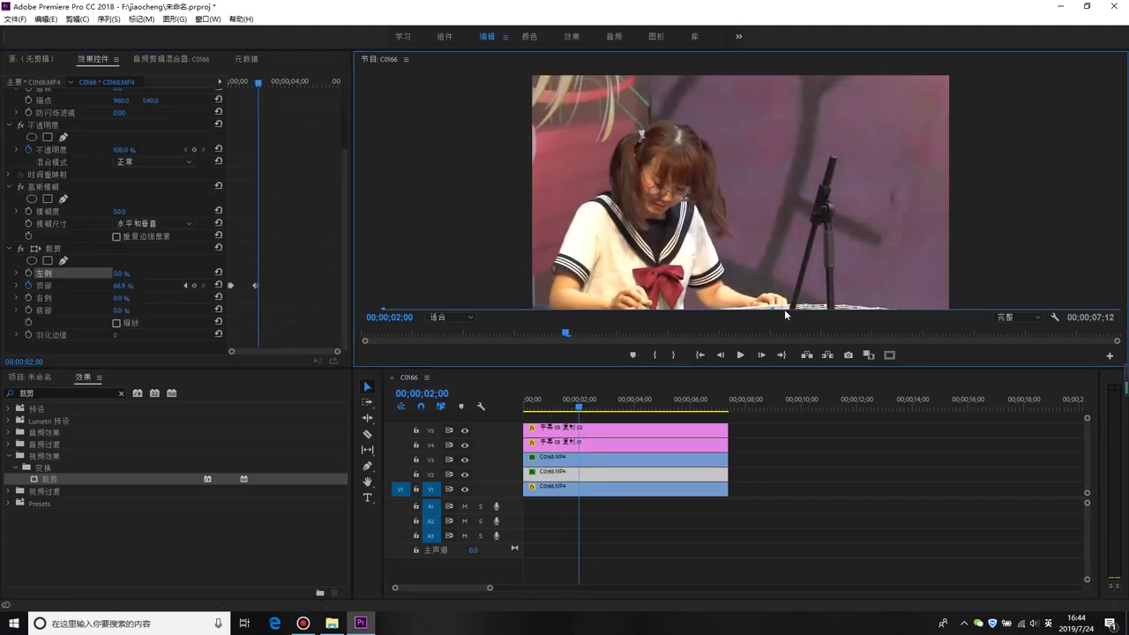
Fit the sequence in view, play the intro from the start, and stop at 01;07.
click(577, 387)
key(backslash)
key(Home)
key(space)
click(554, 407)
click(550, 406)
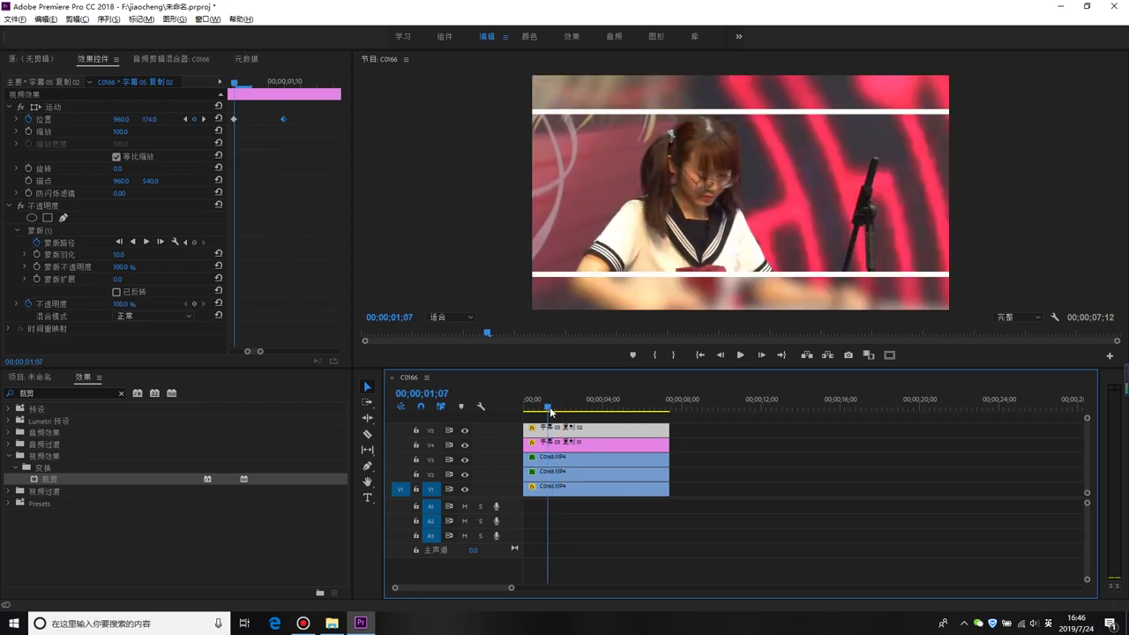
Select the V1 zither clip and add Position and Scale keyframes at 01;07.
key(equal)
key(equal)
key(equal)
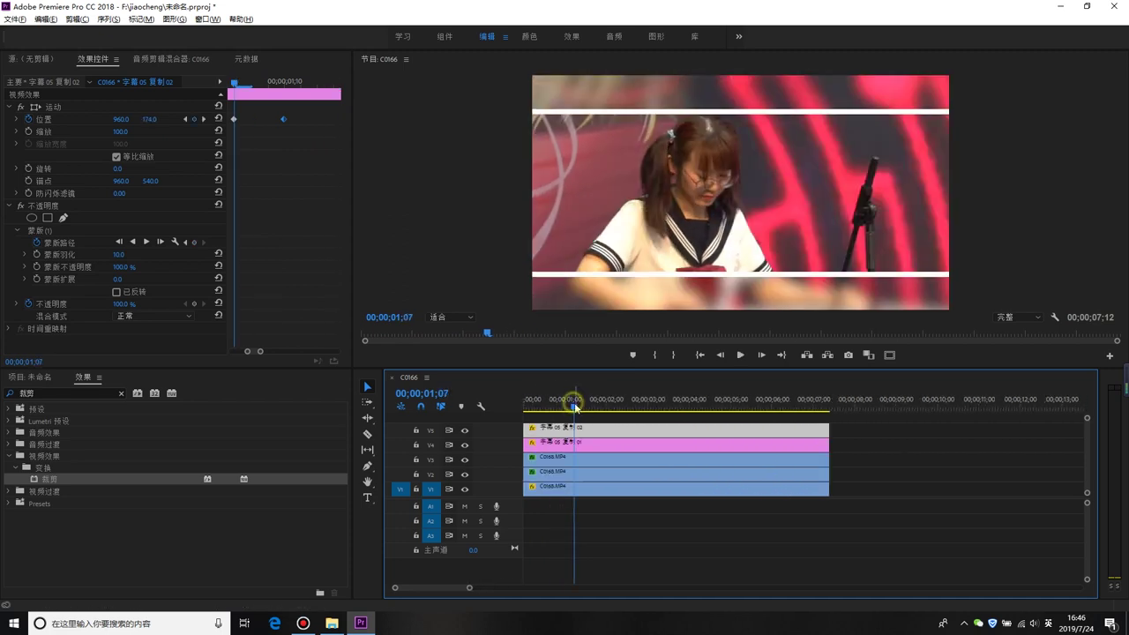
click(575, 407)
key(minus)
click(593, 487)
click(563, 407)
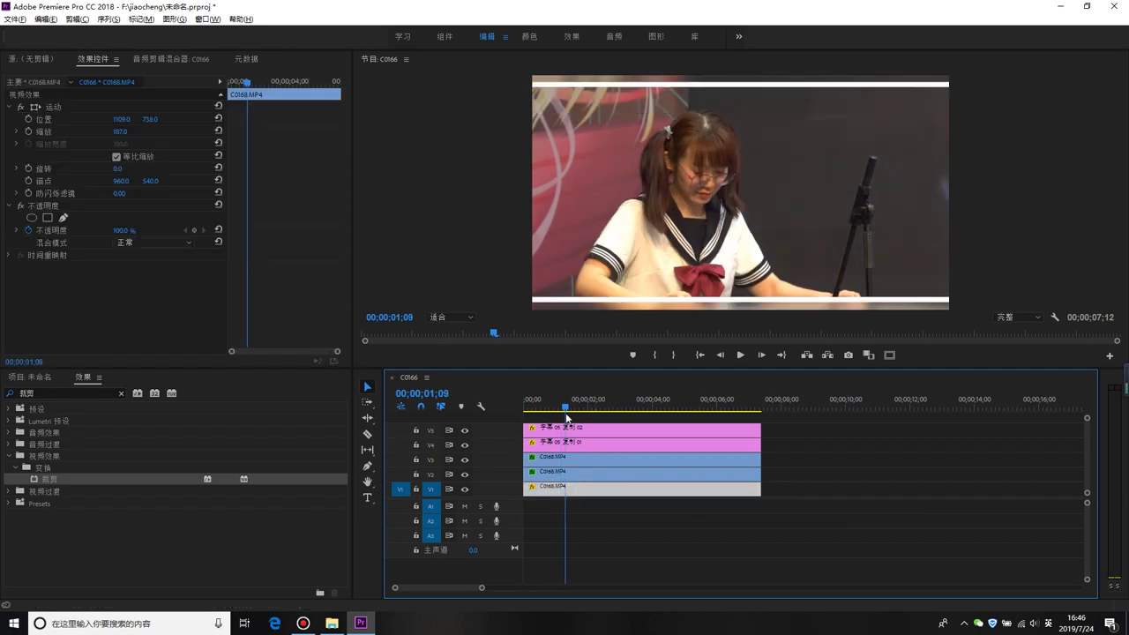
click(28, 119)
click(28, 132)
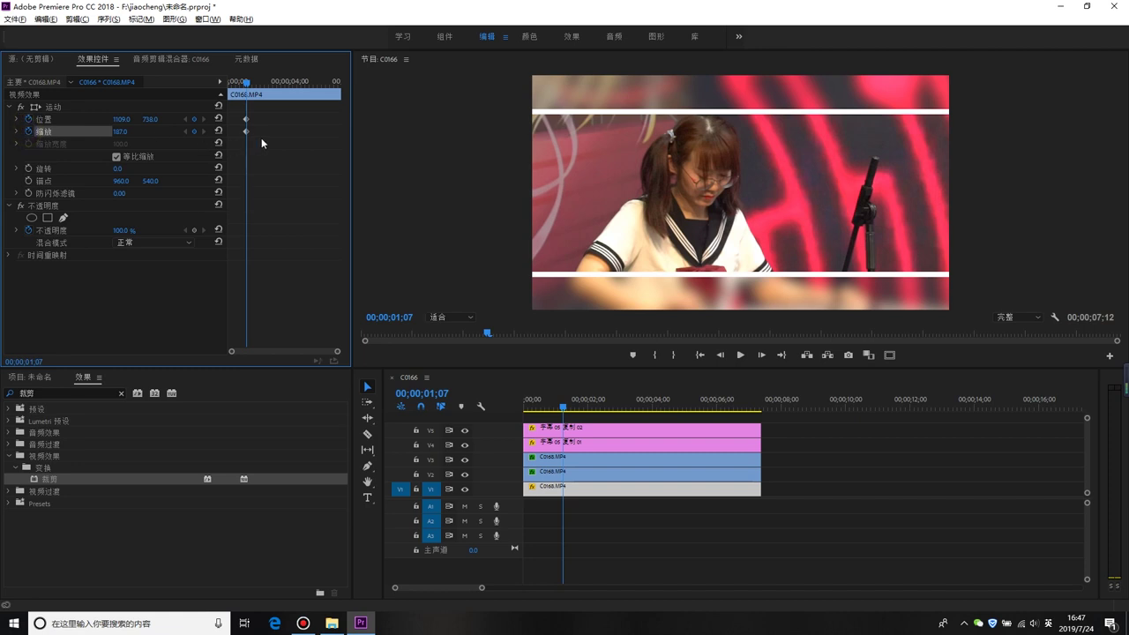
At 01;10 reset Position to centre and Scale to 100, then preview the zoom-out.
key(Right)
key(Right)
key(Right)
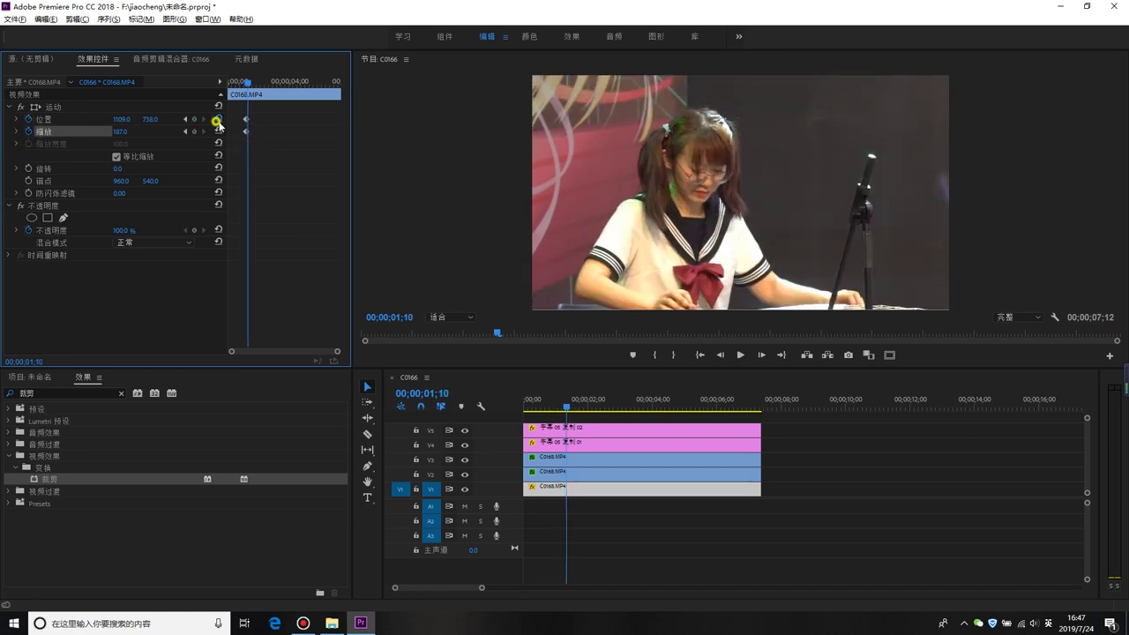
click(218, 119)
click(218, 131)
key(space)
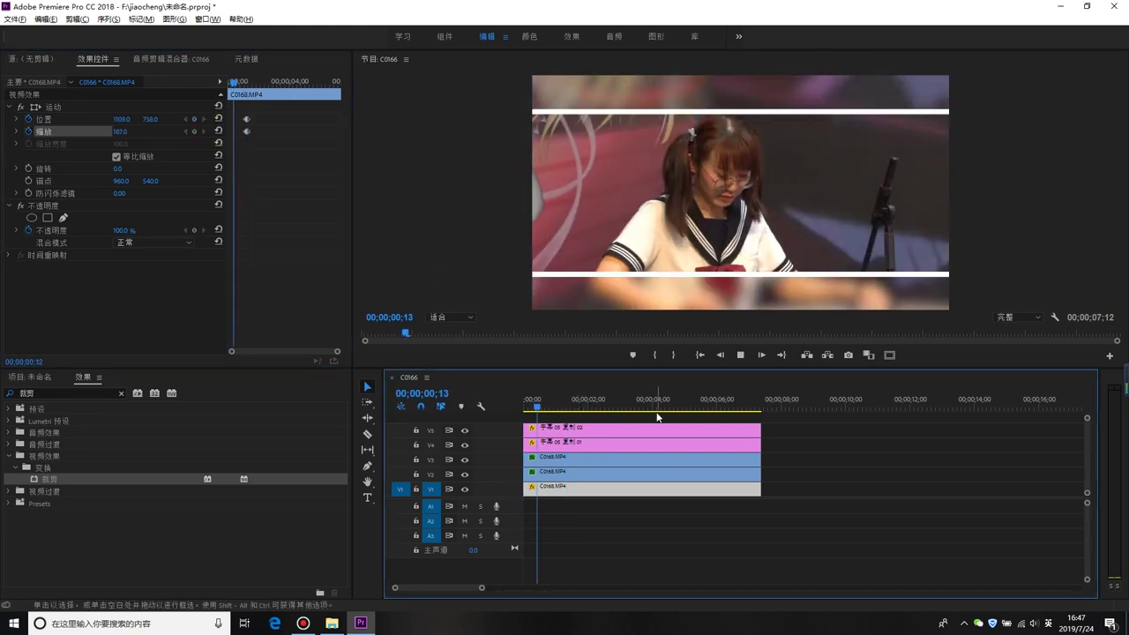
drag(568, 402, 527, 402)
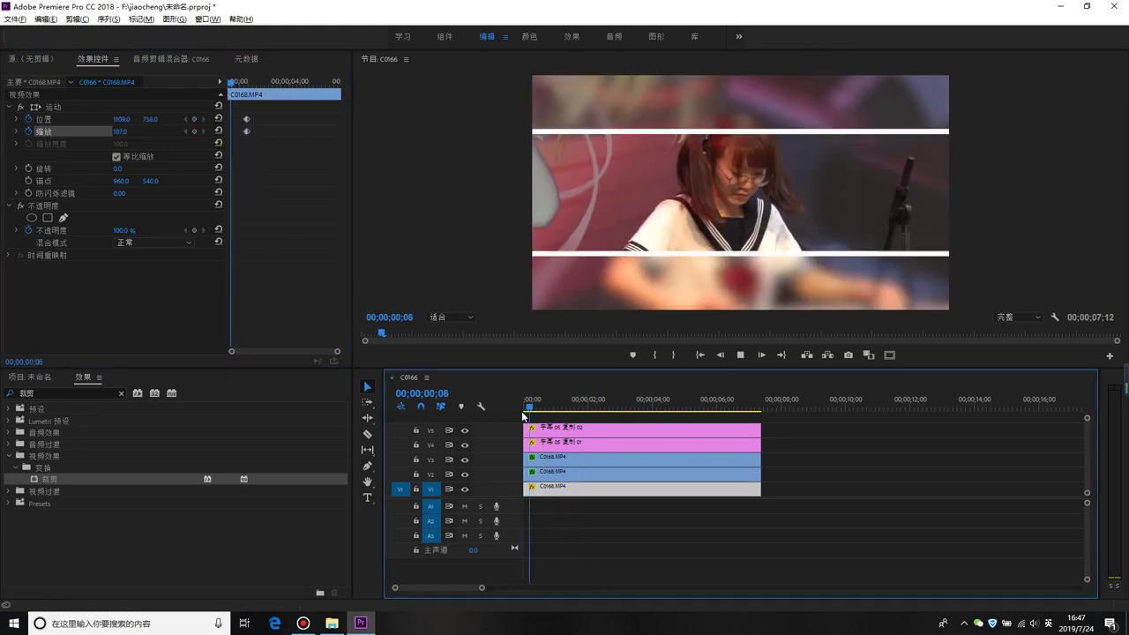
key(space)
key(equal)
End the upper tracks at 01;12 by razor-cutting them and removing their tails.
key(c)
key(ctrl+z)
key(ctrl+z)
key(v)
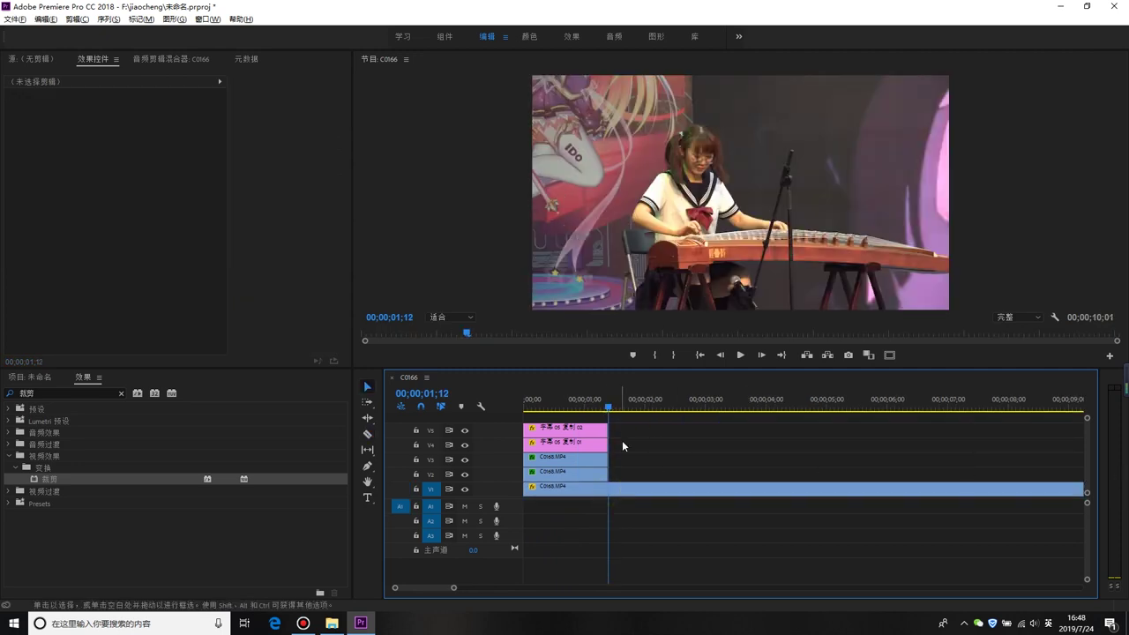
Keyframe the zither clip's Position and Scale from 01;17 to 01;21, enlarging it to 136%.
key(equal)
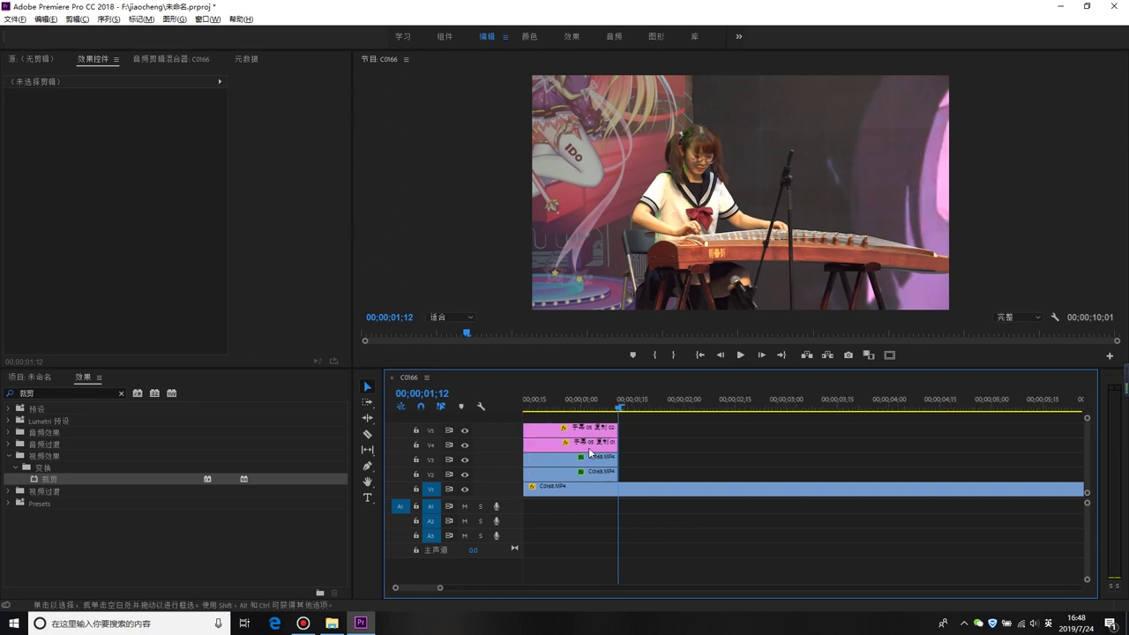
drag(629, 399, 638, 398)
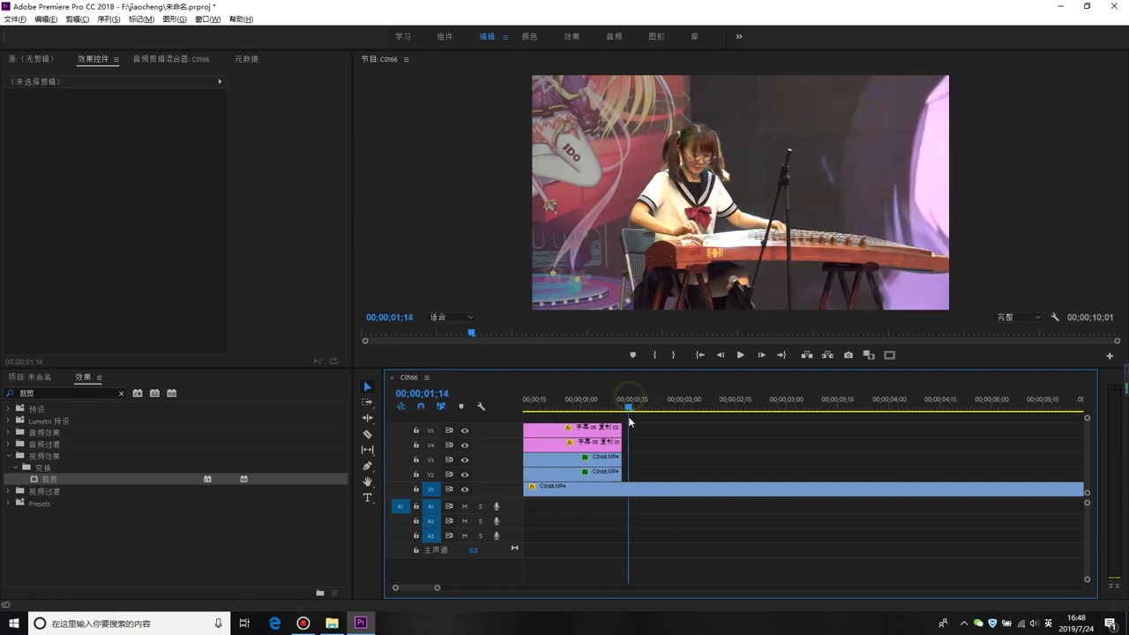
click(652, 499)
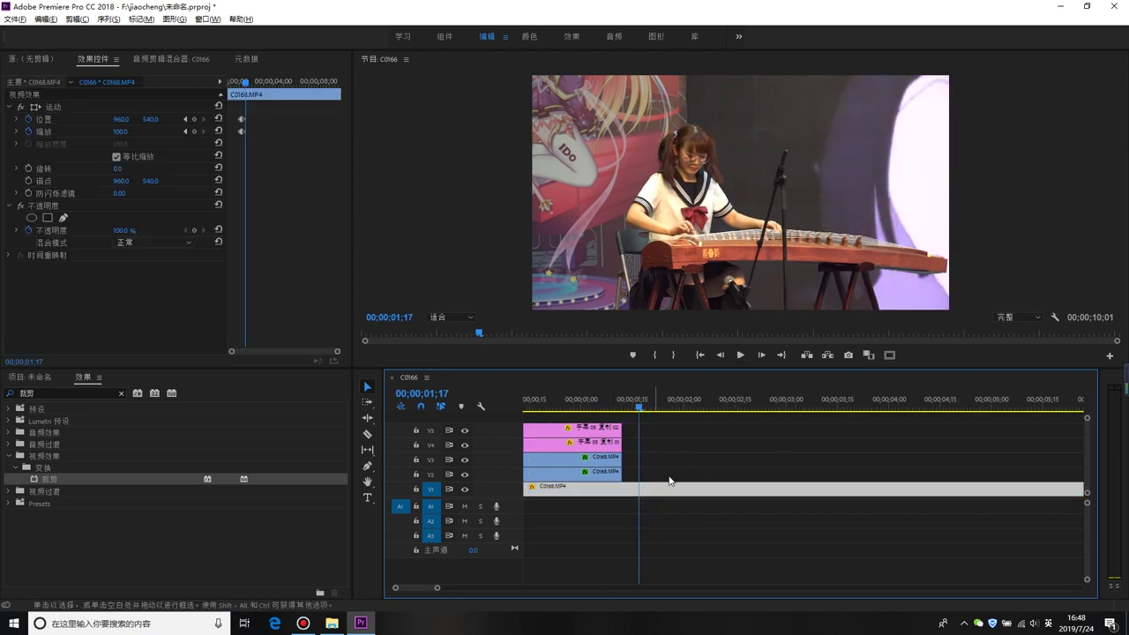
click(195, 131)
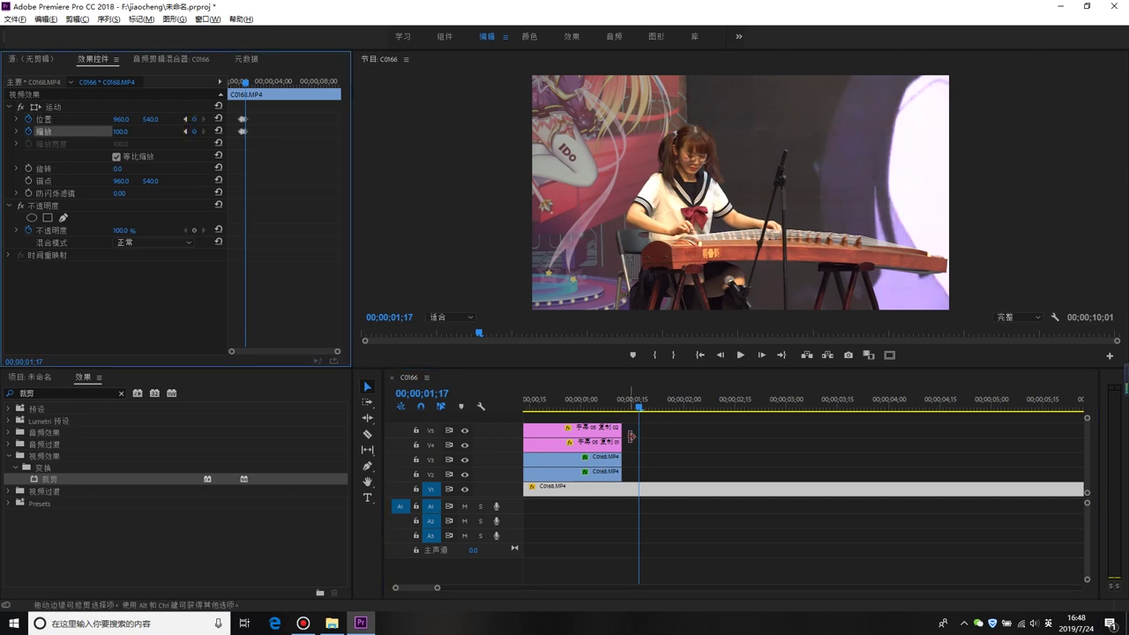
key(Right)
key(Right)
key(Right)
key(Right)
drag(120, 132, 353, 121)
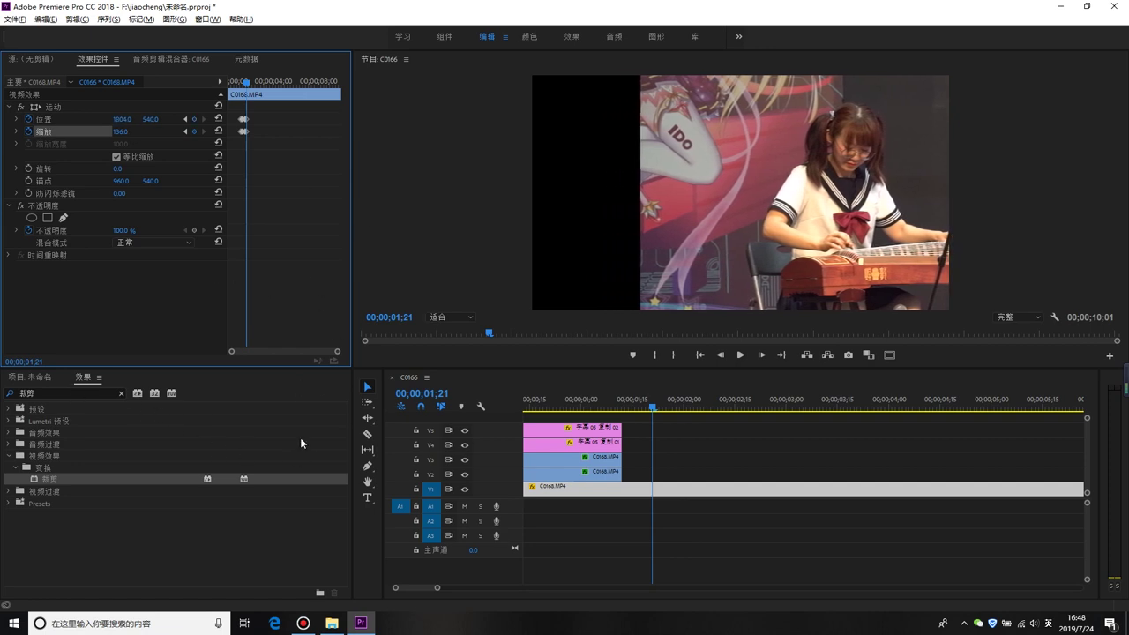
Add Crop to the zither clip and animate its Left crop to 19% between 01;17 and 01;21.
drag(39, 477, 686, 489)
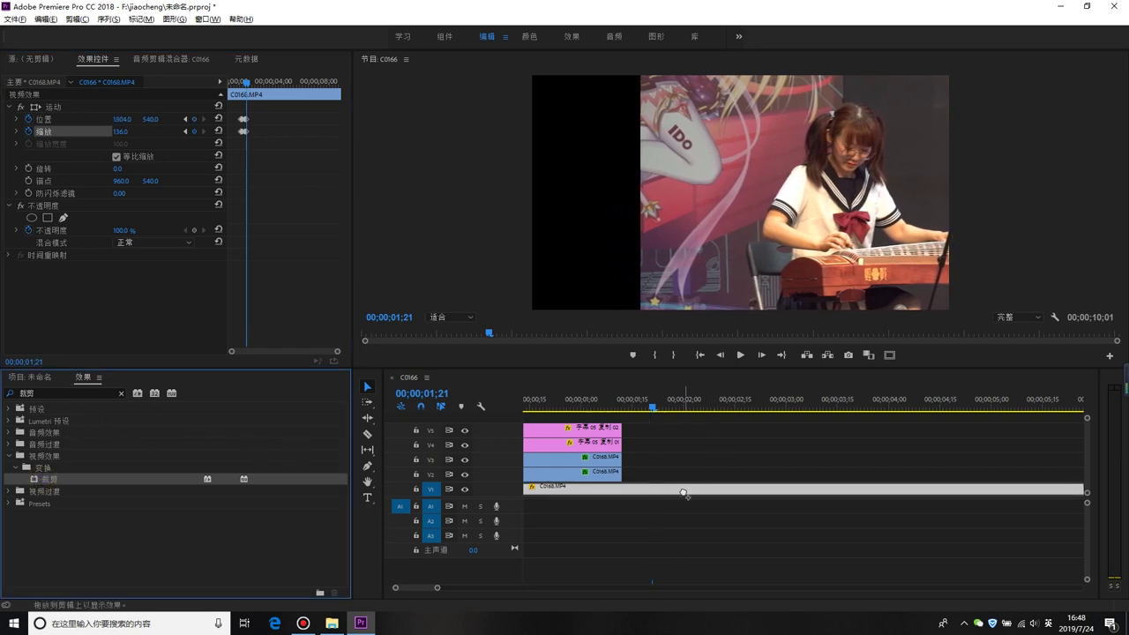
scroll(310, 289, down, 1)
click(185, 100)
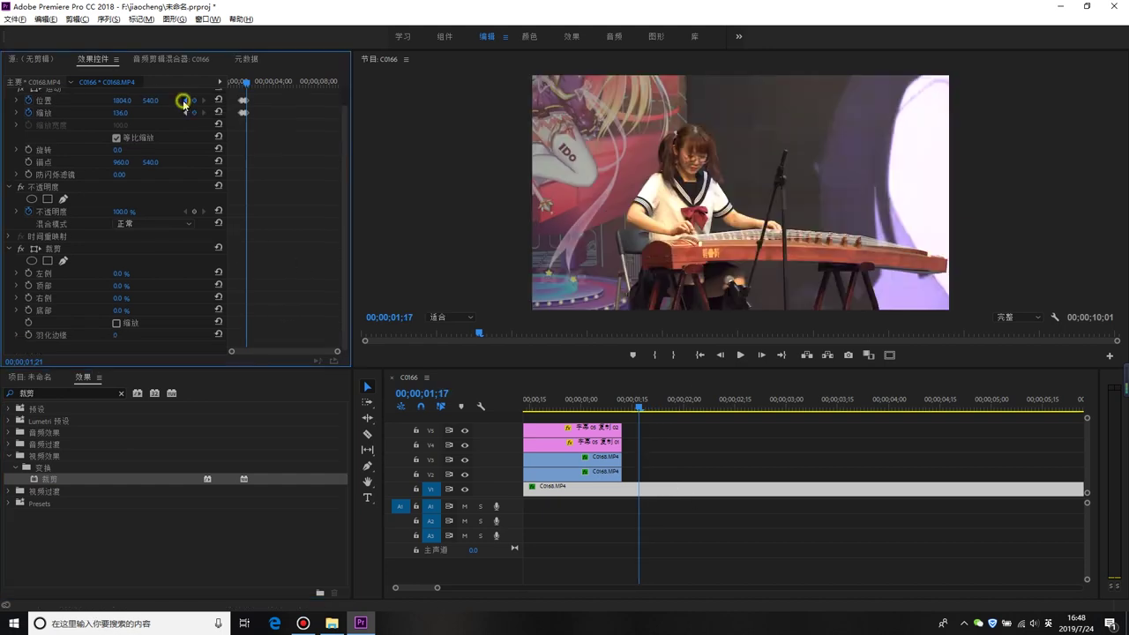
click(27, 273)
key(Right)
key(Right)
key(Right)
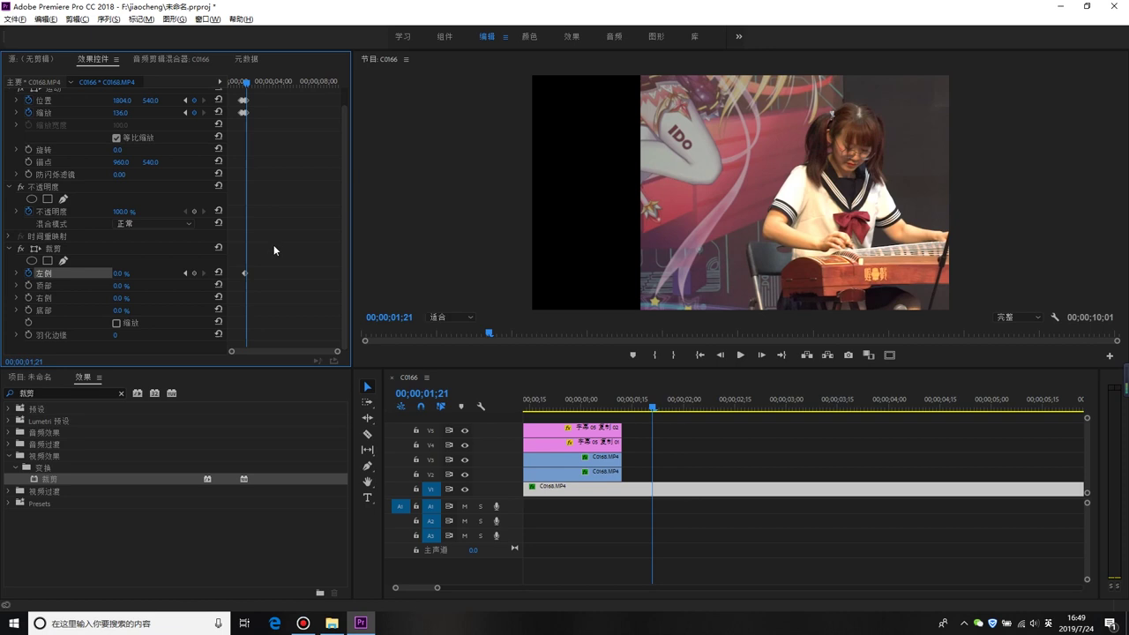
drag(119, 277, 154, 277)
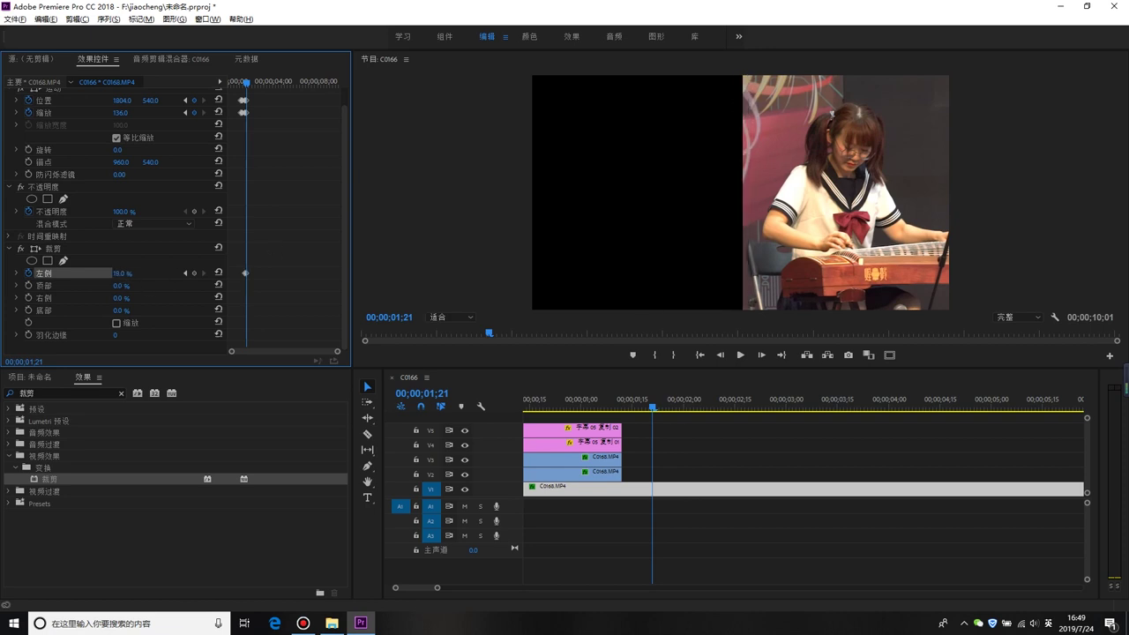
mouse_move(652, 398)
mouse_down()
mouse_move(693, 398)
mouse_move(631, 407)
mouse_up()
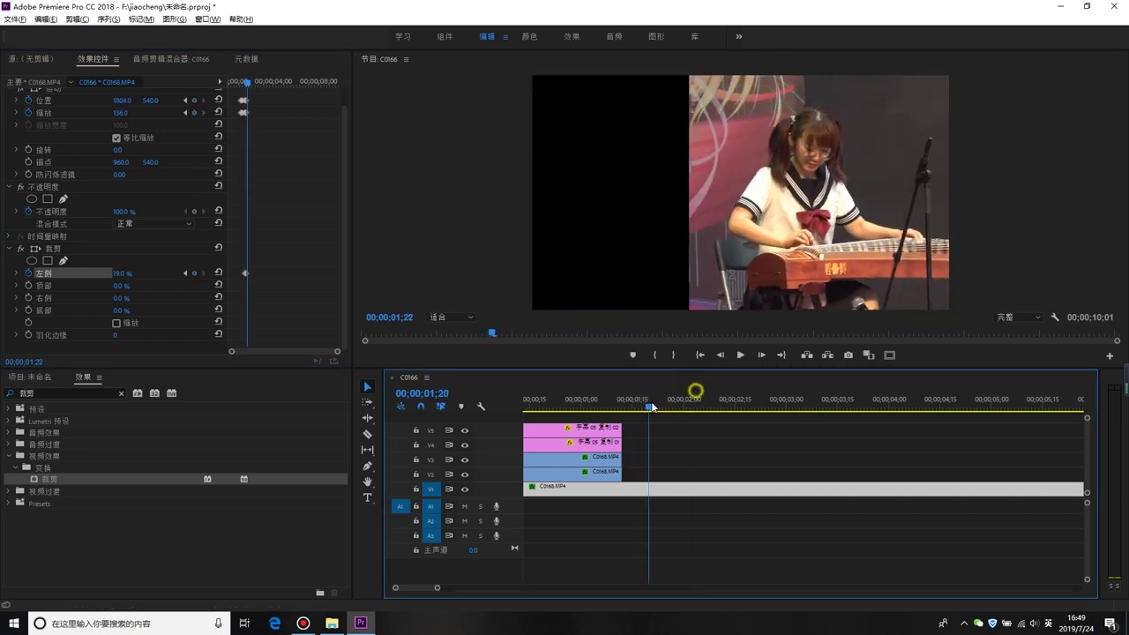
drag(632, 415, 661, 504)
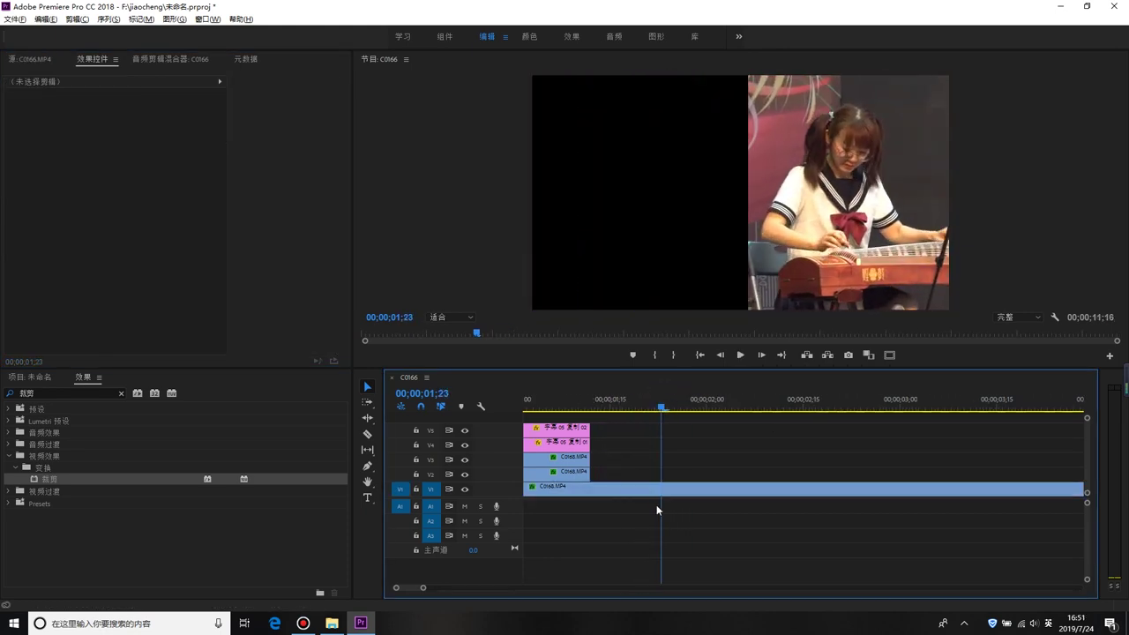
Place the flute clip C0166.MP4 on the second video track.
key(=)
scroll(322, 324, down, 1)
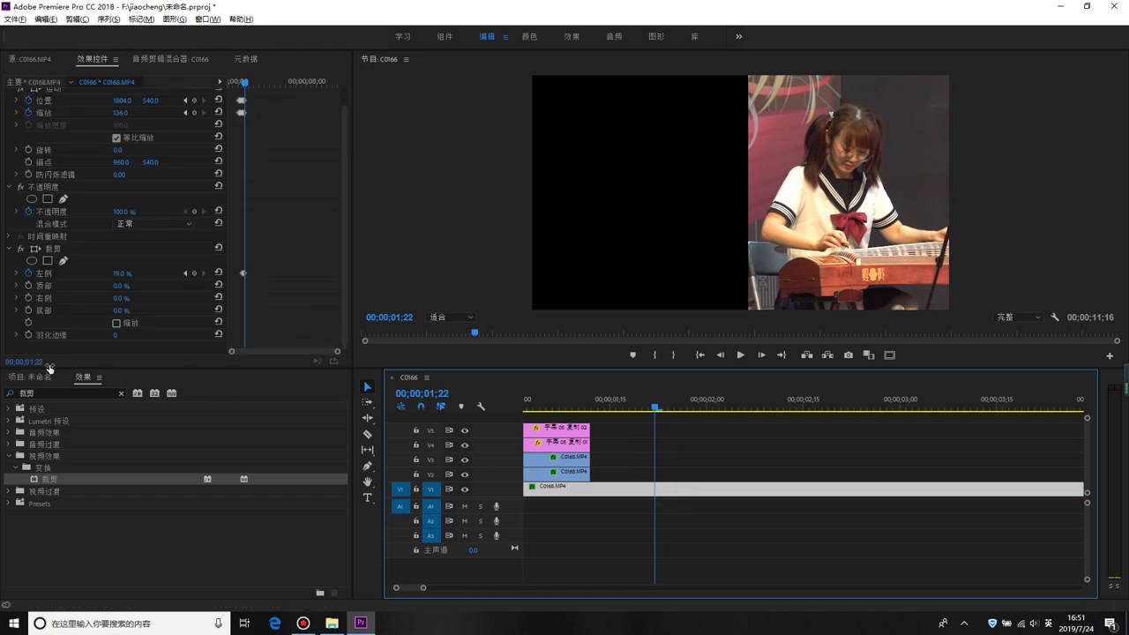
click(32, 376)
double_click(165, 469)
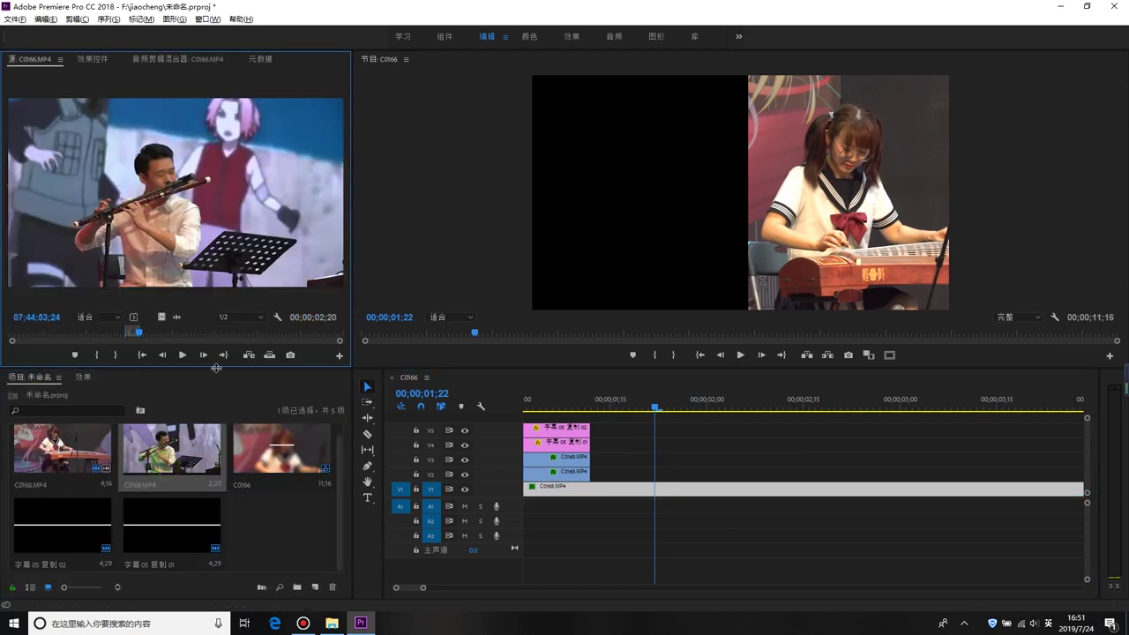
drag(160, 318, 613, 473)
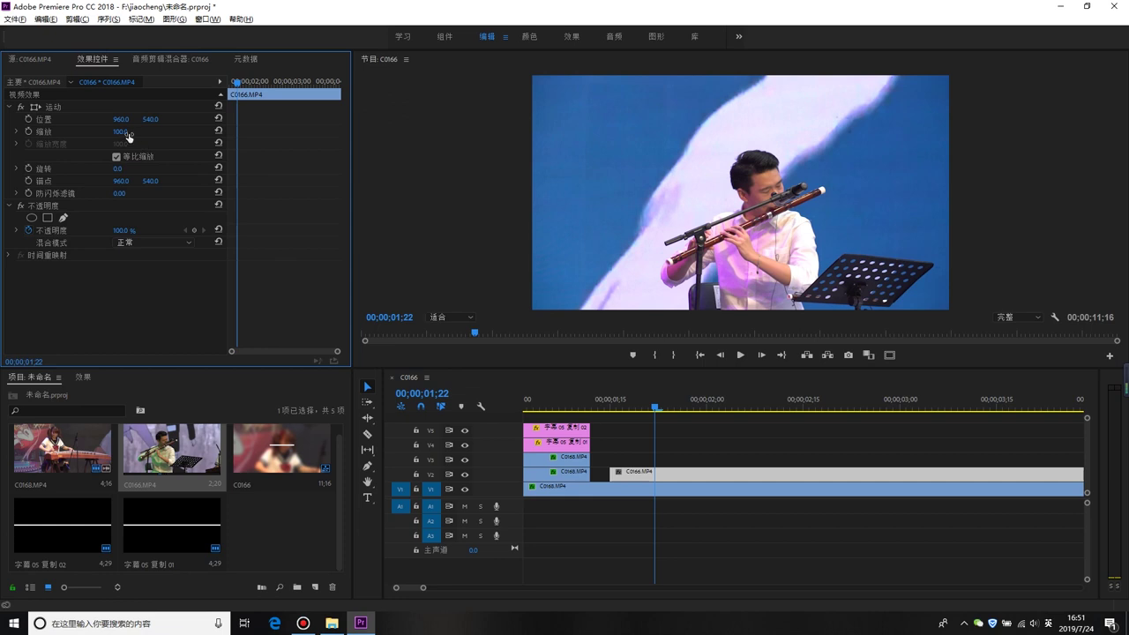
Crop 28% off the flute clip's right side and shift it left to X 443.
click(82, 377)
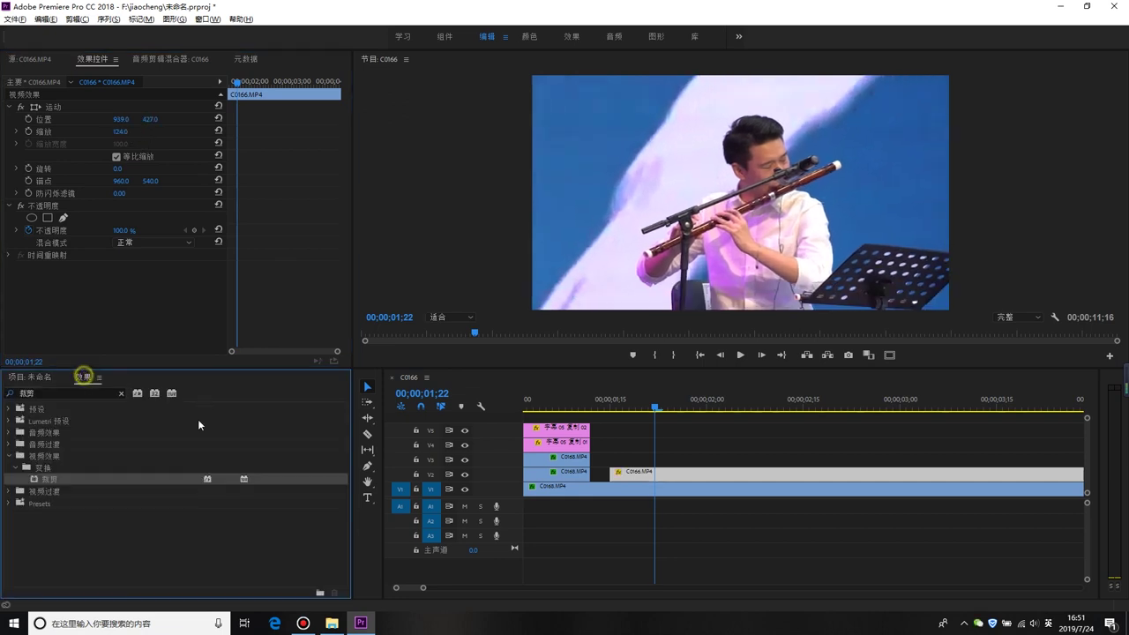
drag(51, 480, 676, 474)
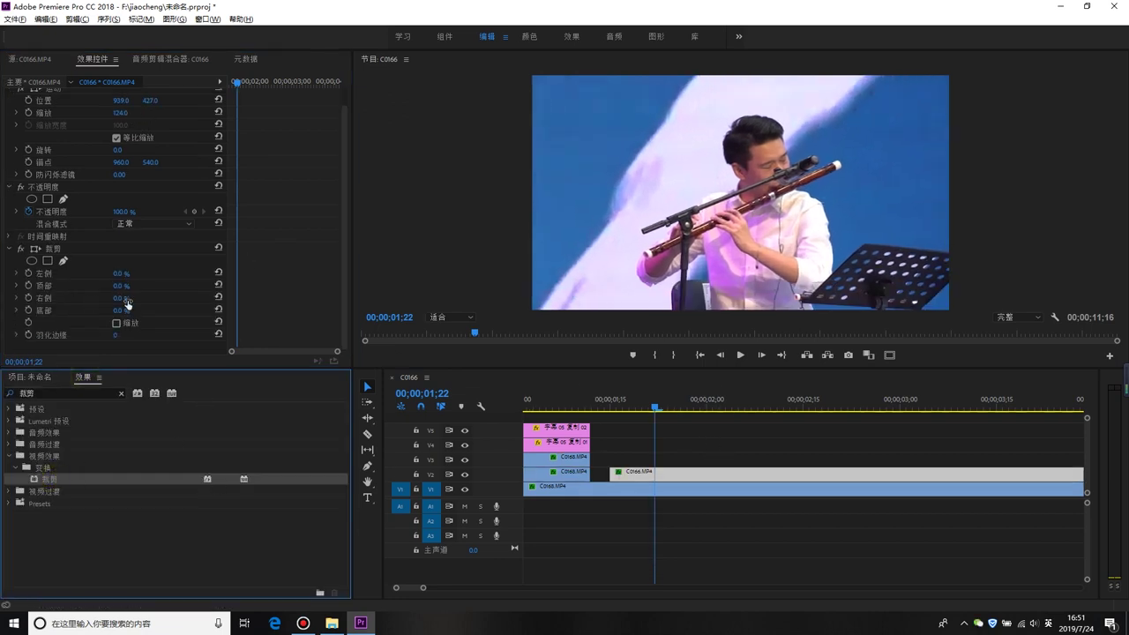
drag(119, 300, 145, 300)
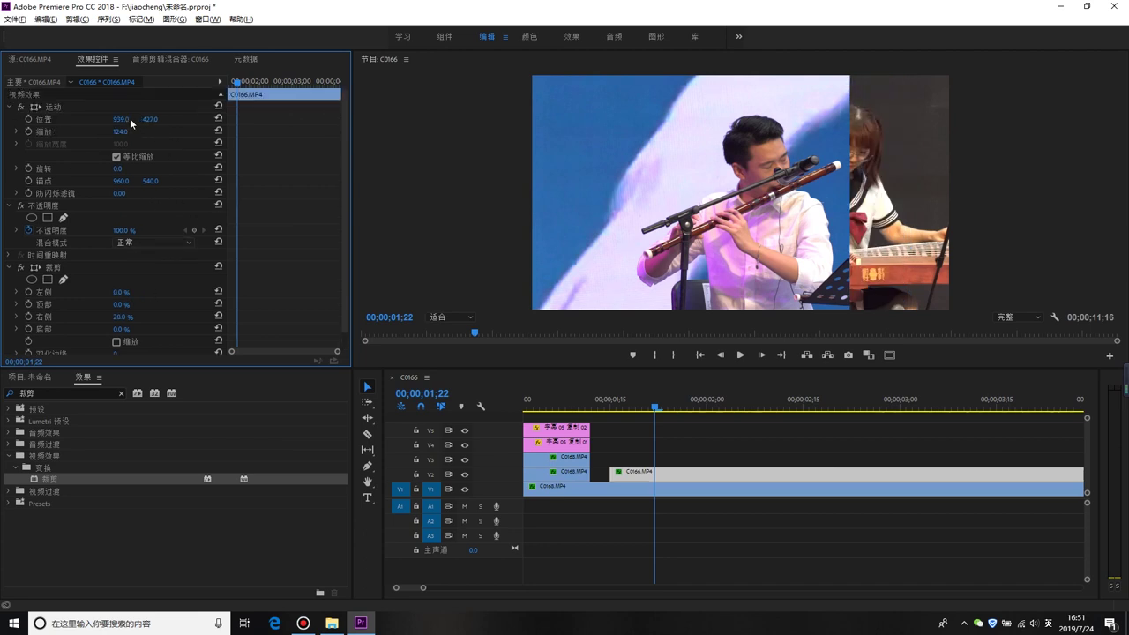
drag(130, 120, 685, 260)
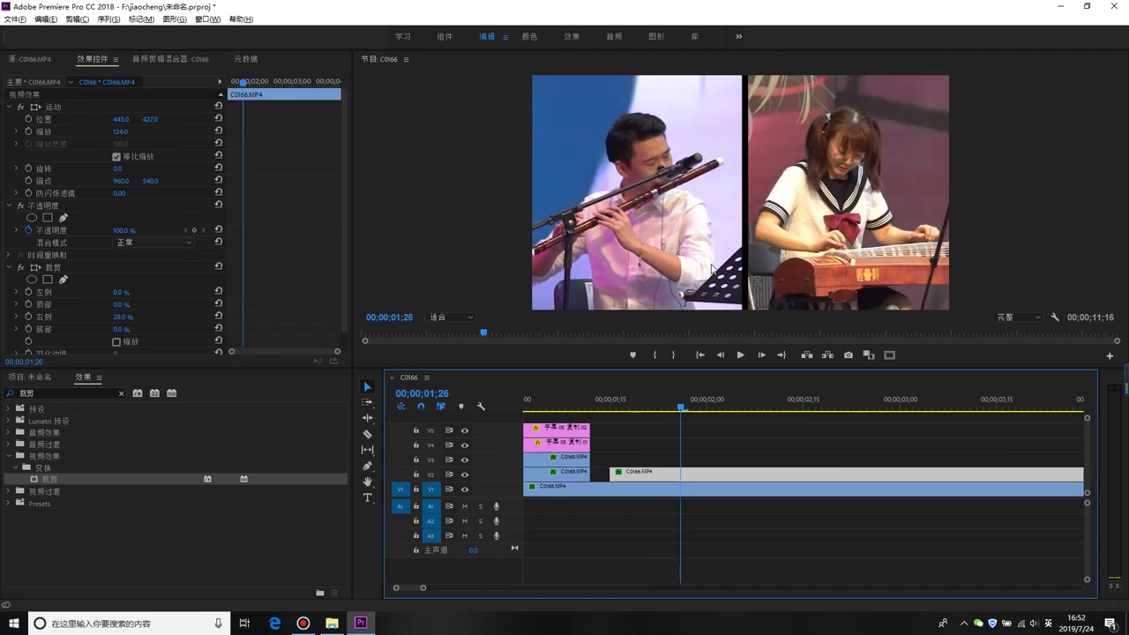
click(665, 490)
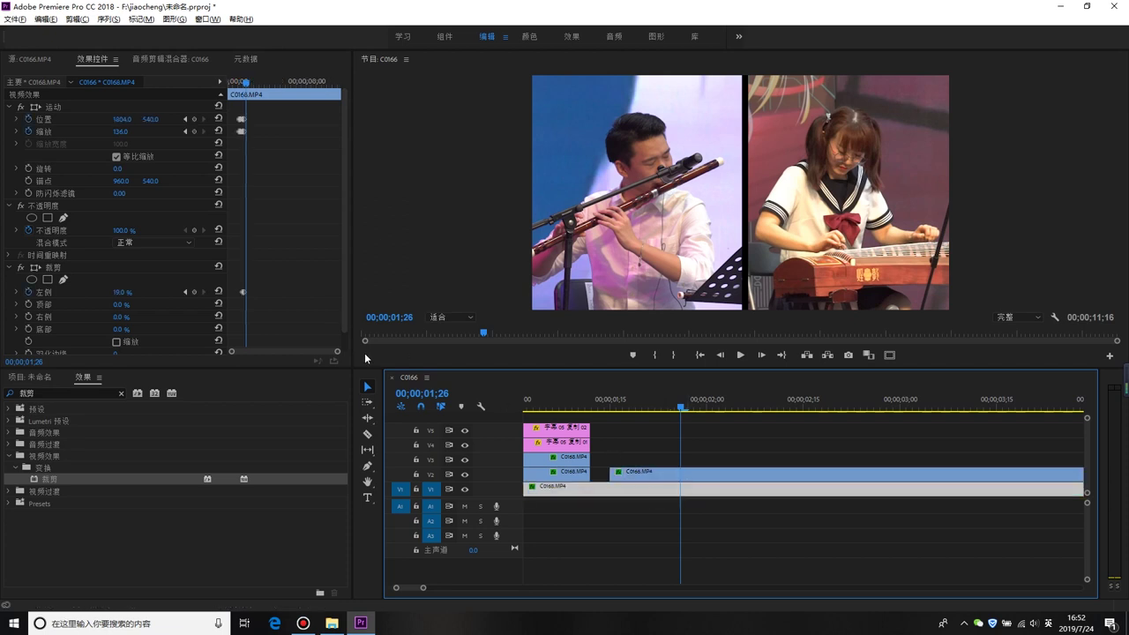
Keyframe the flute clip's Position so it slides in from about X -527 at 01;17 to 01;21.
drag(337, 354, 269, 351)
key(shift+Left)
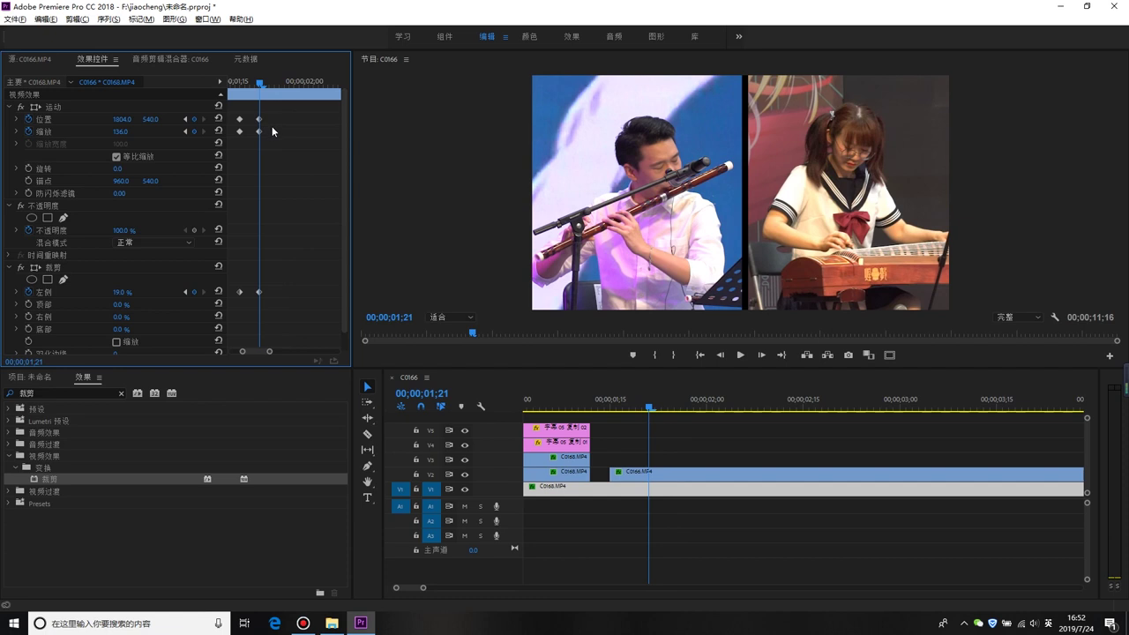
click(640, 477)
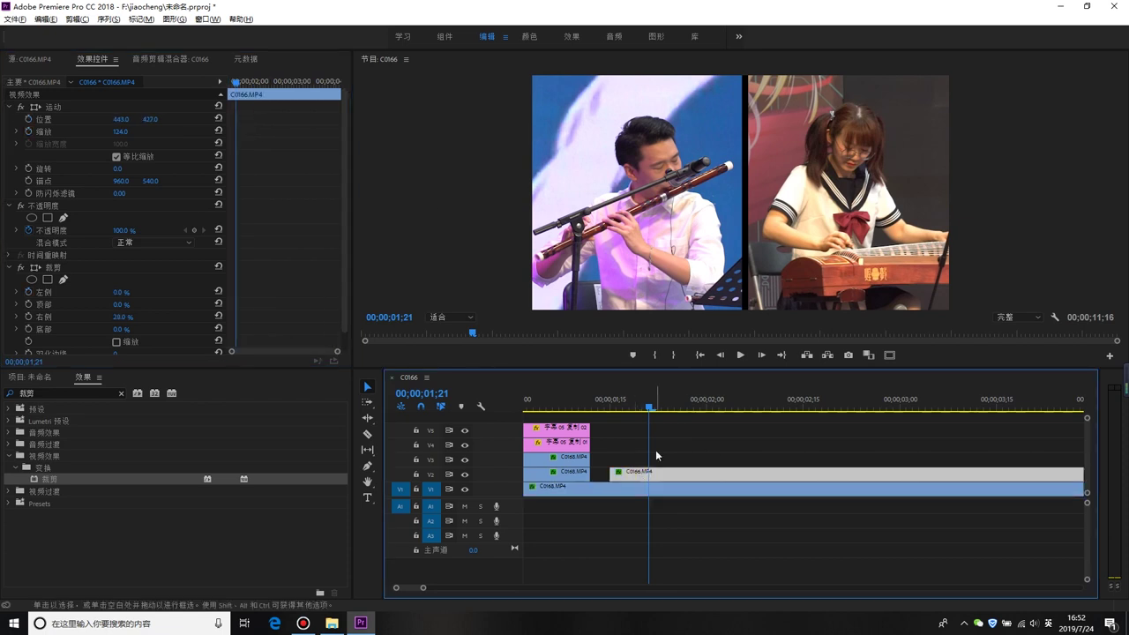
click(32, 120)
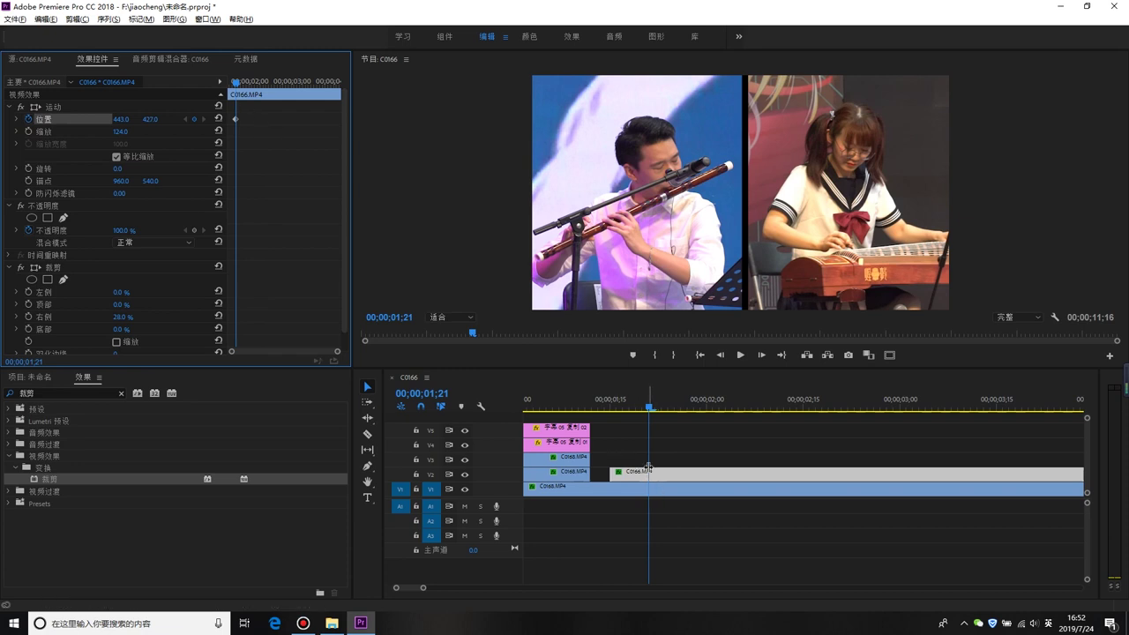
key(Left)
key(Left)
key(Left)
drag(121, 119, 35, 119)
mouse_move(123, 119)
mouse_down()
mouse_move(88, 119)
mouse_move(120, 120)
mouse_up()
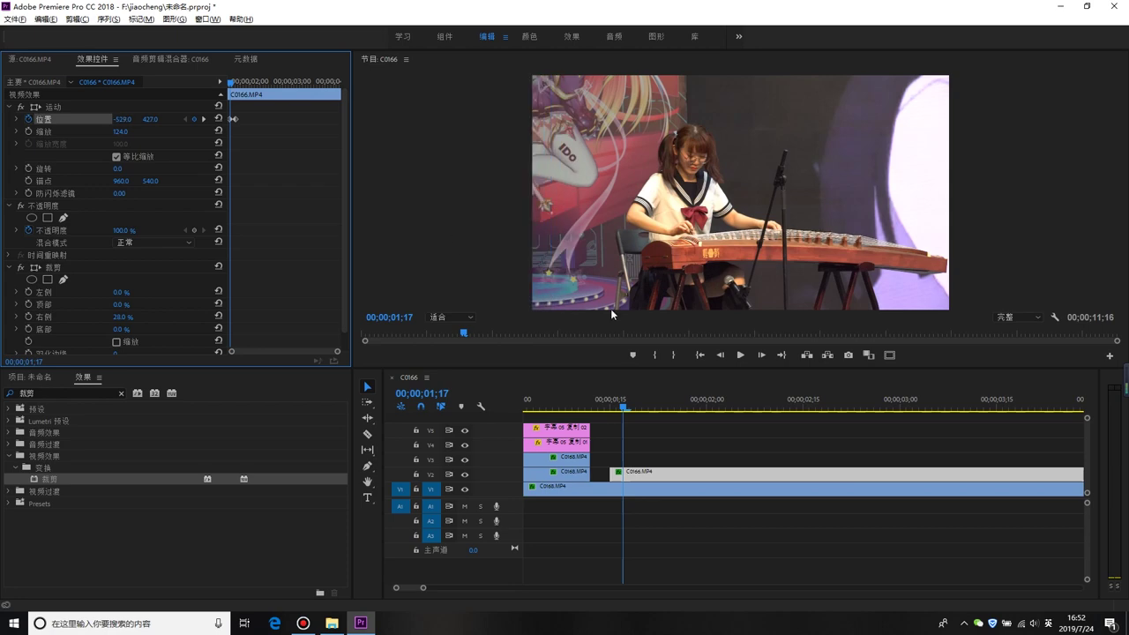
Play back and scrub through the flute panel's slide-in animation.
key(space)
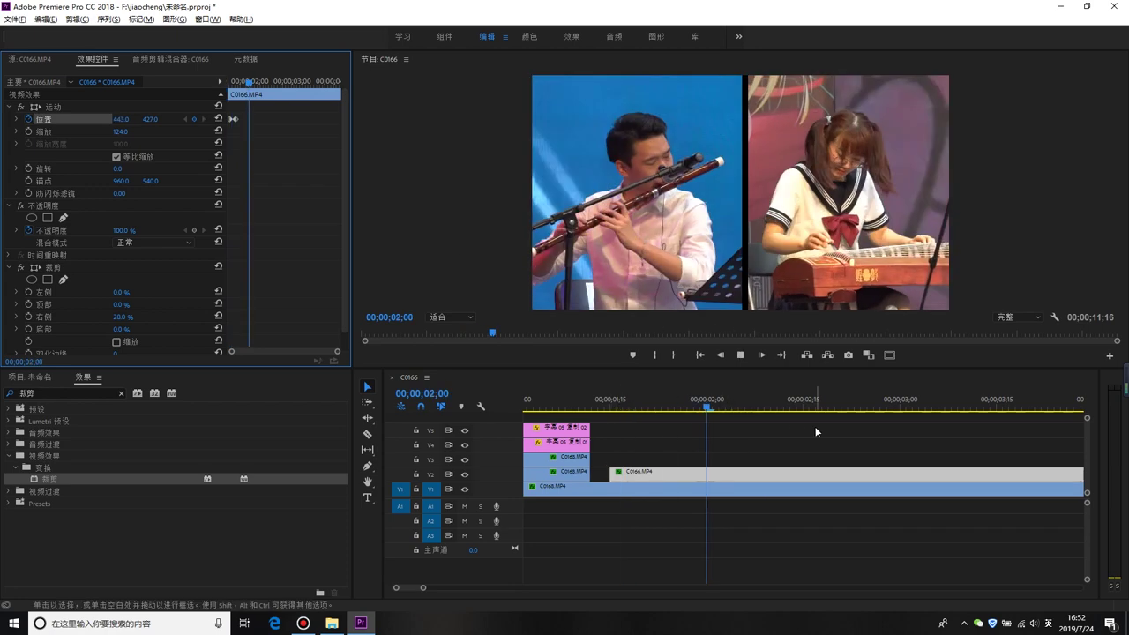
key(minus)
drag(734, 414, 619, 423)
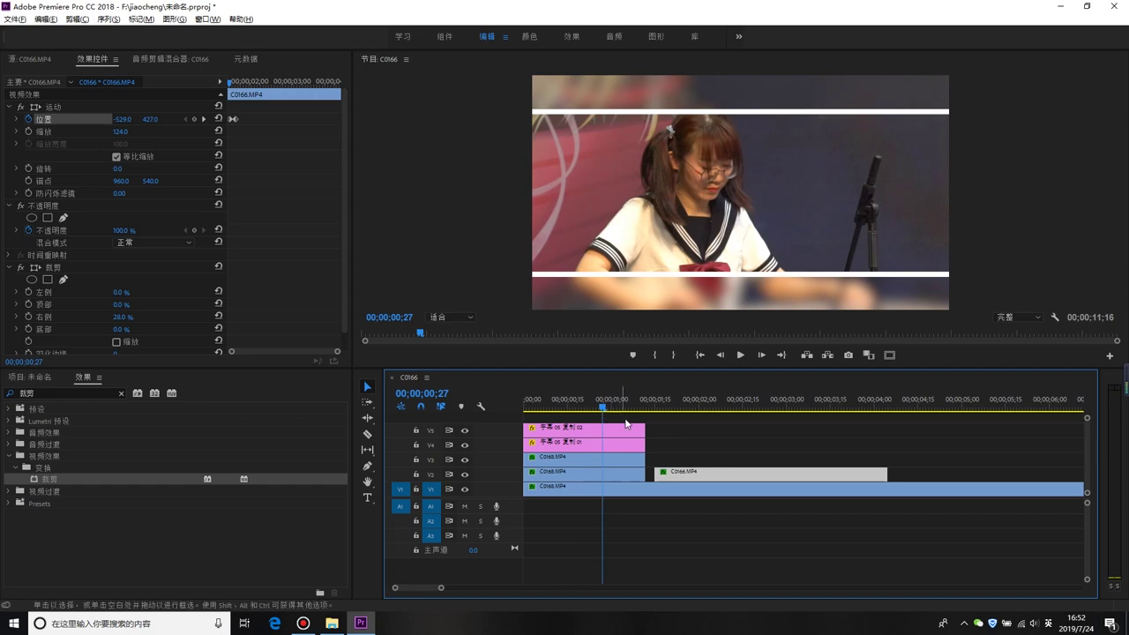
key(space)
mouse_move(661, 401)
mouse_down()
mouse_move(644, 408)
mouse_move(653, 422)
mouse_up()
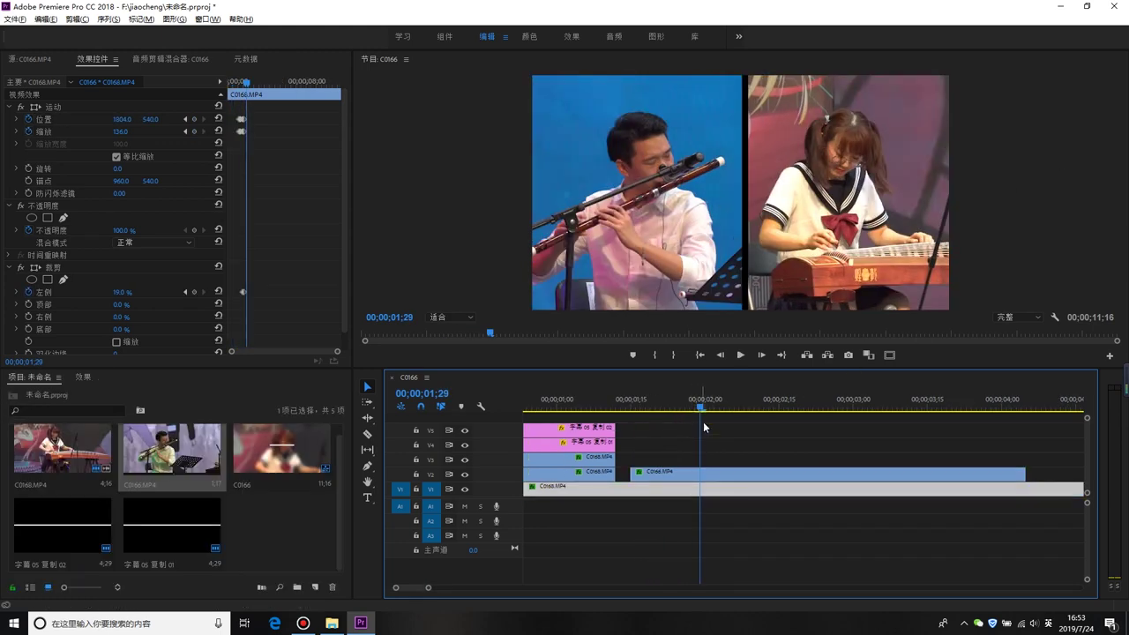
Keyframe the flute panel's Position at 02;02 and move it left to X 253 at 02;06.
click(706, 489)
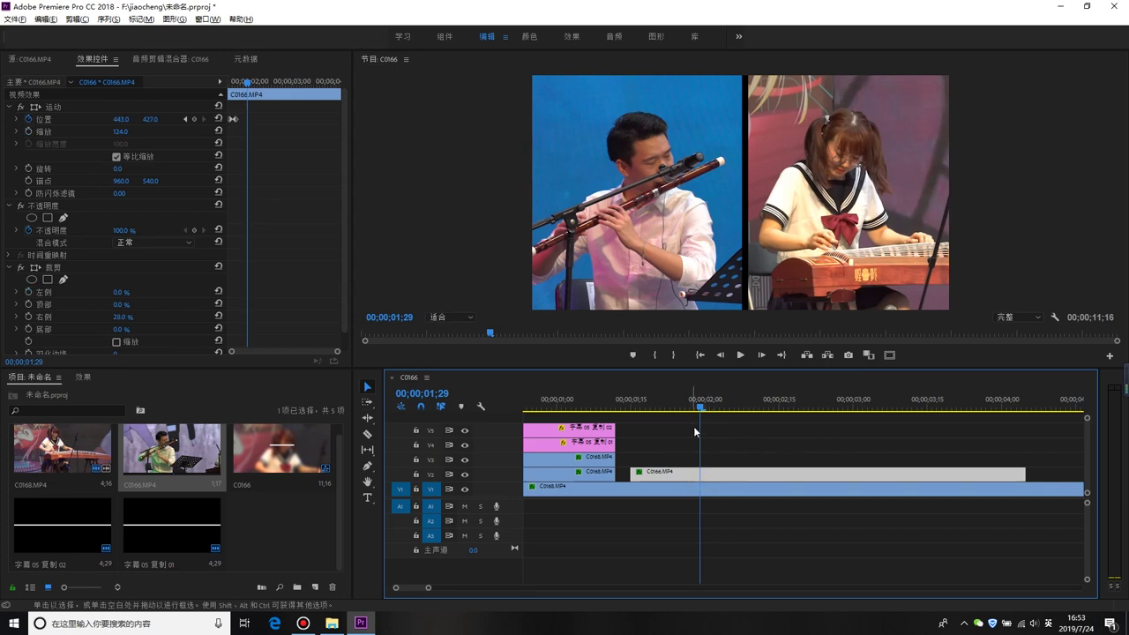
click(714, 403)
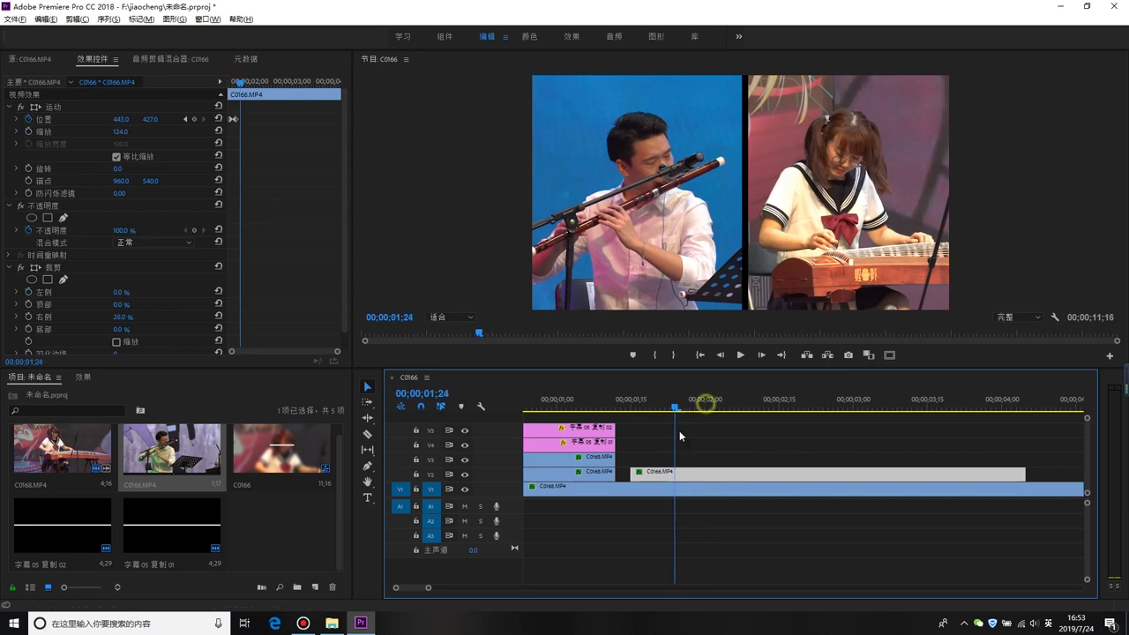
click(193, 119)
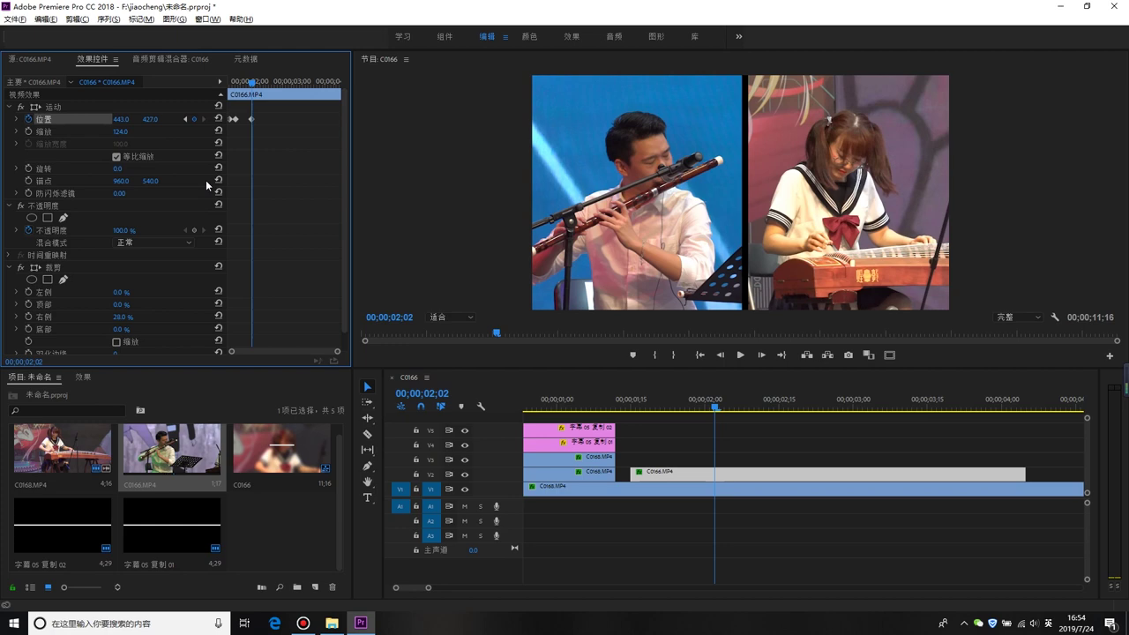
key(Right)
key(Right)
key(Right)
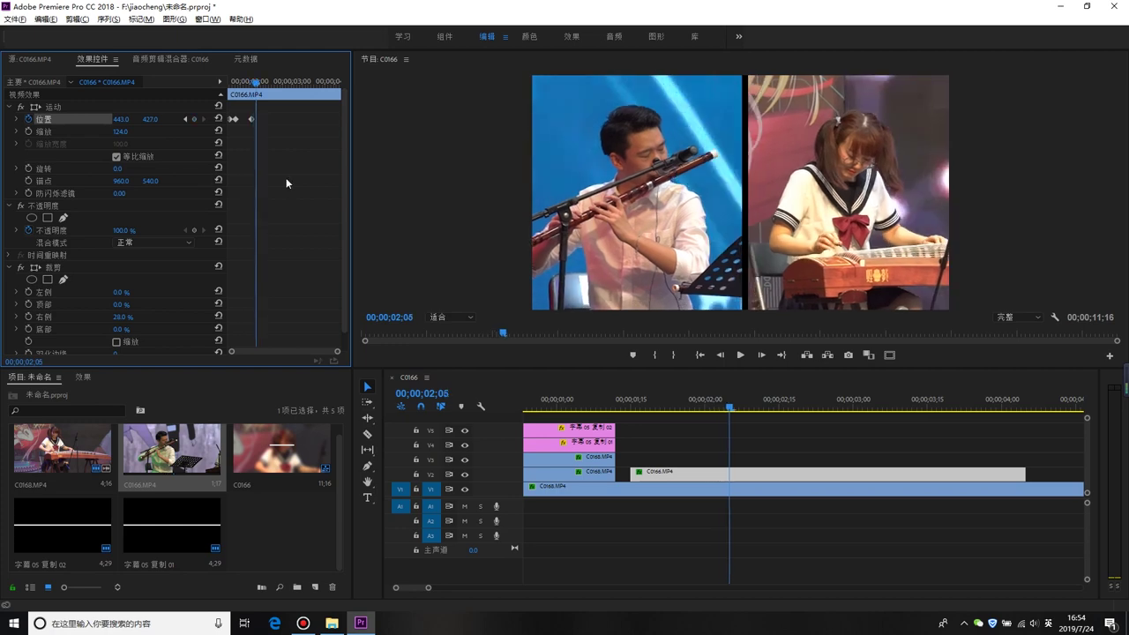
drag(120, 119, 53, 120)
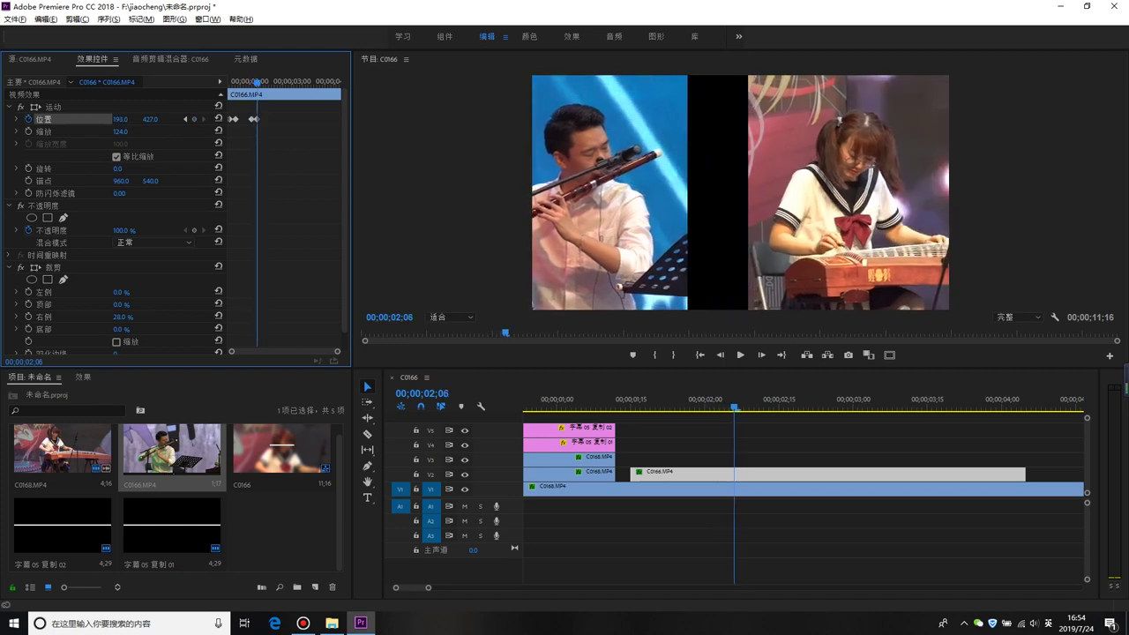
drag(121, 119, 156, 119)
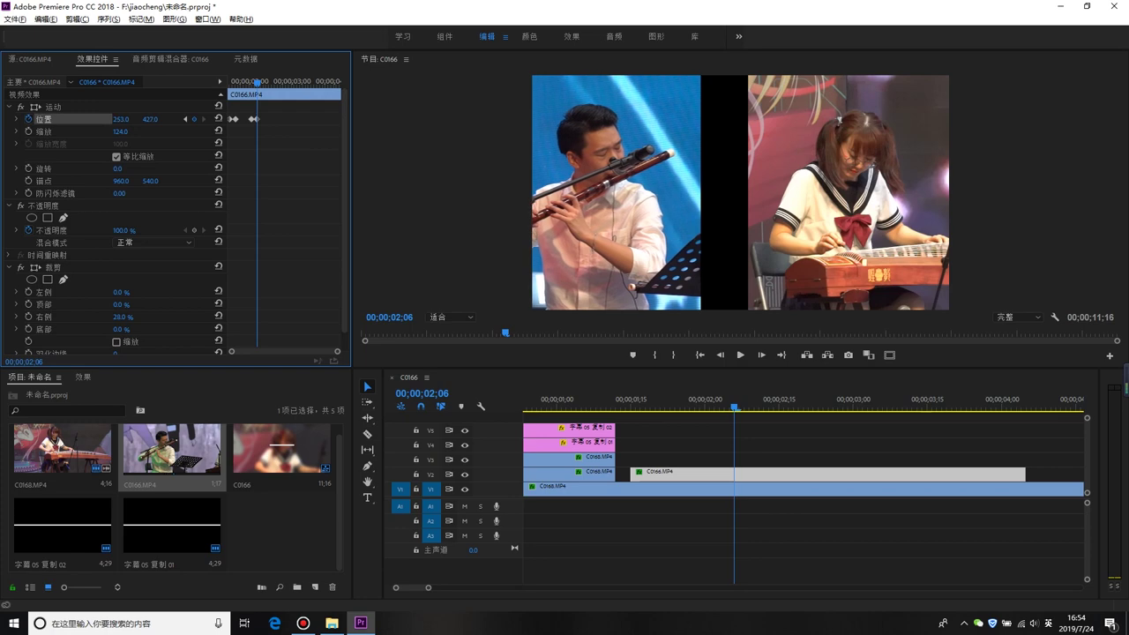
Animate the flute panel's Crop Right to 33% between 02;02 and 02;06, then review it.
click(185, 120)
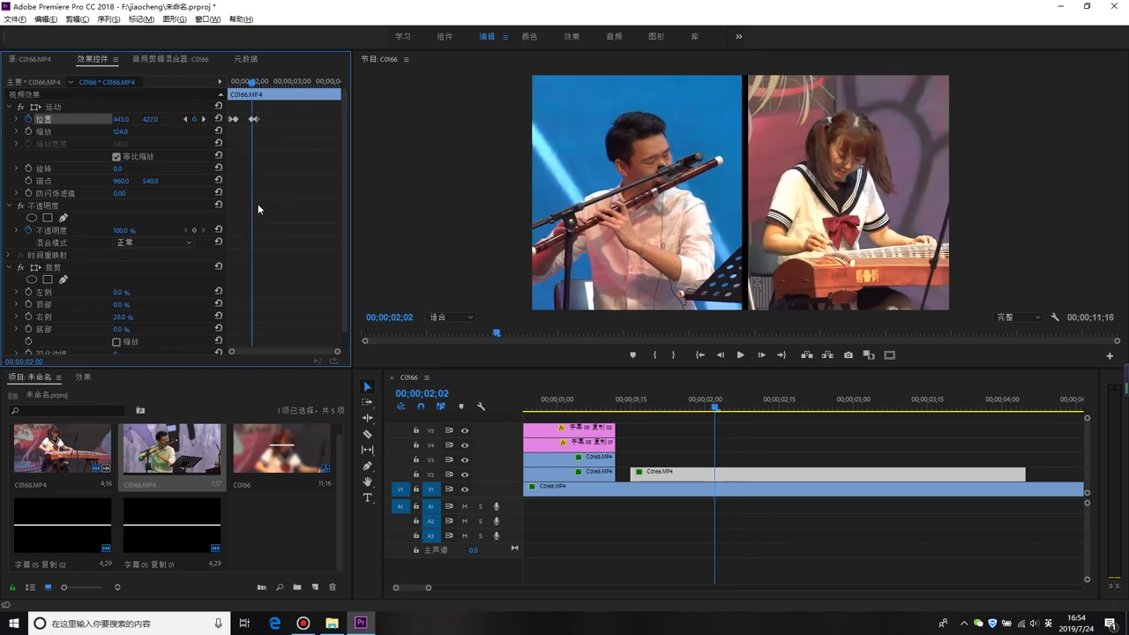
scroll(232, 209, down, 1)
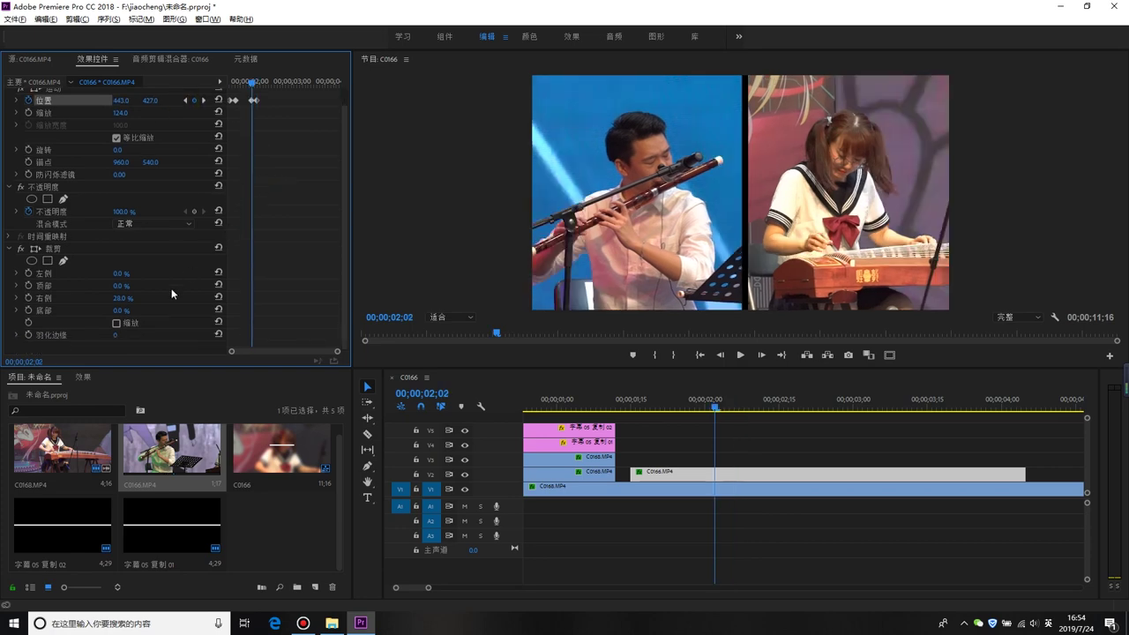
click(30, 298)
key(Right)
key(Right)
key(Right)
key(Right)
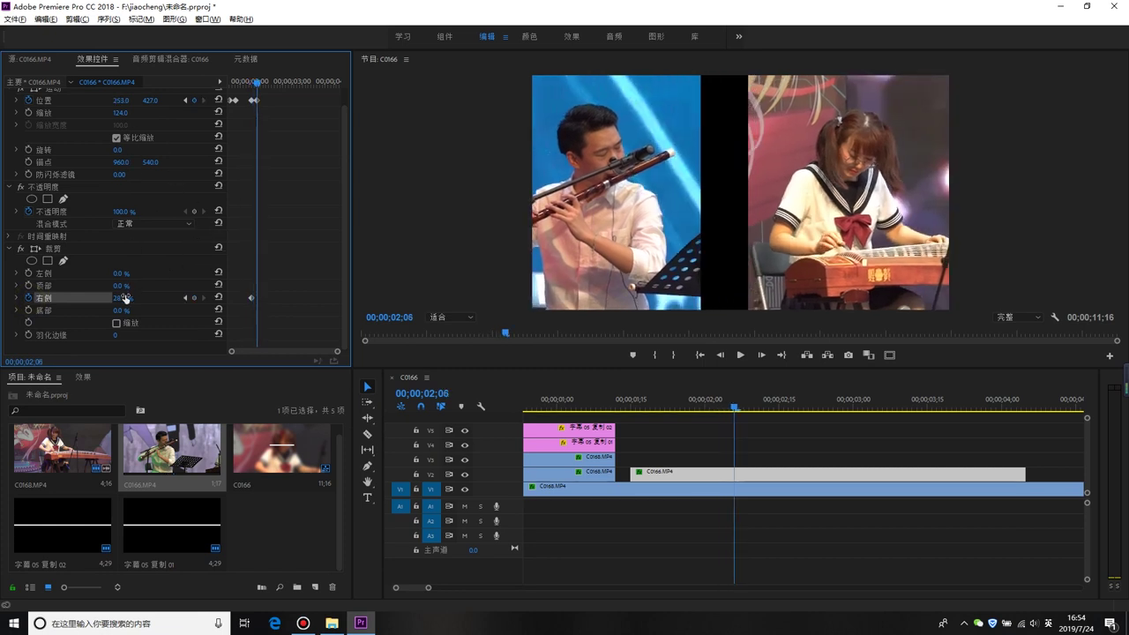
drag(122, 298, 146, 298)
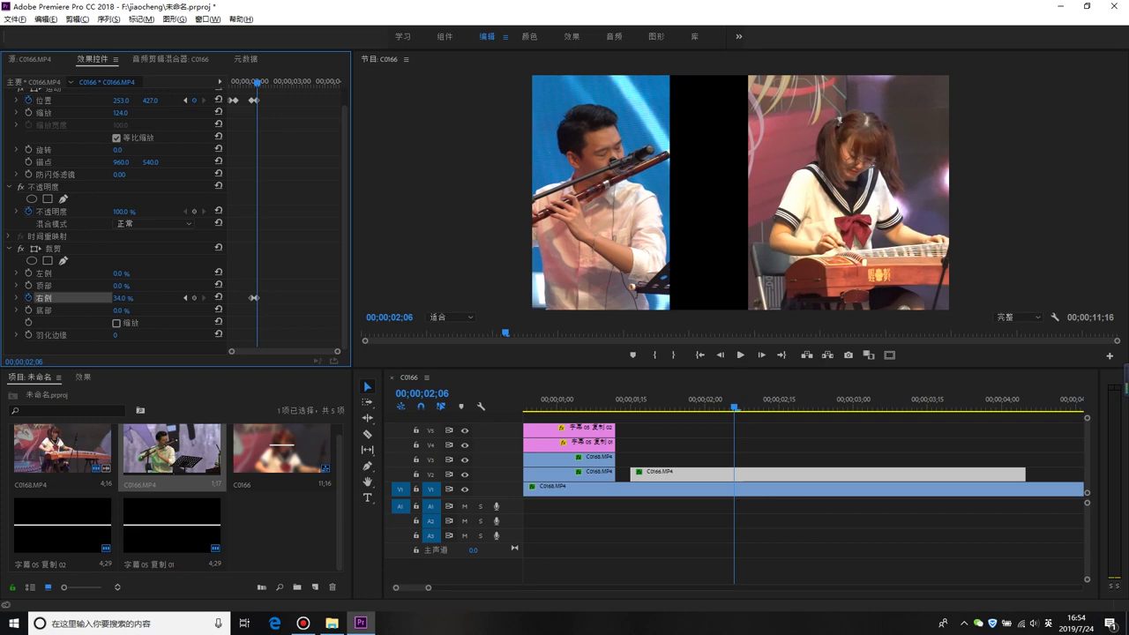
mouse_move(732, 406)
mouse_down()
mouse_move(715, 407)
mouse_move(735, 440)
mouse_up()
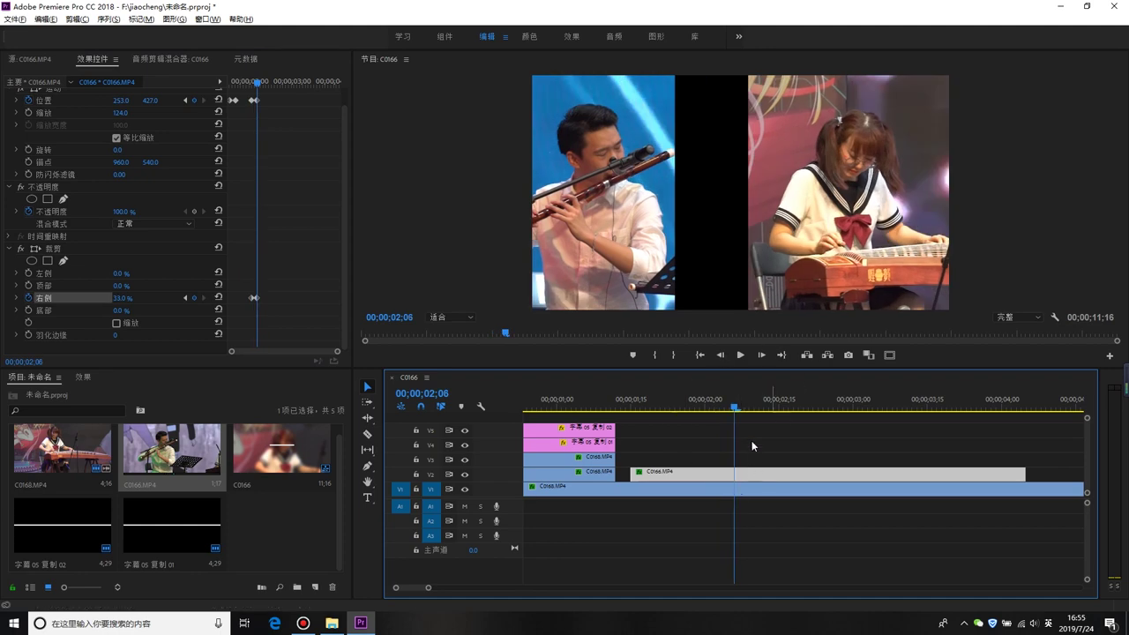
click(736, 487)
click(715, 475)
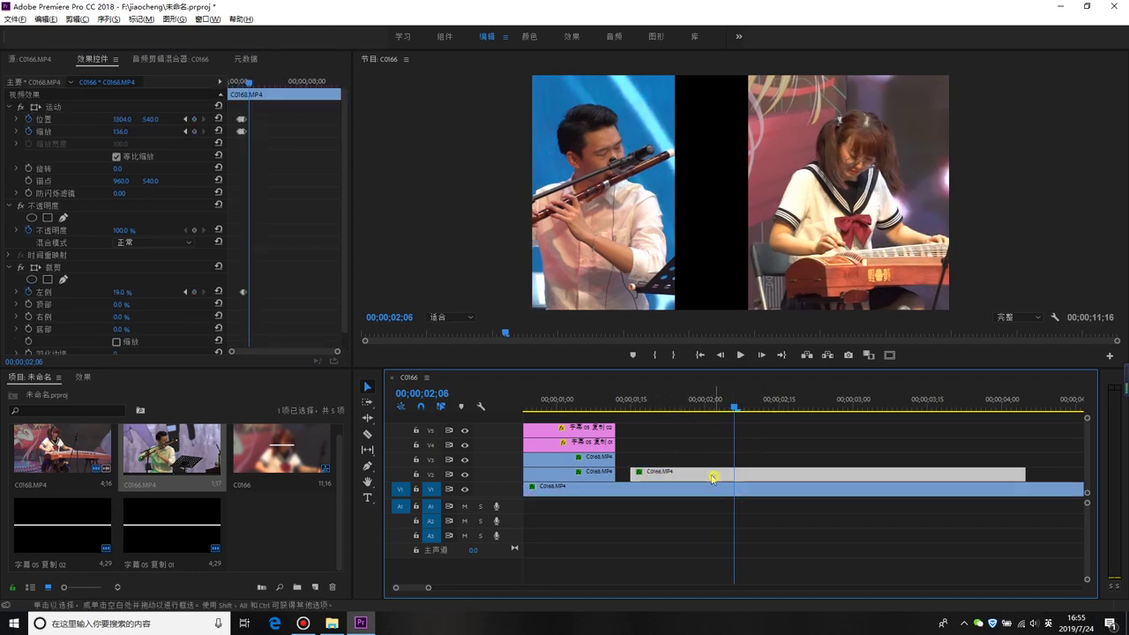
Keyframe the guzheng panel's Position at 02;02, moving it right to X 1961 at 02;06.
click(185, 119)
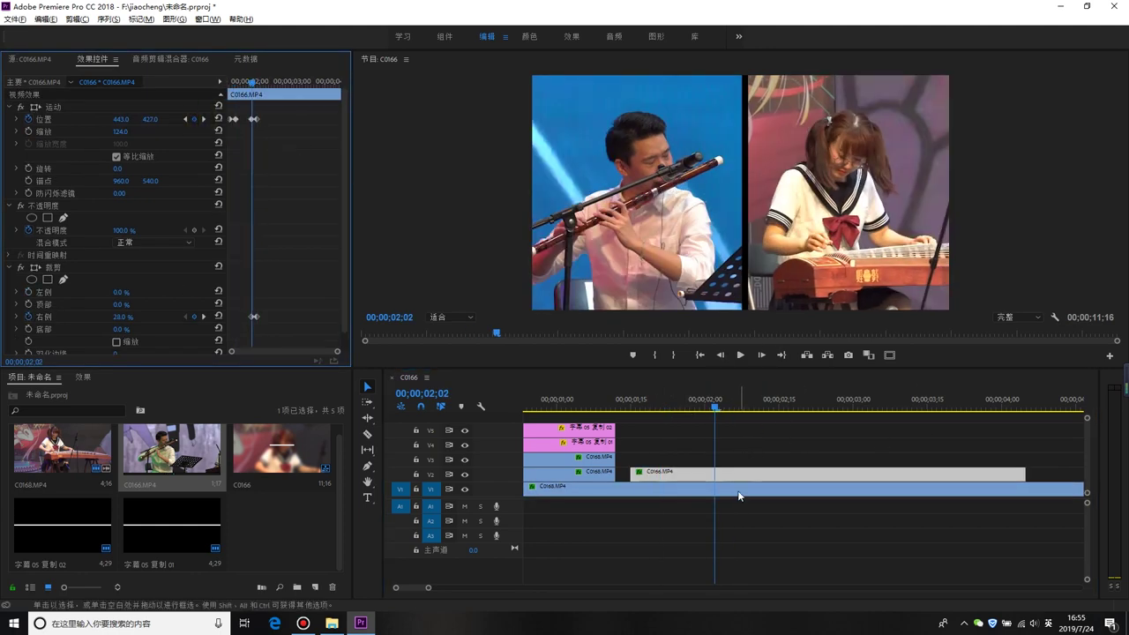
click(738, 490)
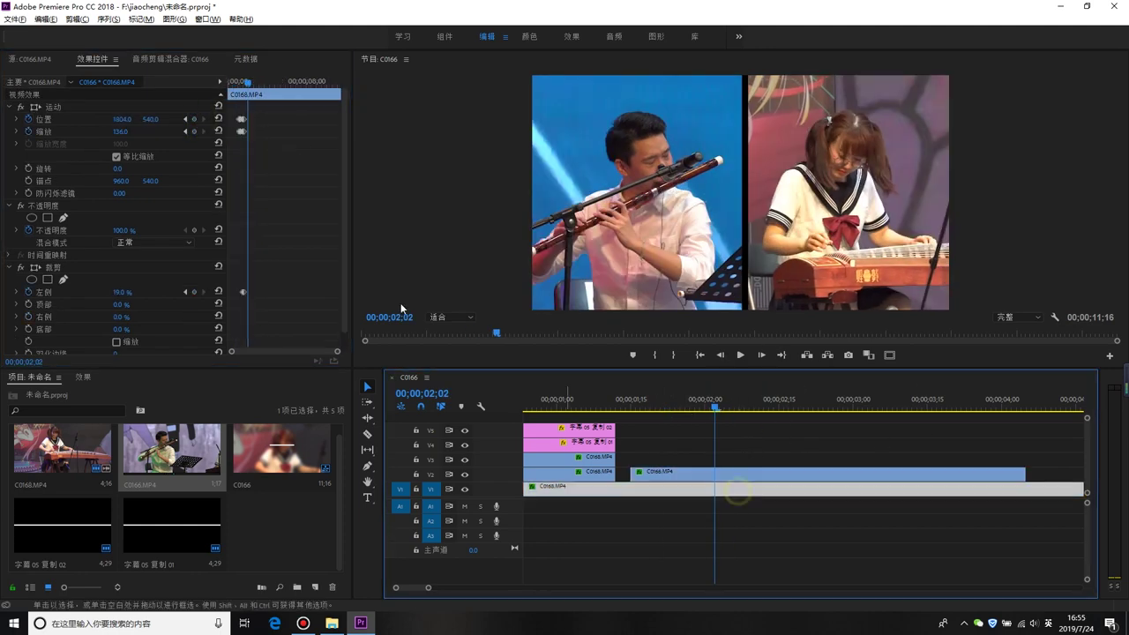
click(195, 120)
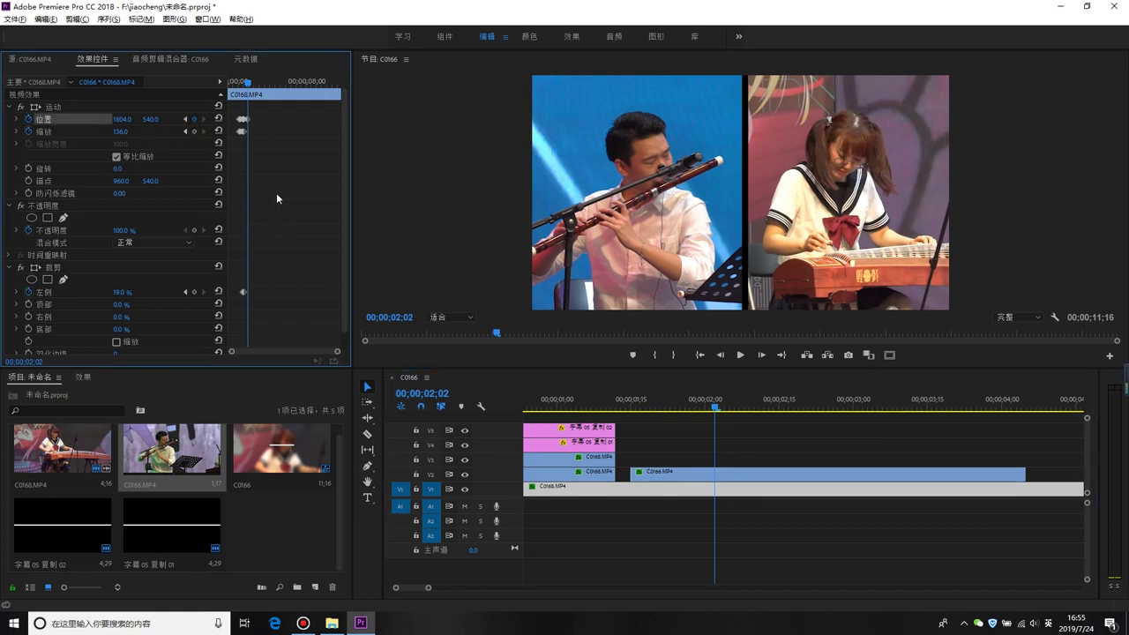
key(Right)
key(Right)
key(Right)
key(Right)
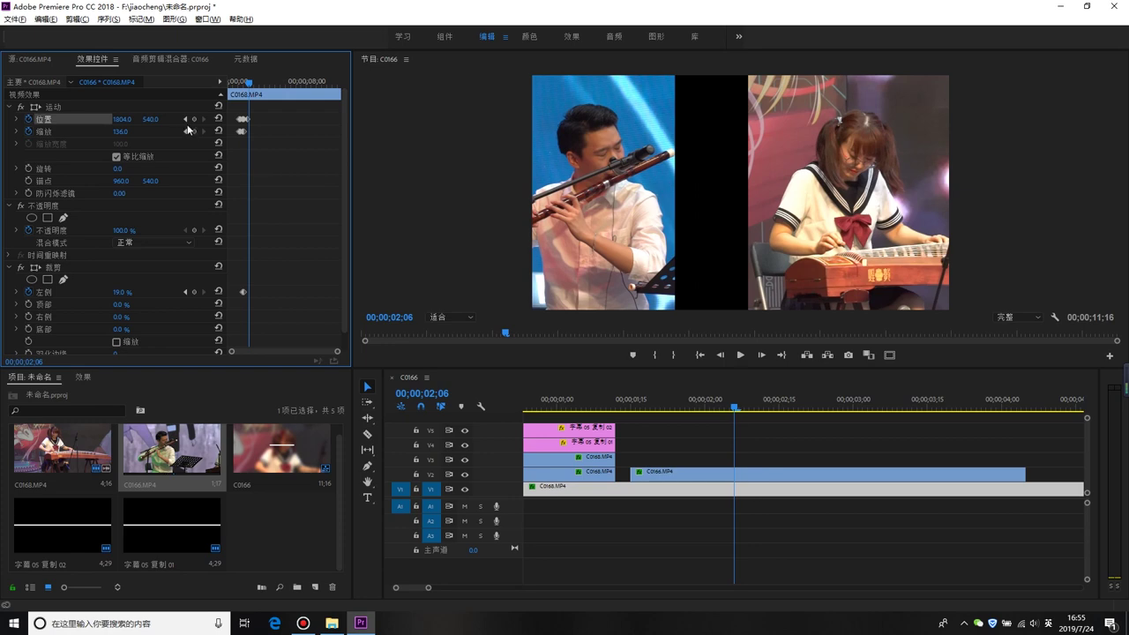
drag(124, 119, 197, 119)
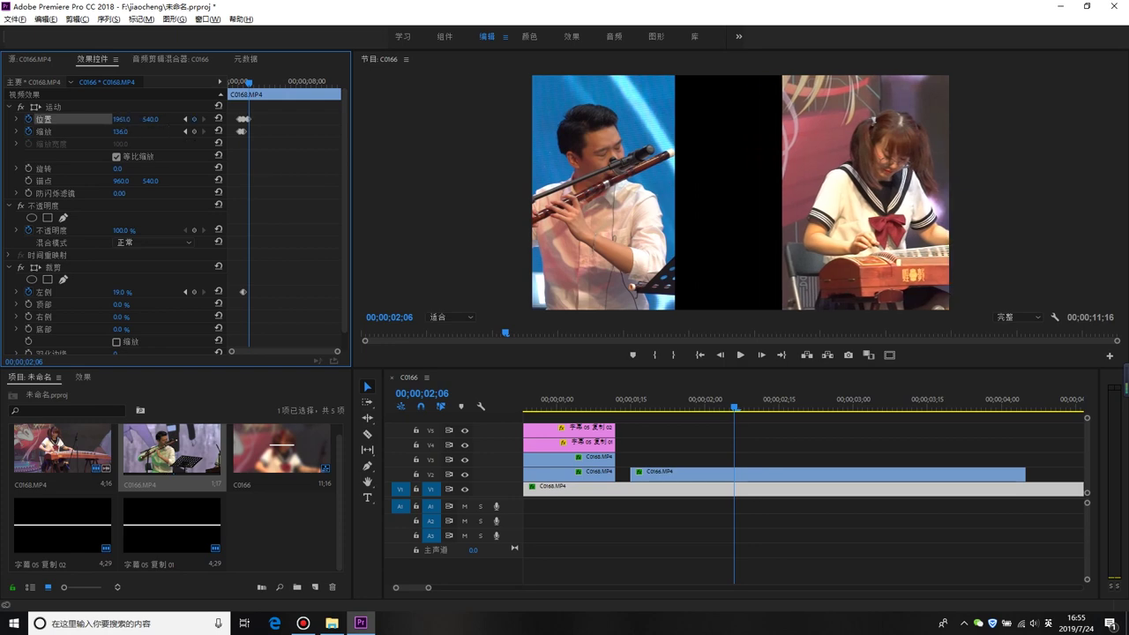
Animate the guzheng Left crop to 24% by 02;06, then load C0166.MP4 for previewing.
scroll(197, 154, down, 1)
click(185, 101)
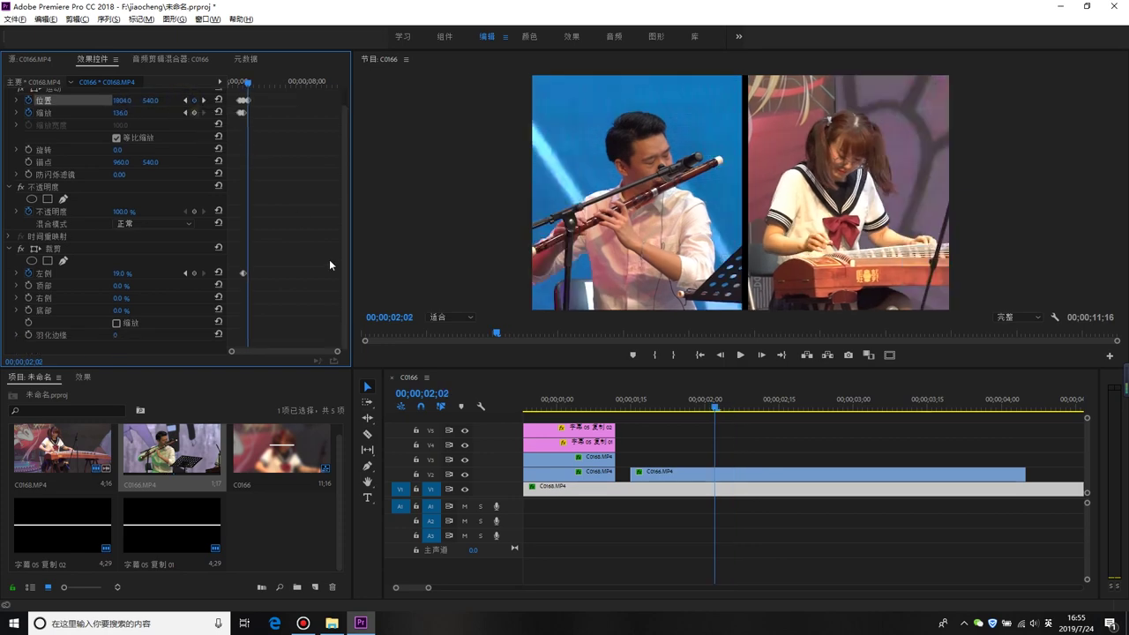
click(195, 273)
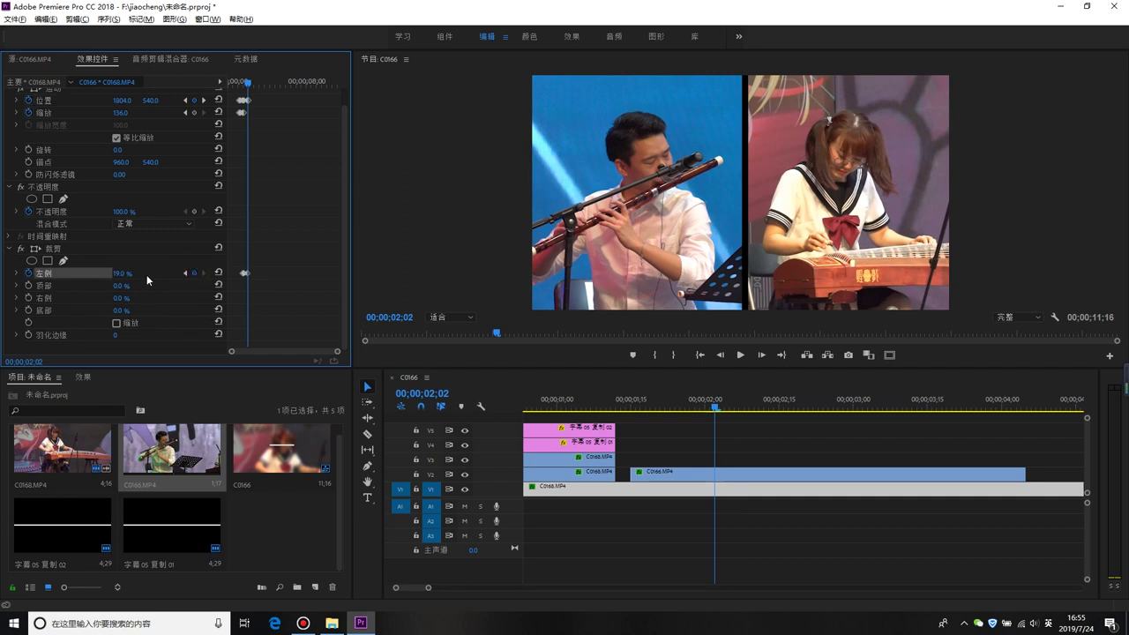
key(Right)
key(Right)
key(Right)
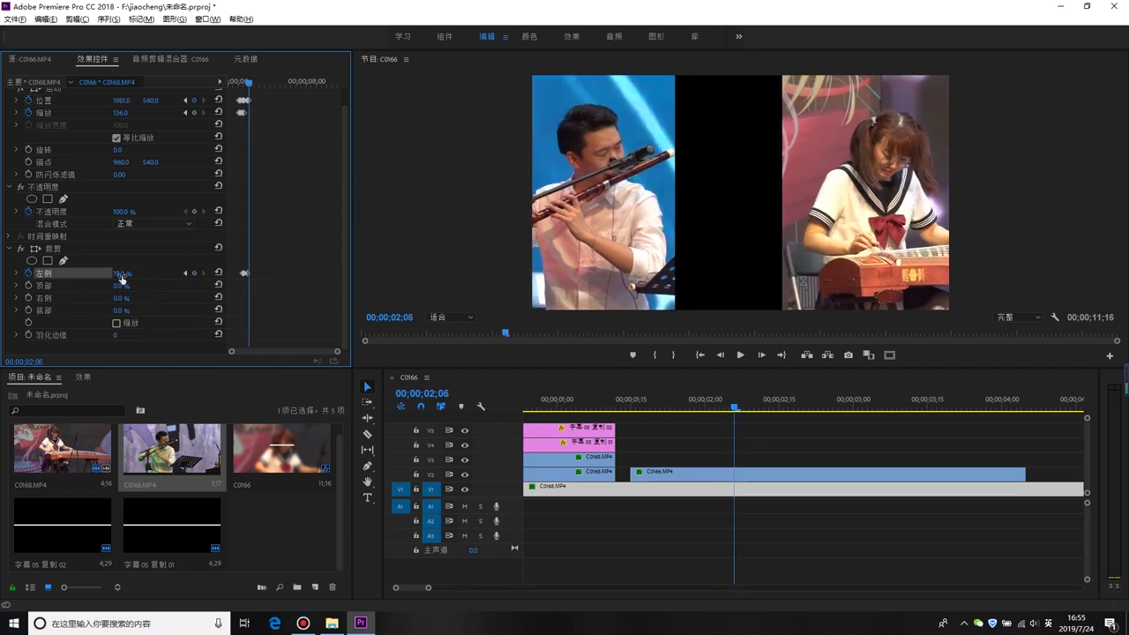
drag(122, 273, 134, 274)
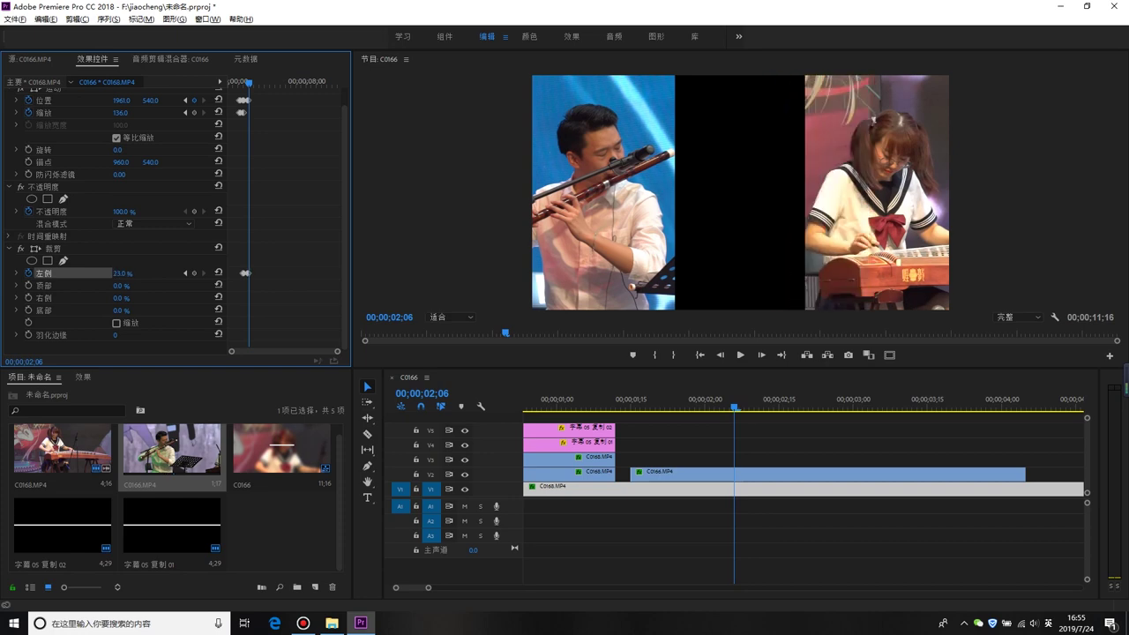
drag(693, 407, 729, 408)
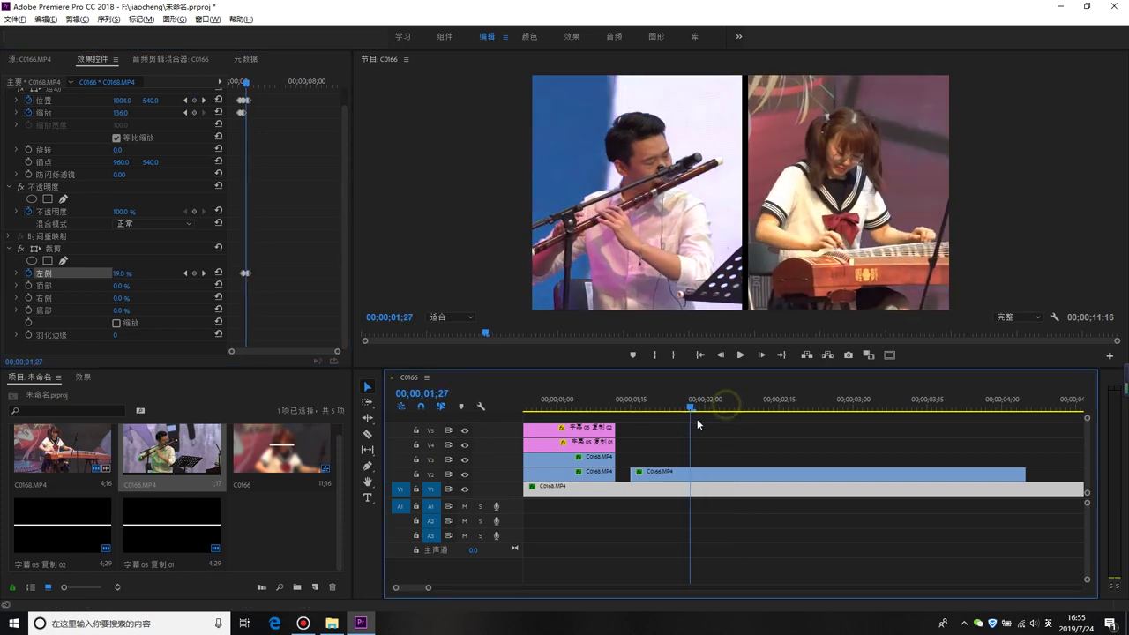
key(Left)
key(Left)
key(Left)
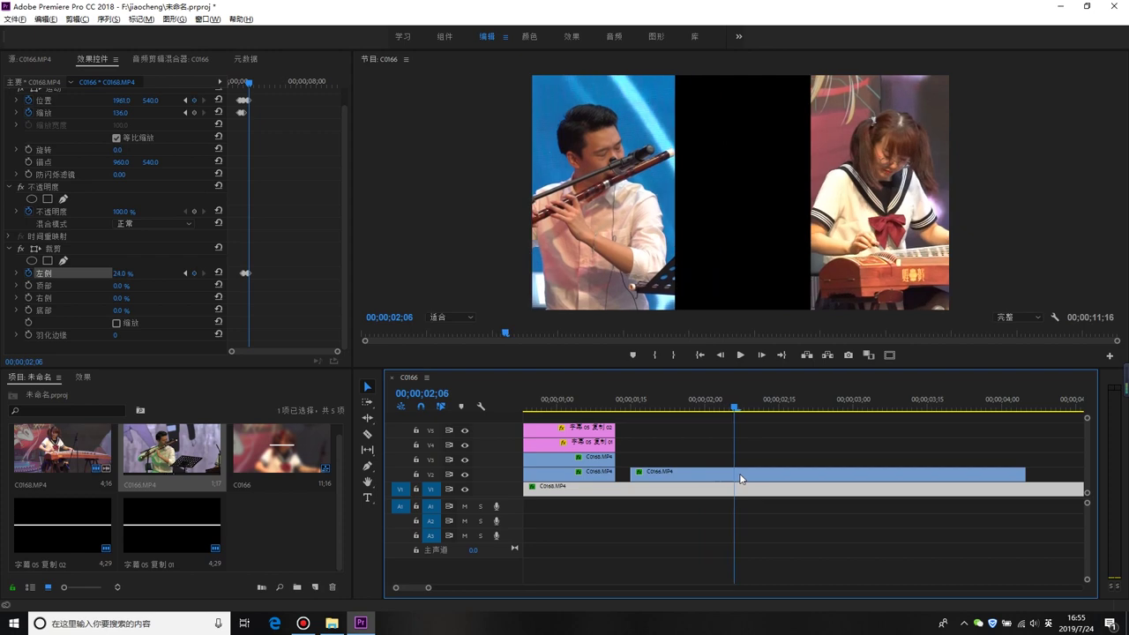
double_click(172, 452)
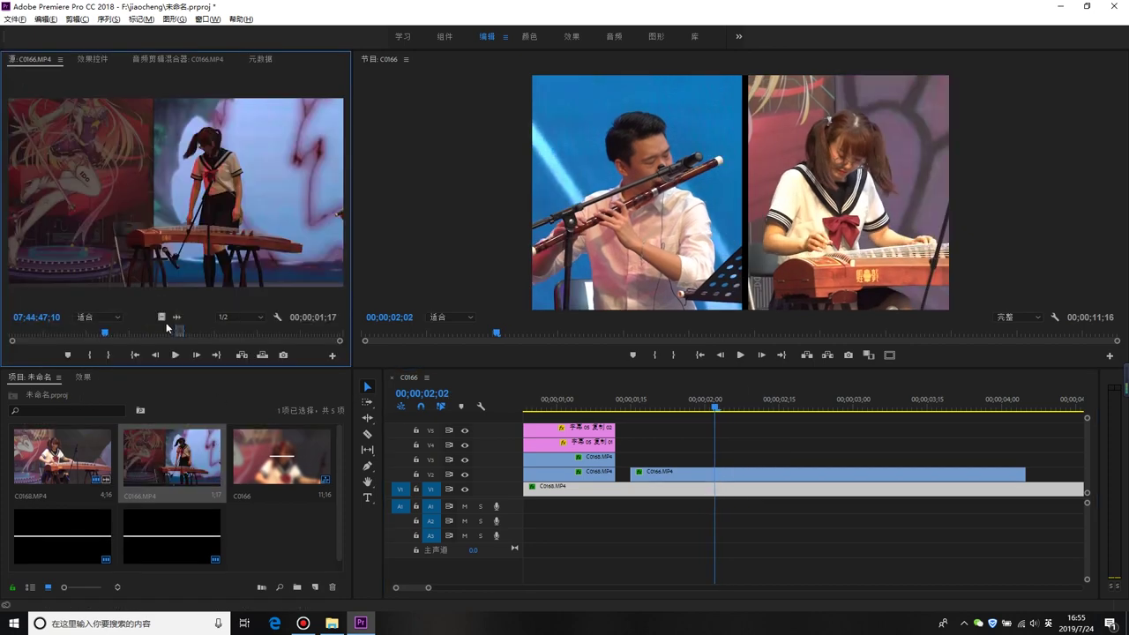
Place the pipa footage on V3 and apply Crop, trimming about 62% off its right side.
drag(164, 317, 763, 455)
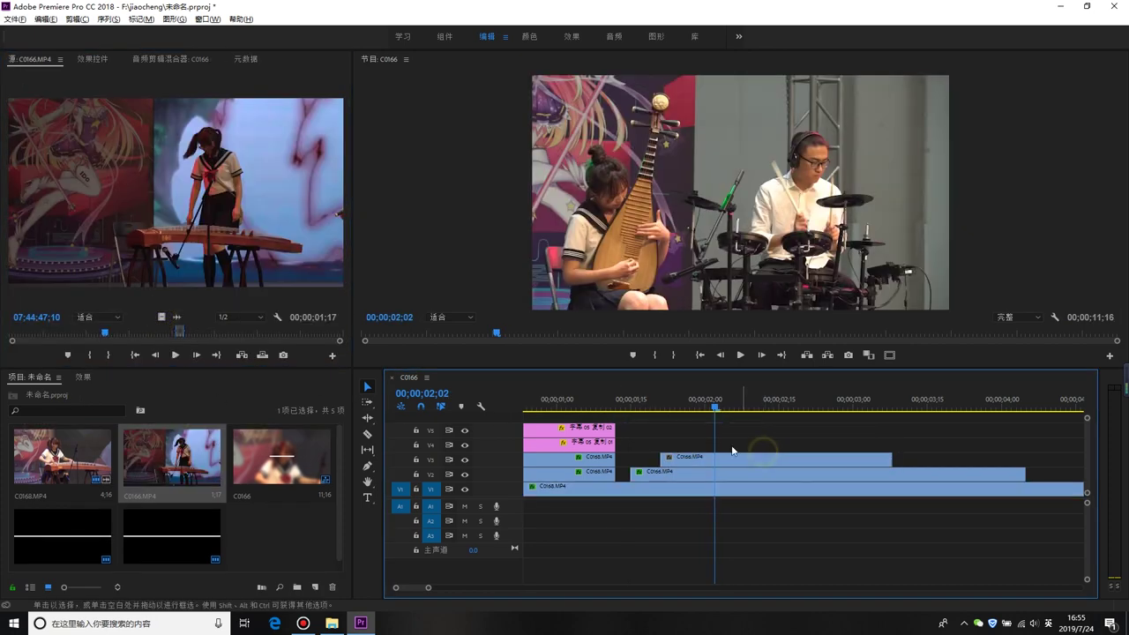
key(equal)
click(738, 459)
click(82, 377)
drag(620, 448, 675, 458)
scroll(262, 251, down, 1)
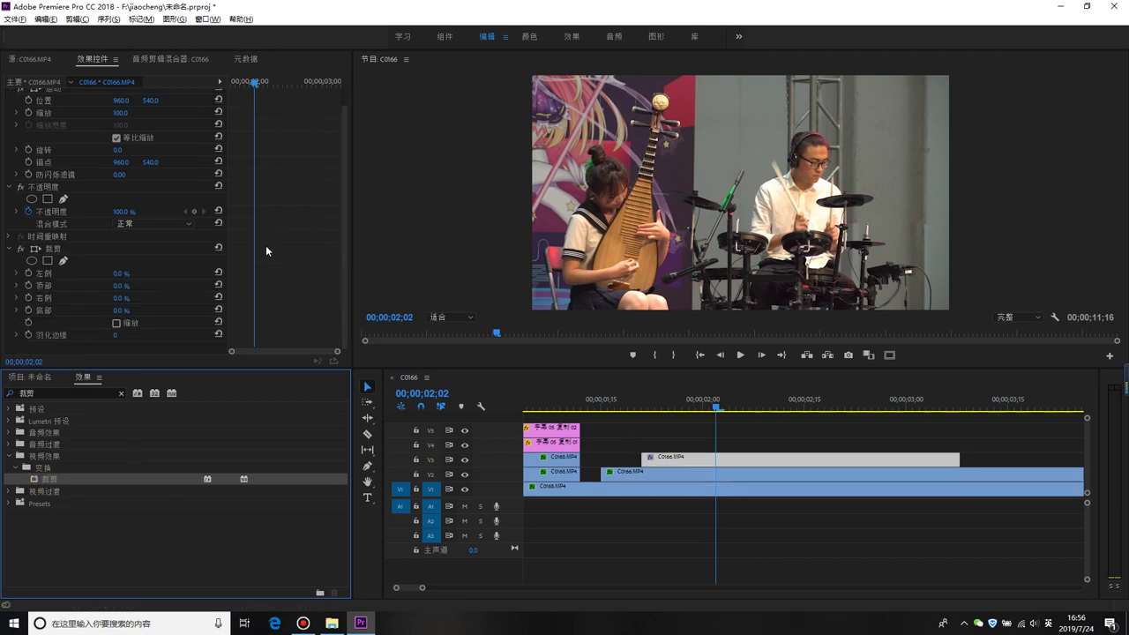
drag(121, 298, 176, 298)
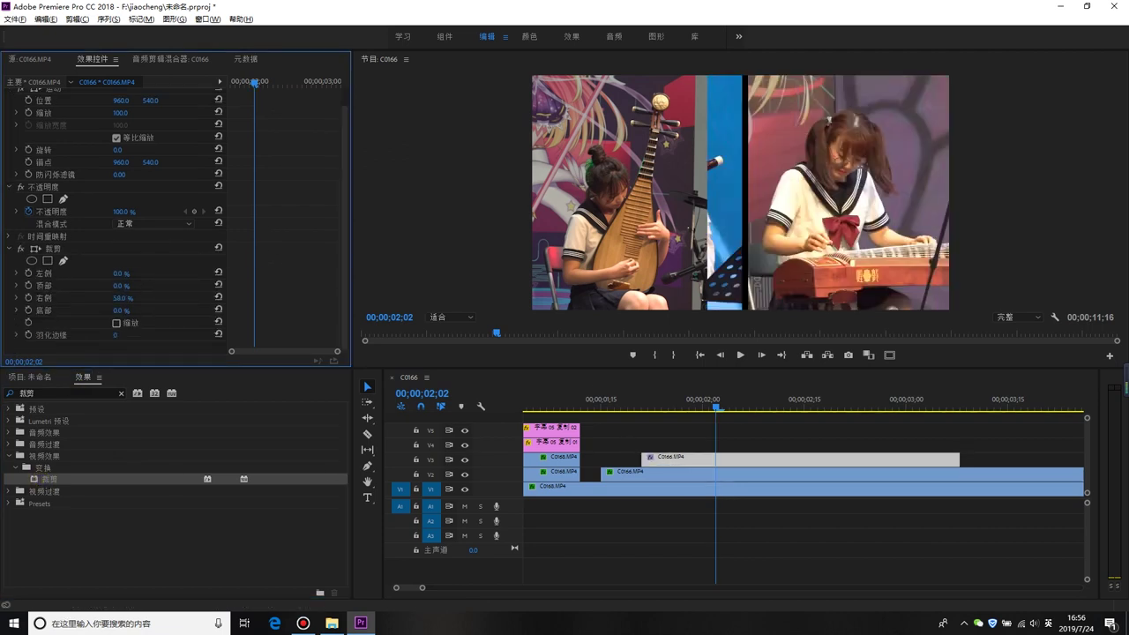
A few frames later, adjust the pipa clip's position and crop about 10% off its left.
click(720, 450)
key(Right)
key(Right)
key(Right)
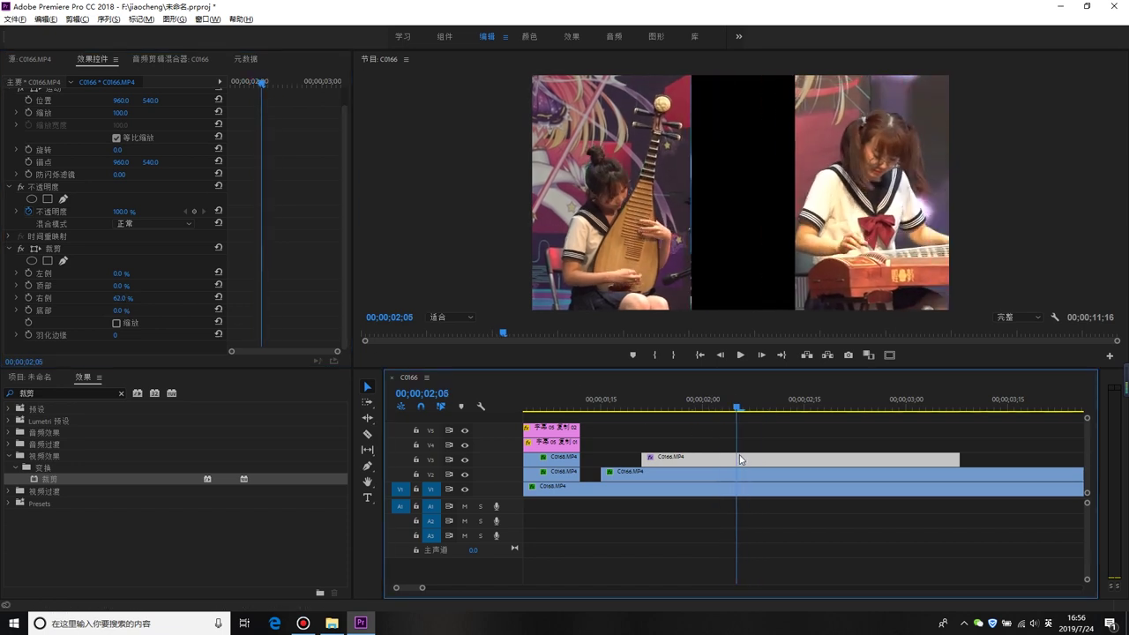
key(Right)
key(Right)
key(Right)
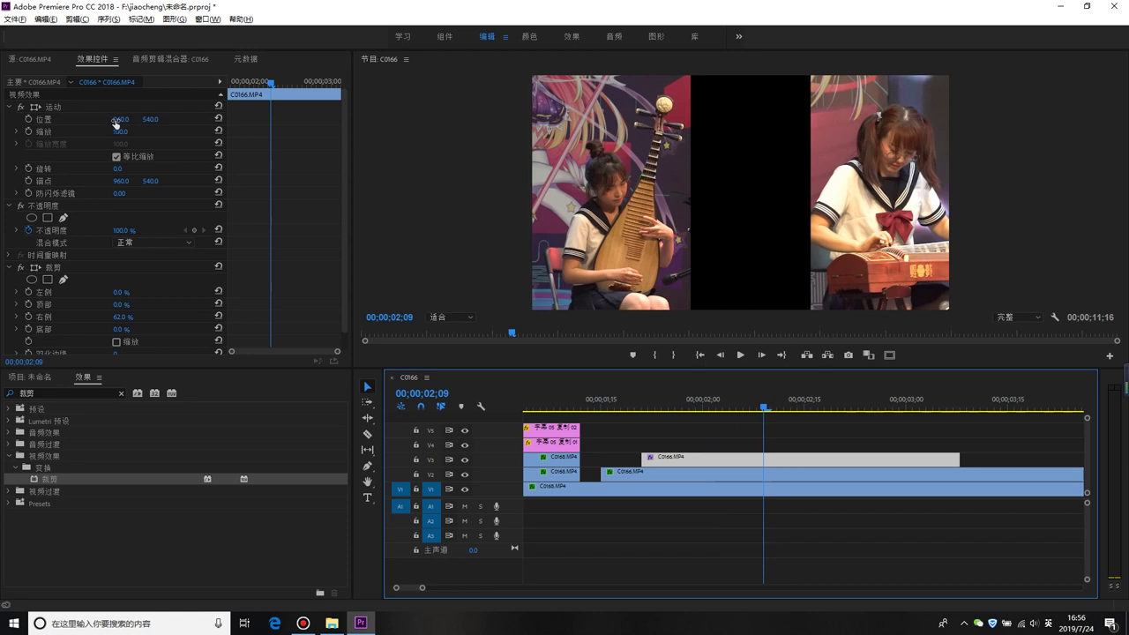
drag(113, 123, 370, 123)
scroll(115, 264, down, 1)
drag(121, 273, 129, 274)
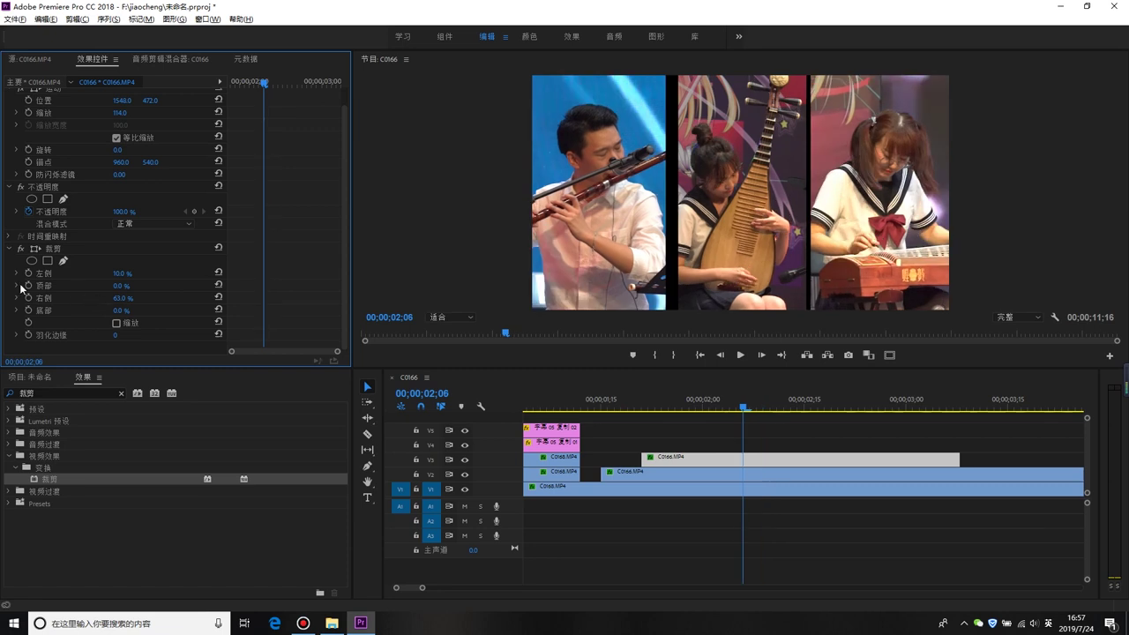
Keyframe the pipa's Crop Left and Right, raising both at 02;02 so the strip starts hidden.
click(26, 299)
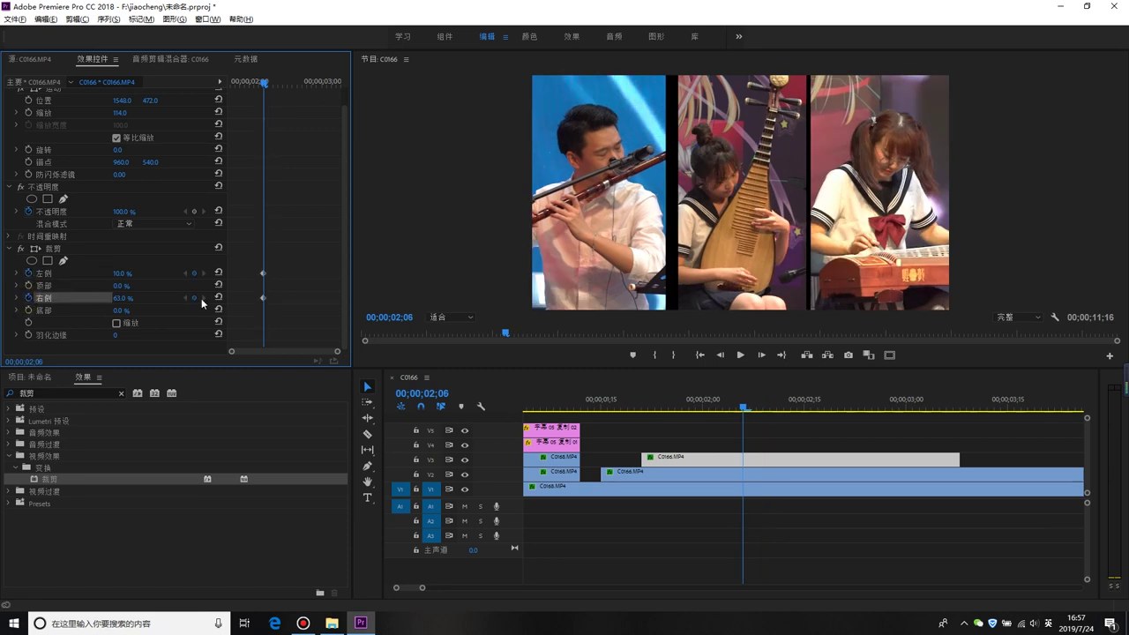
click(106, 248)
drag(678, 179, 675, 179)
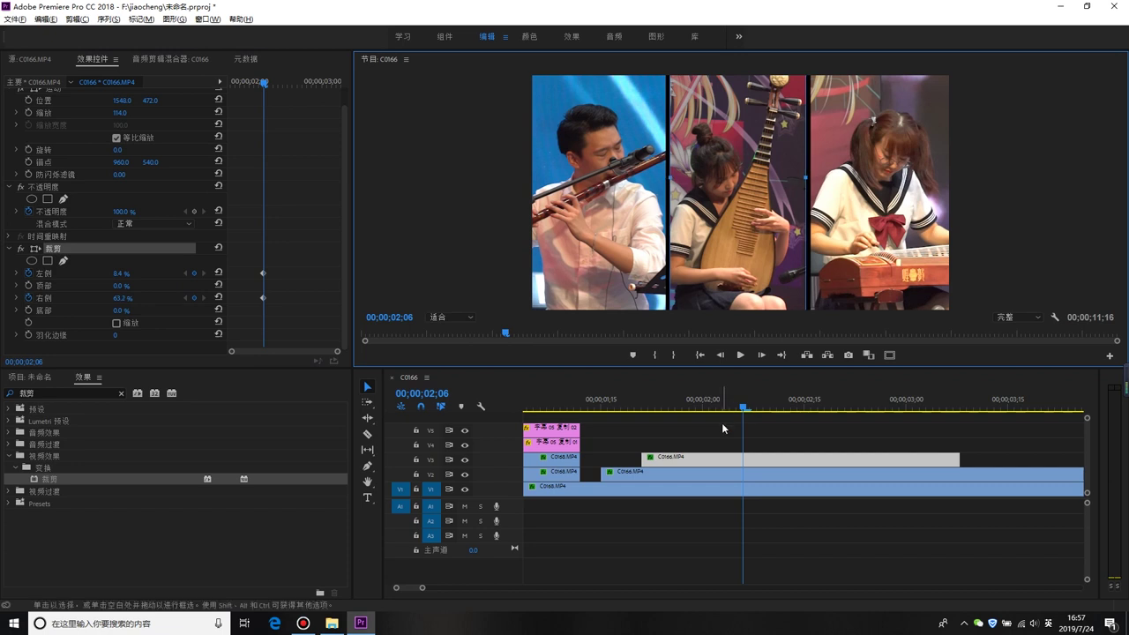
key(Left)
key(Left)
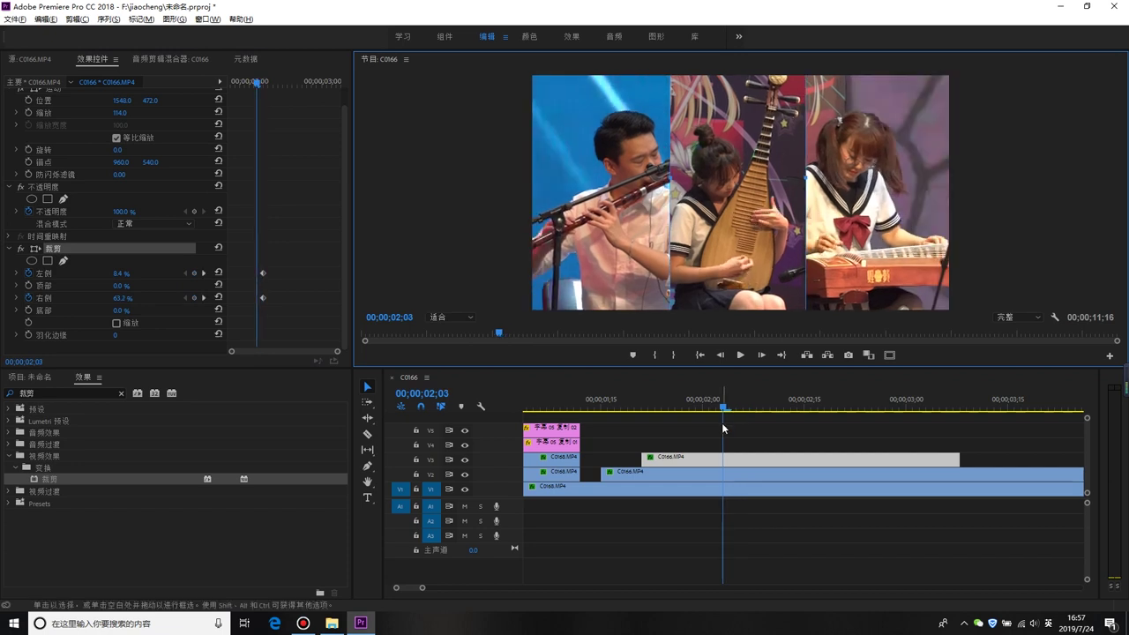
key(Left)
key(Left)
click(121, 274)
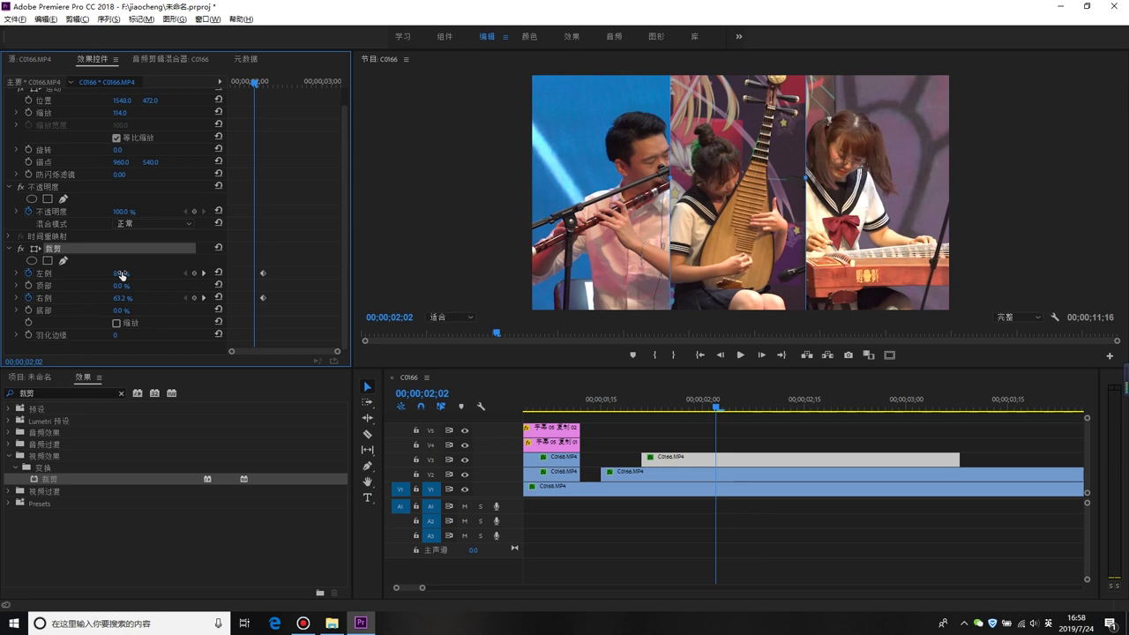
drag(121, 274, 150, 274)
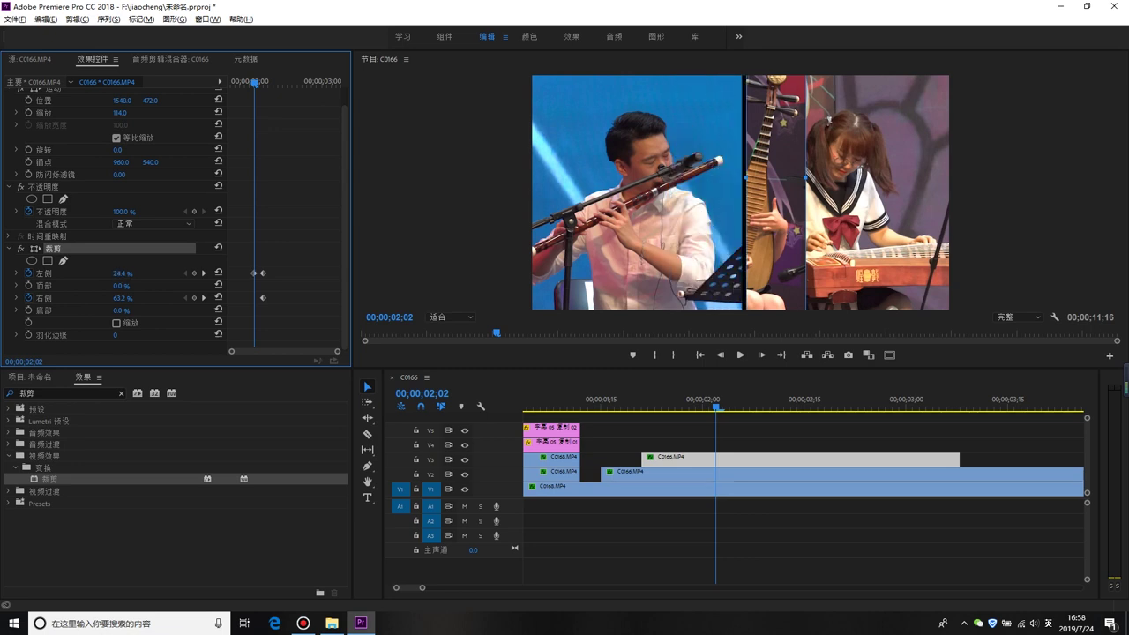
drag(120, 299, 146, 298)
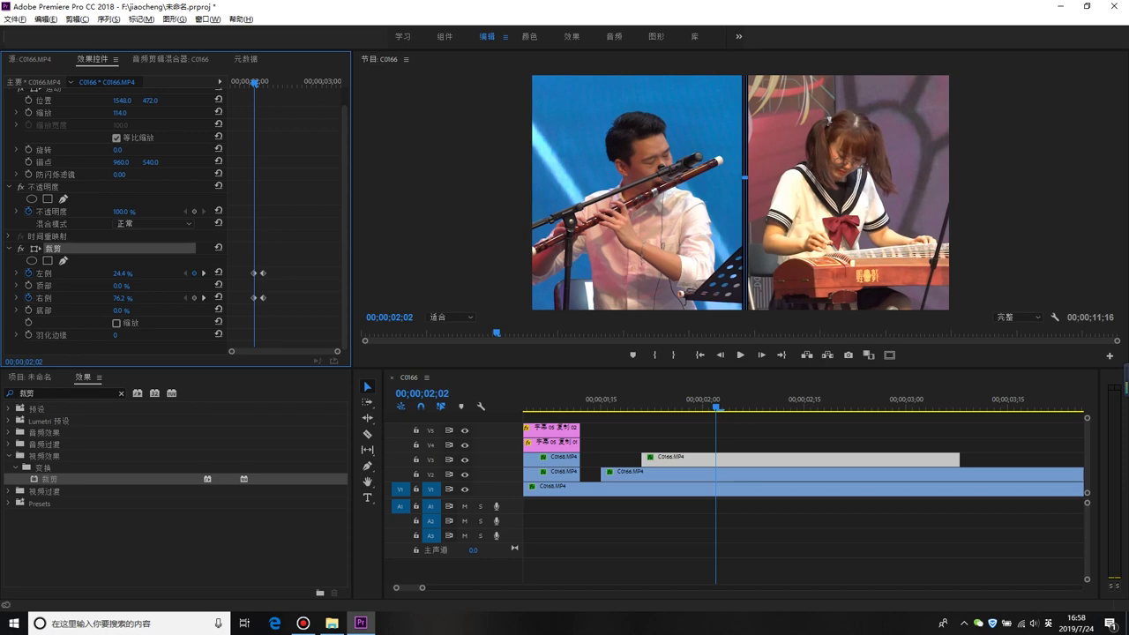
Scrub and play back the three panels opening, then park the playhead at 02;16.
drag(715, 427, 733, 449)
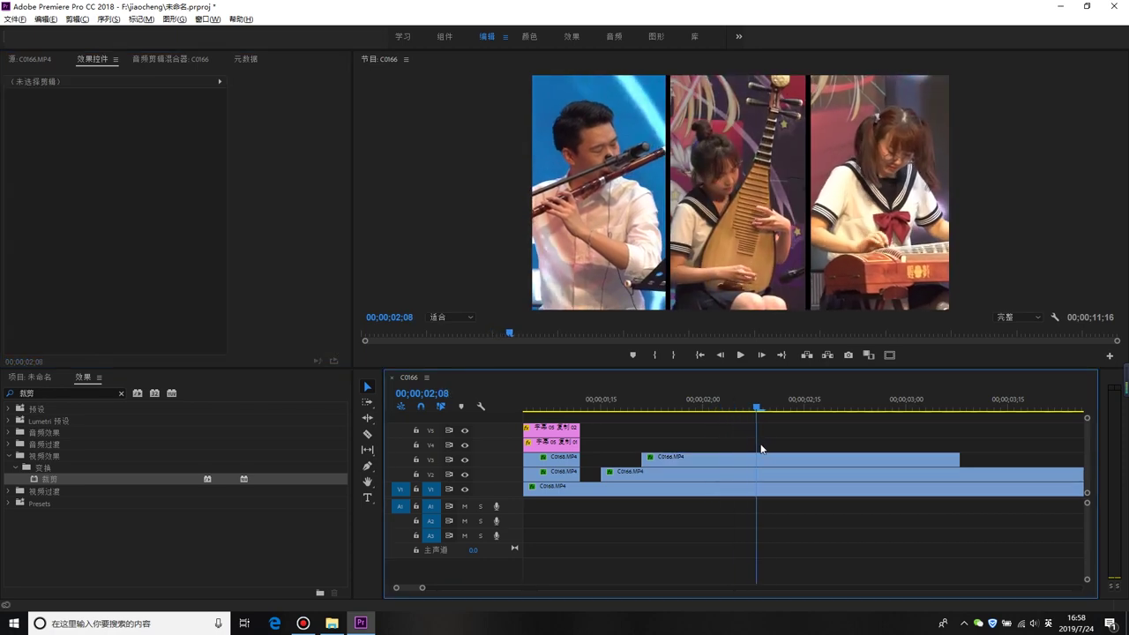
drag(733, 449, 749, 453)
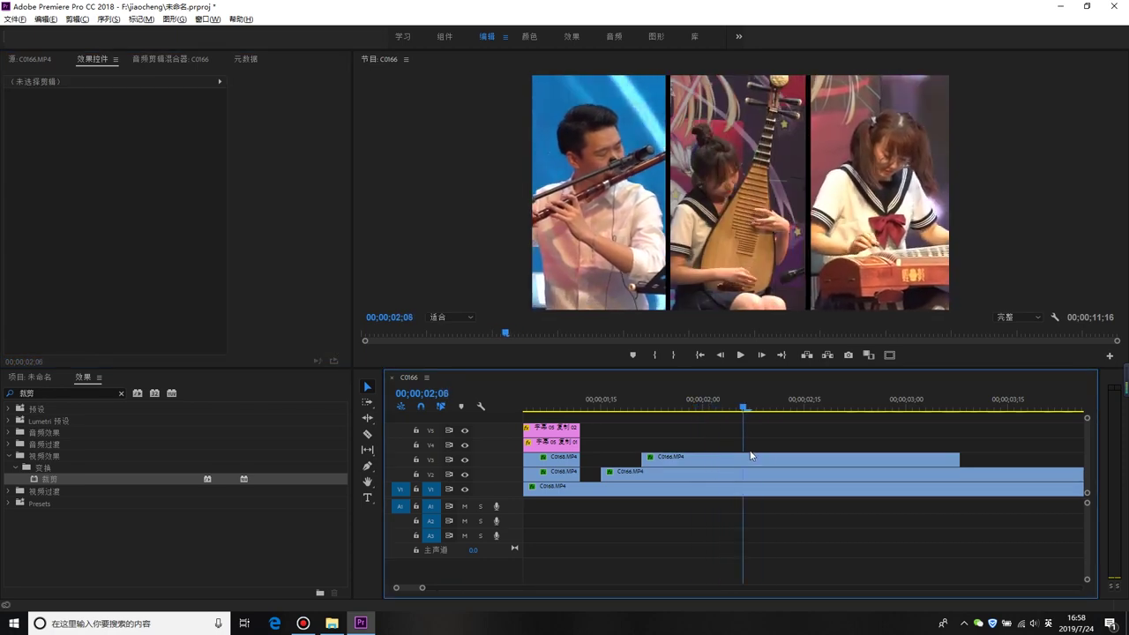
key(space)
key(backslash)
key(space)
key(space)
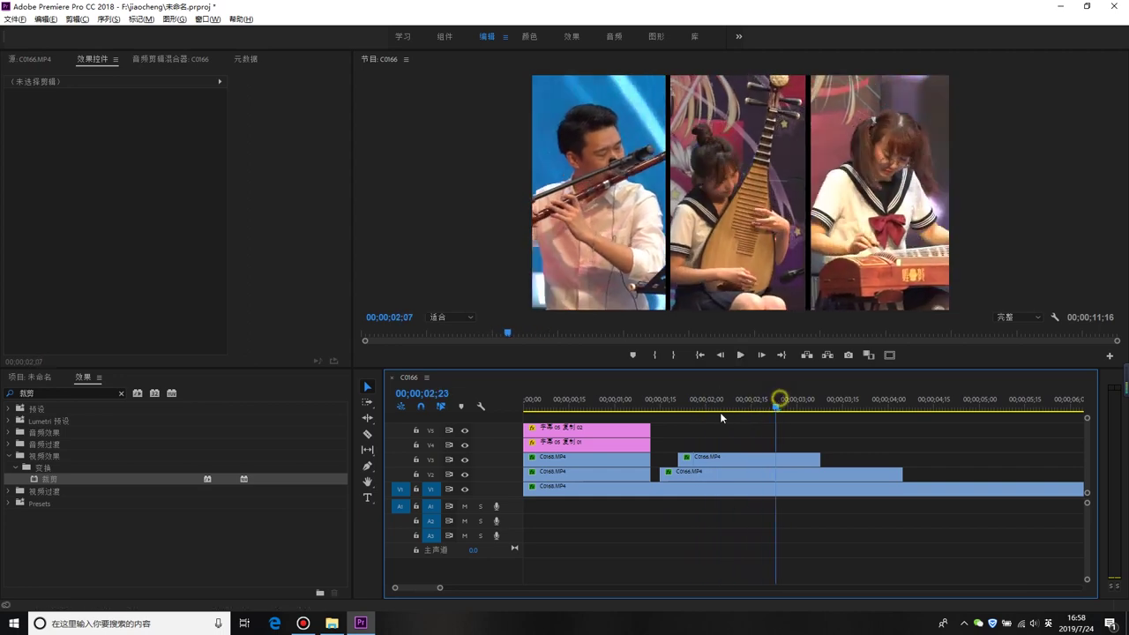
key(space)
key(minus)
key(space)
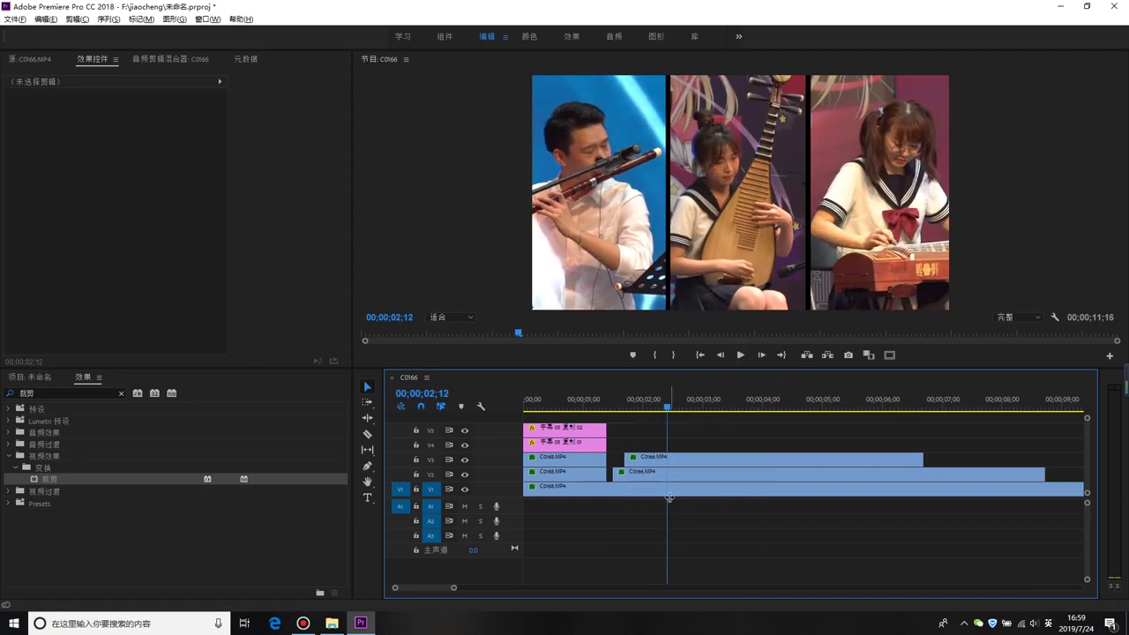
drag(664, 405, 679, 423)
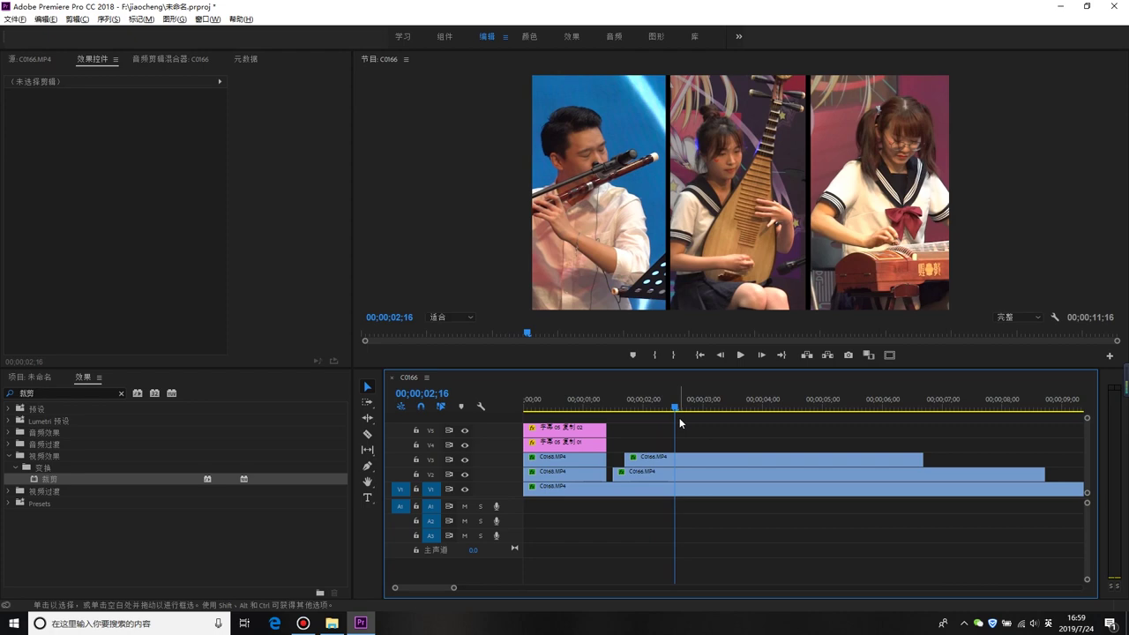
Add C0143 on V4 and C0168 on V5, cropping the band clip 23% top and bottom and lowering it.
drag(282, 527, 716, 450)
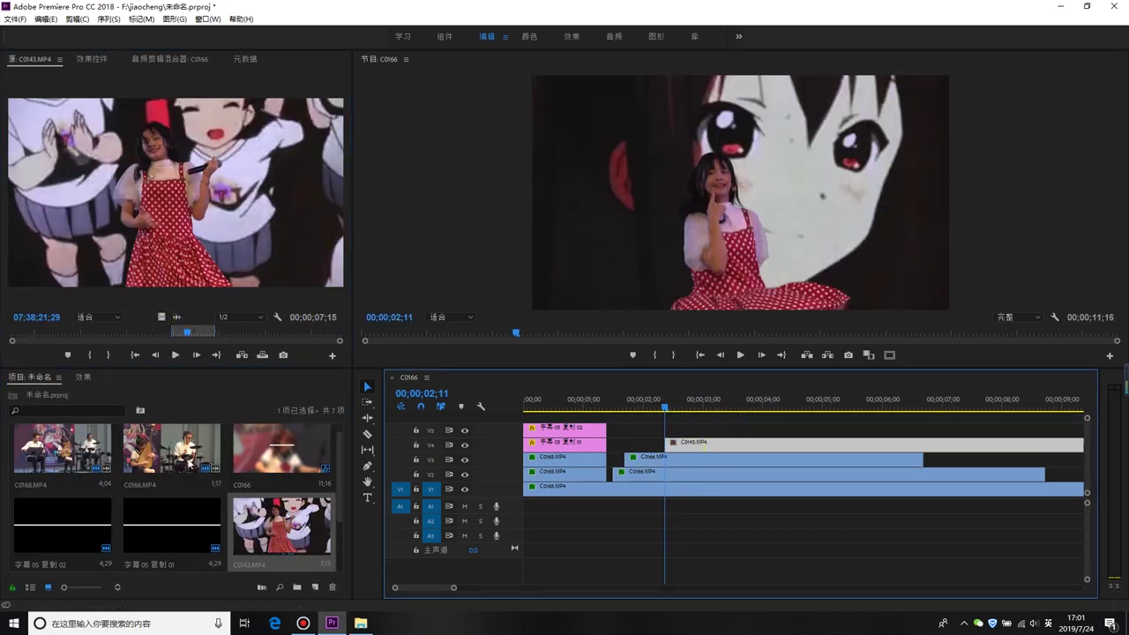
mouse_move(66, 450)
mouse_down()
mouse_move(176, 320)
mouse_move(683, 441)
mouse_move(666, 441)
mouse_up()
click(82, 59)
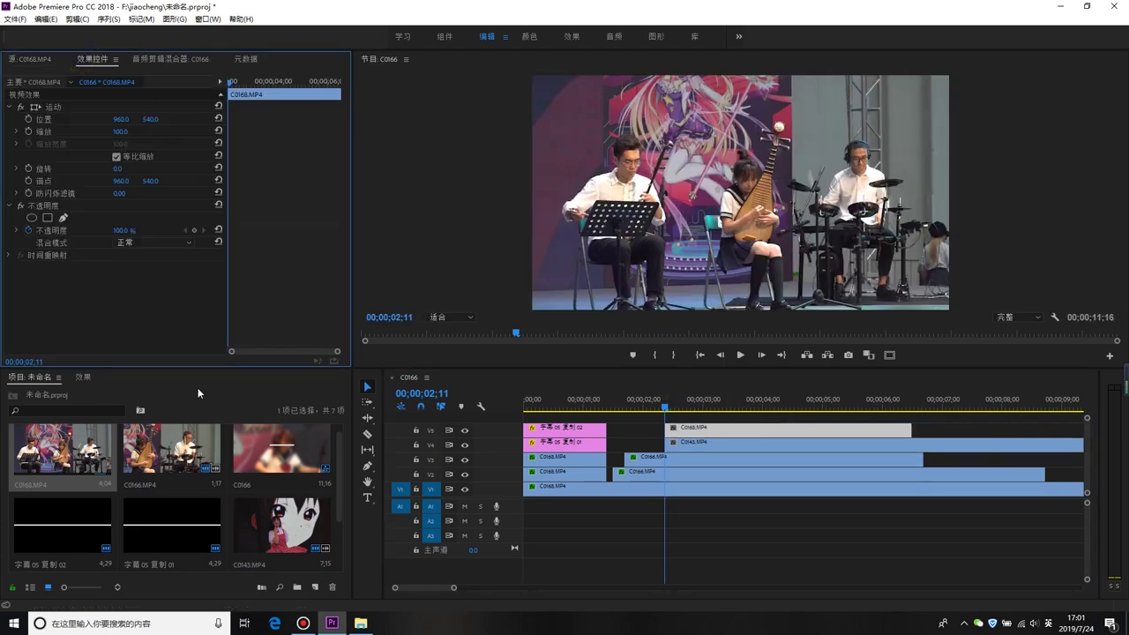
click(82, 377)
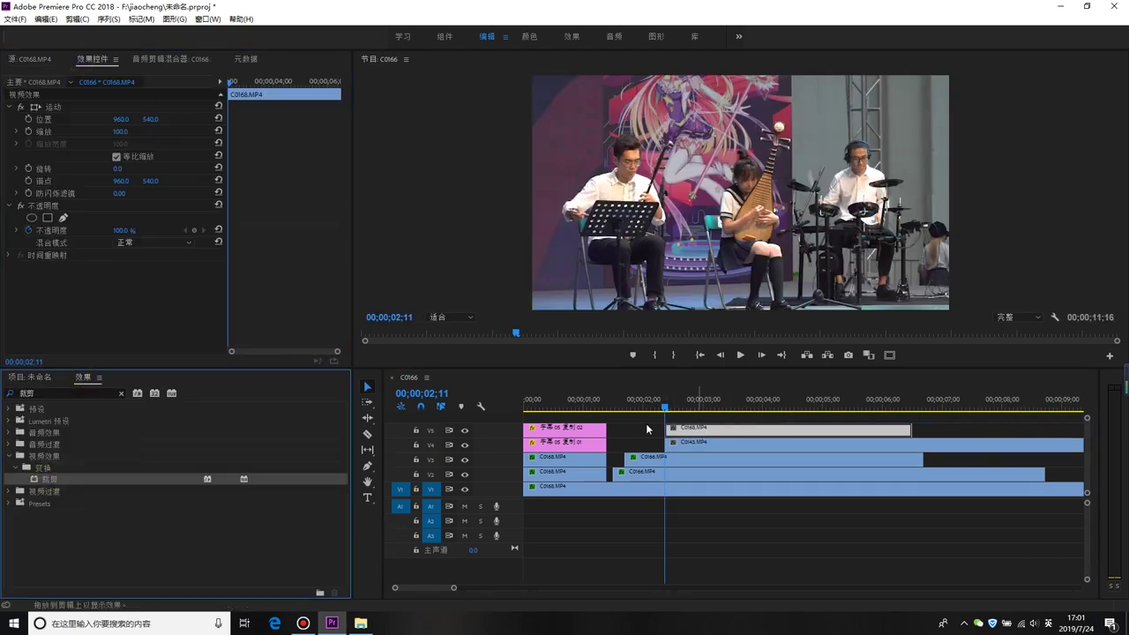
drag(689, 434, 690, 434)
mouse_move(119, 285)
mouse_down()
mouse_move(133, 285)
mouse_move(132, 311)
mouse_up()
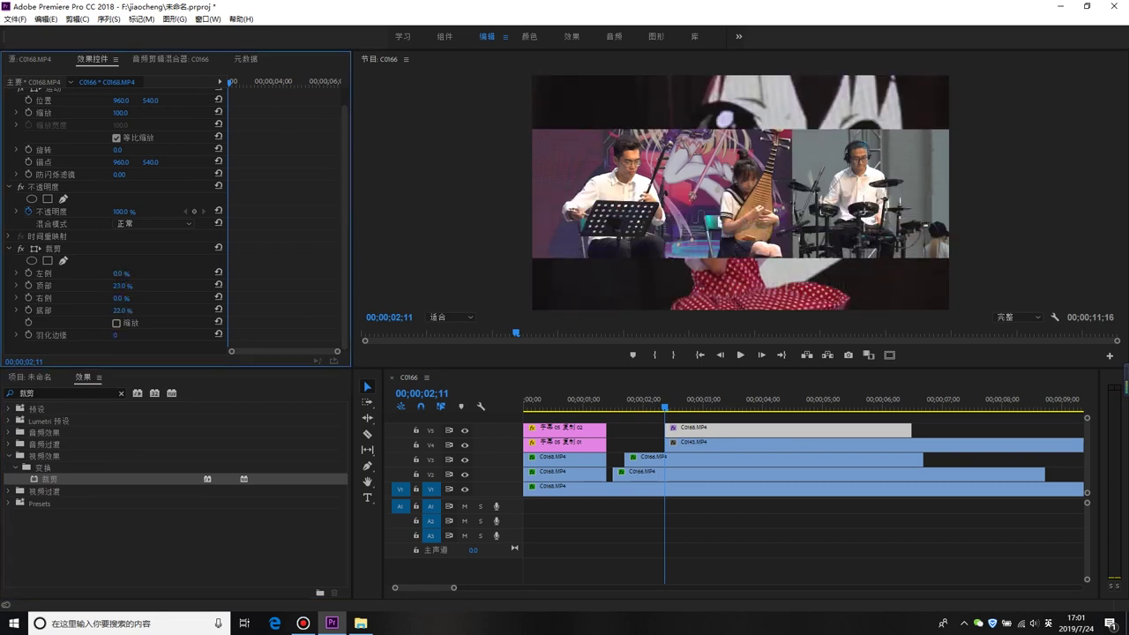
drag(149, 99, 168, 100)
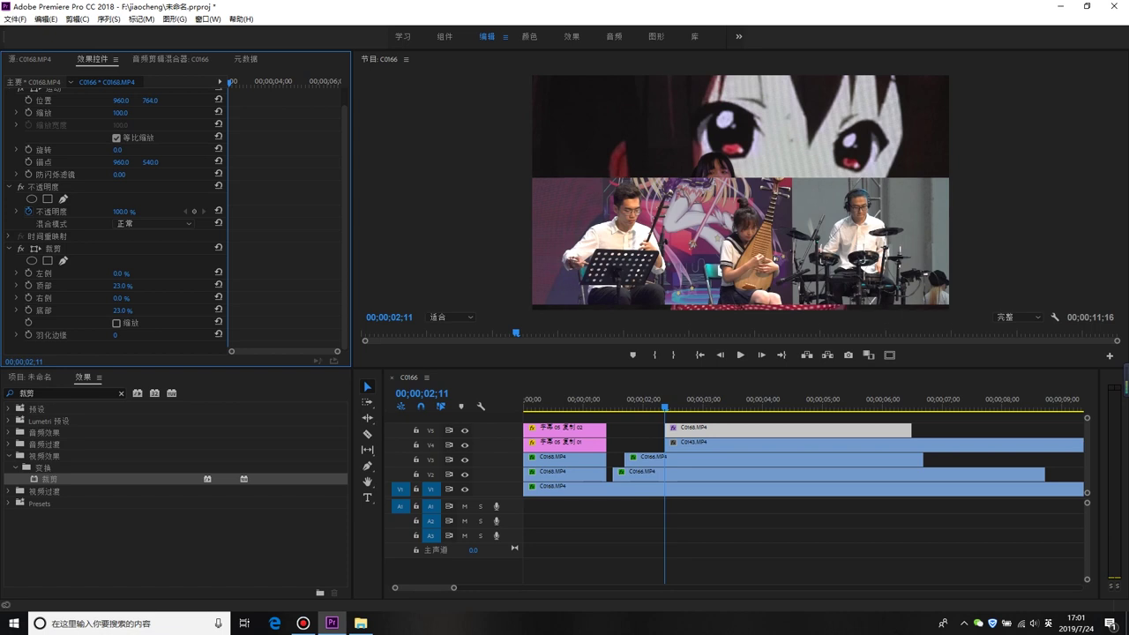
Raise the singer clip to Y 222 and crop 20% off its bottom.
click(705, 443)
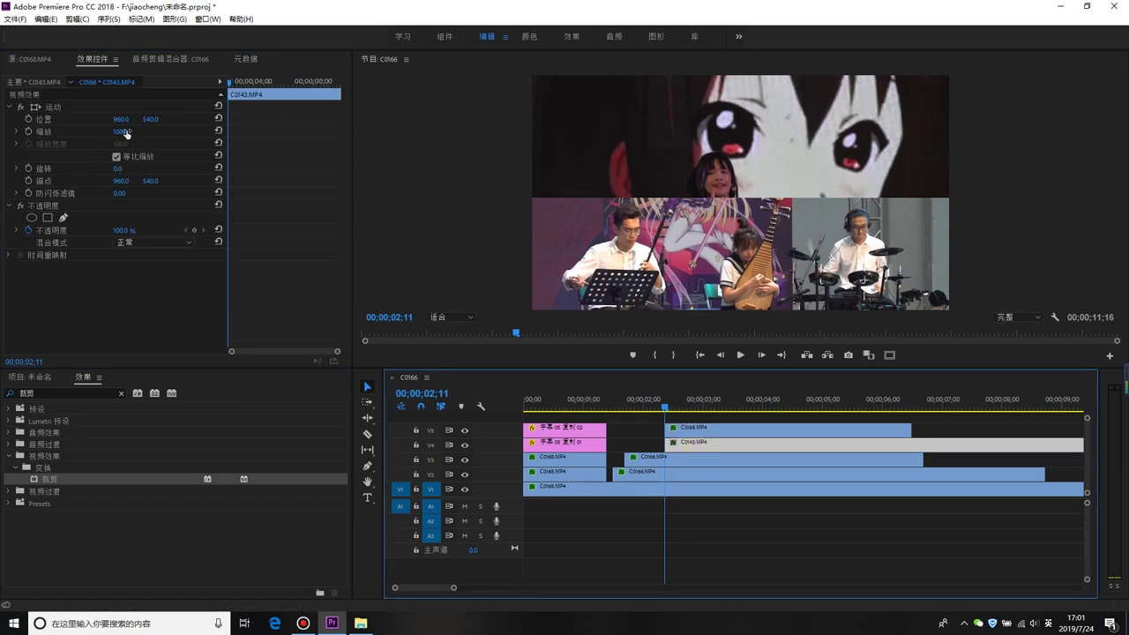
drag(150, 119, 110, 456)
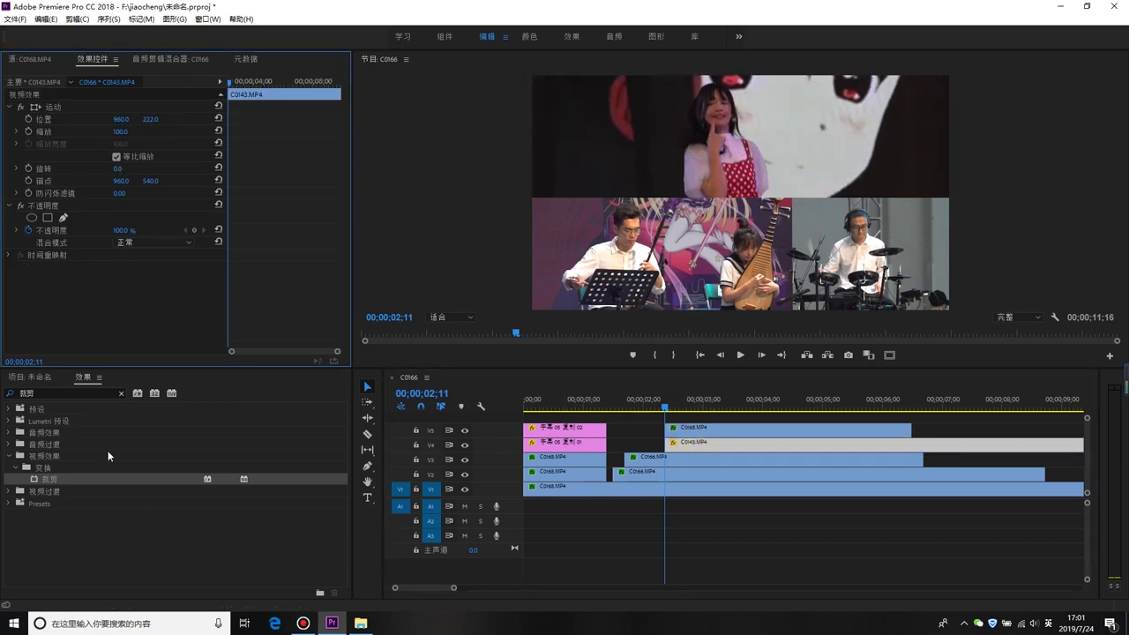
drag(48, 478, 706, 443)
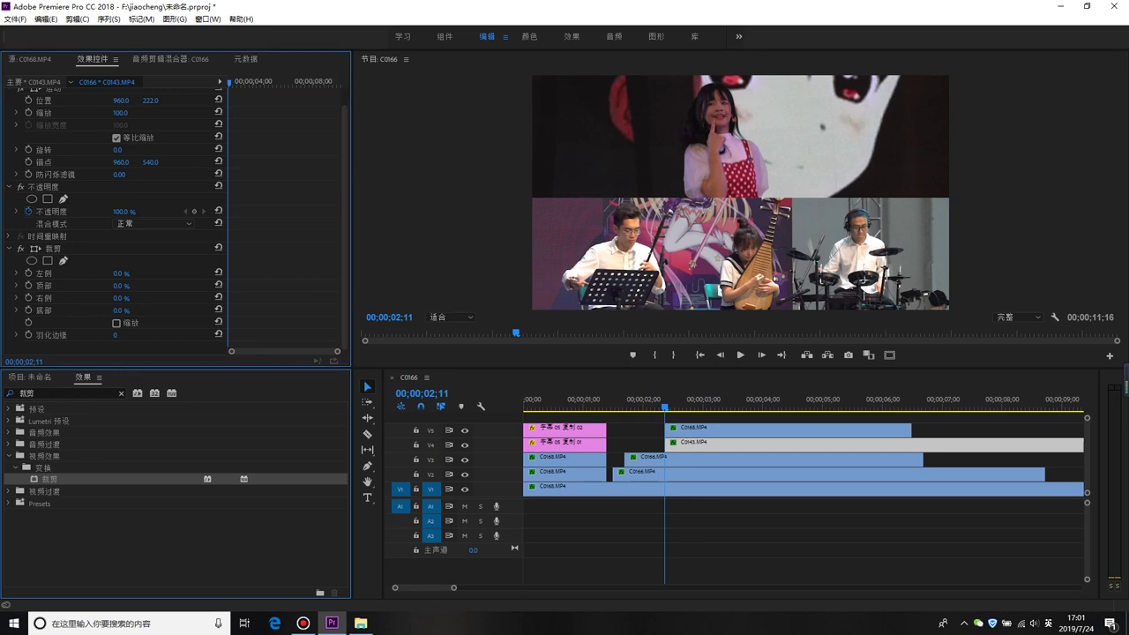
drag(122, 311, 799, 295)
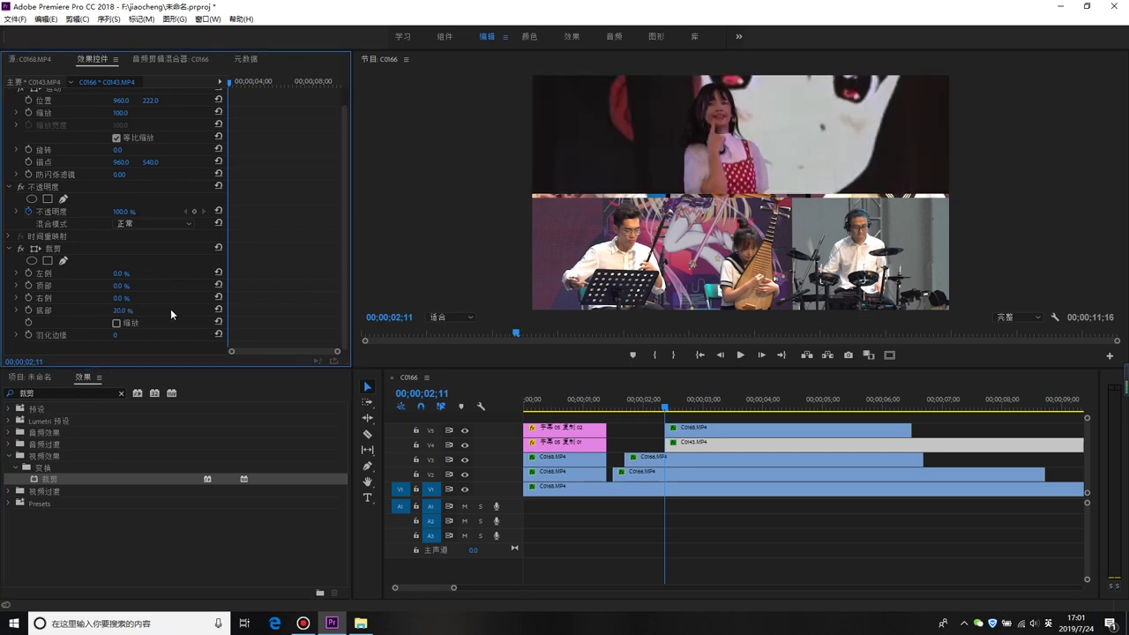
key(=)
click(752, 432)
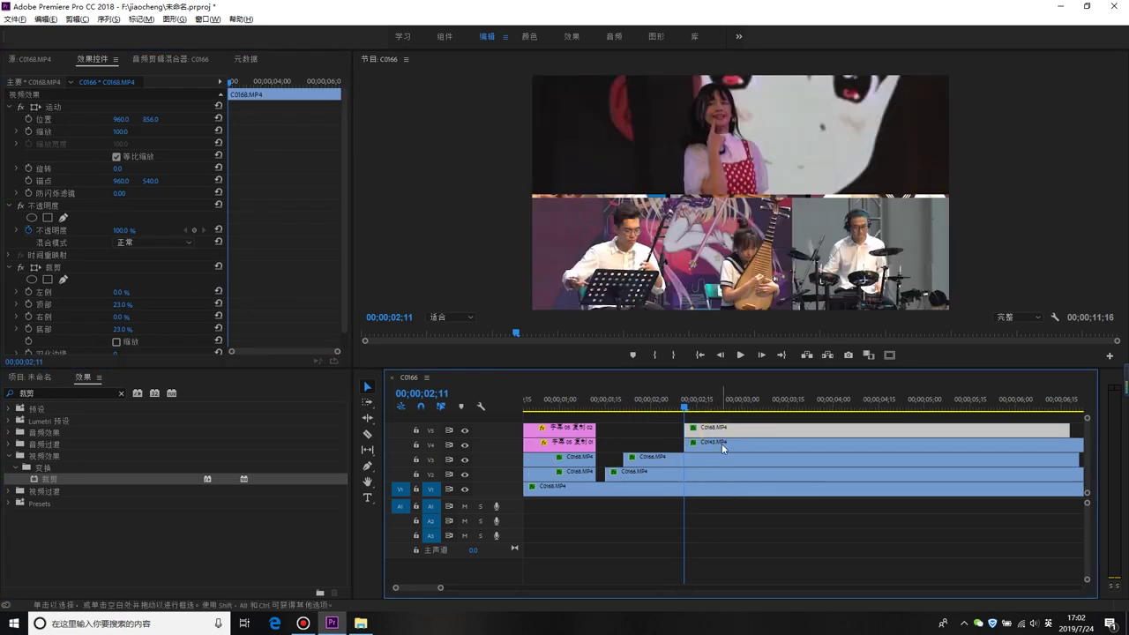
Preview the collage and set a Position keyframe on the band strip C0168.
key(space)
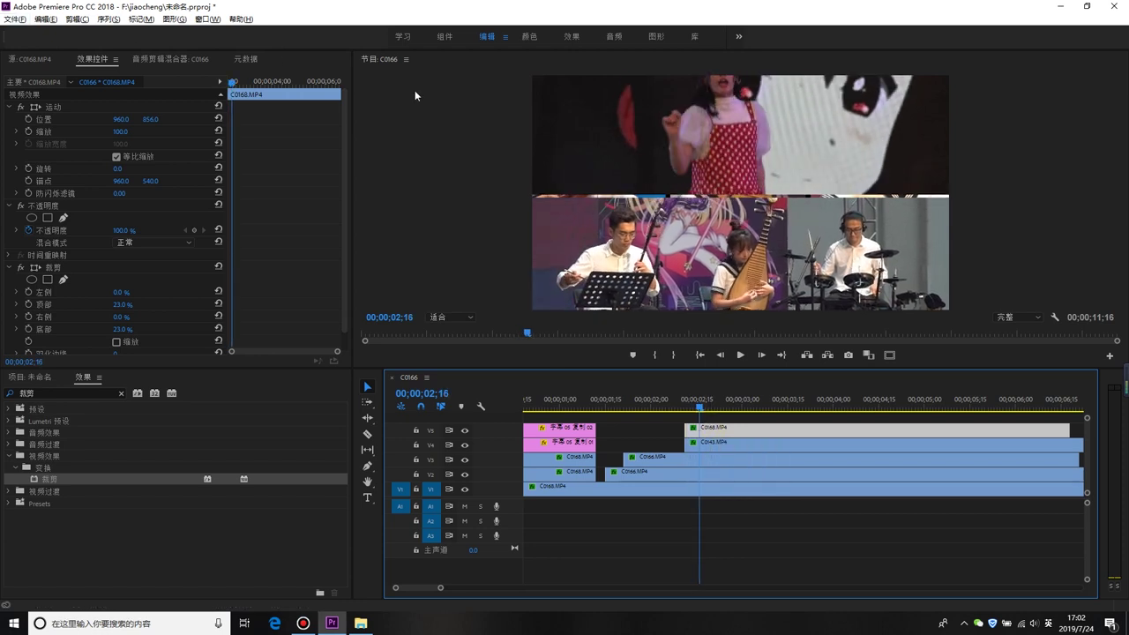
click(28, 119)
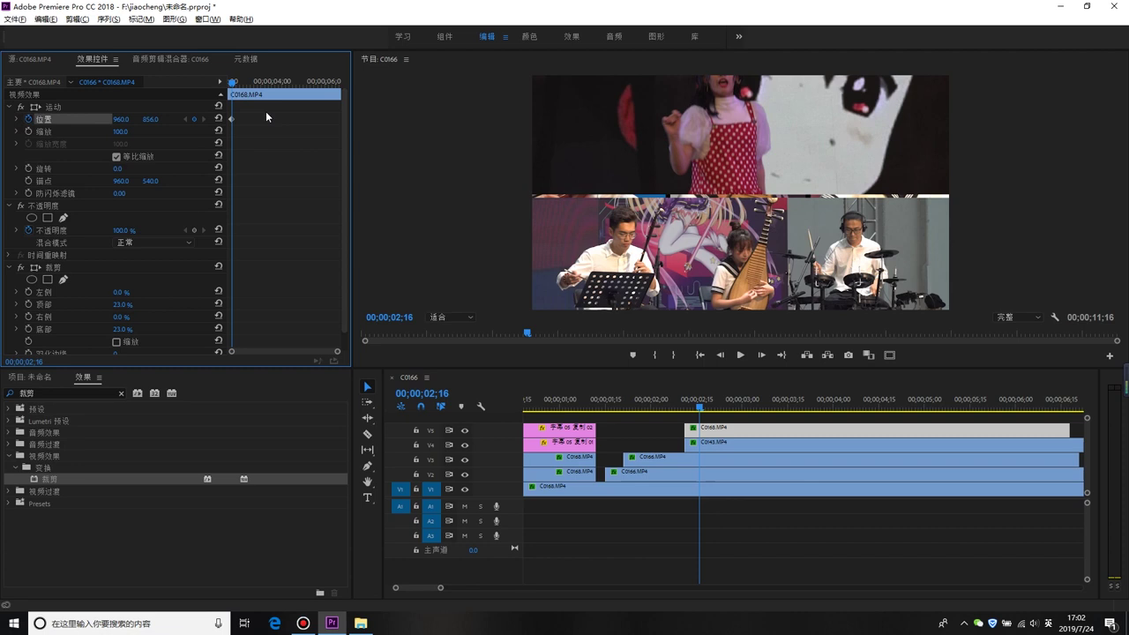
drag(232, 82, 133, 131)
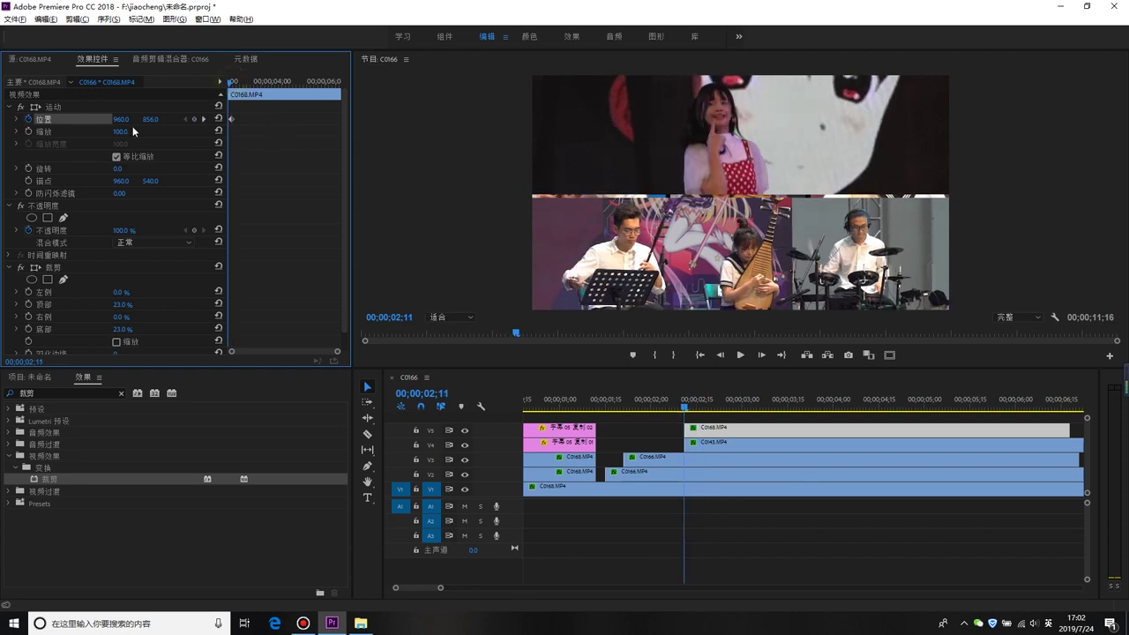
Keyframe the singer clip to slide in from X 2882 at 02;11 to 960 at 02;16.
click(711, 443)
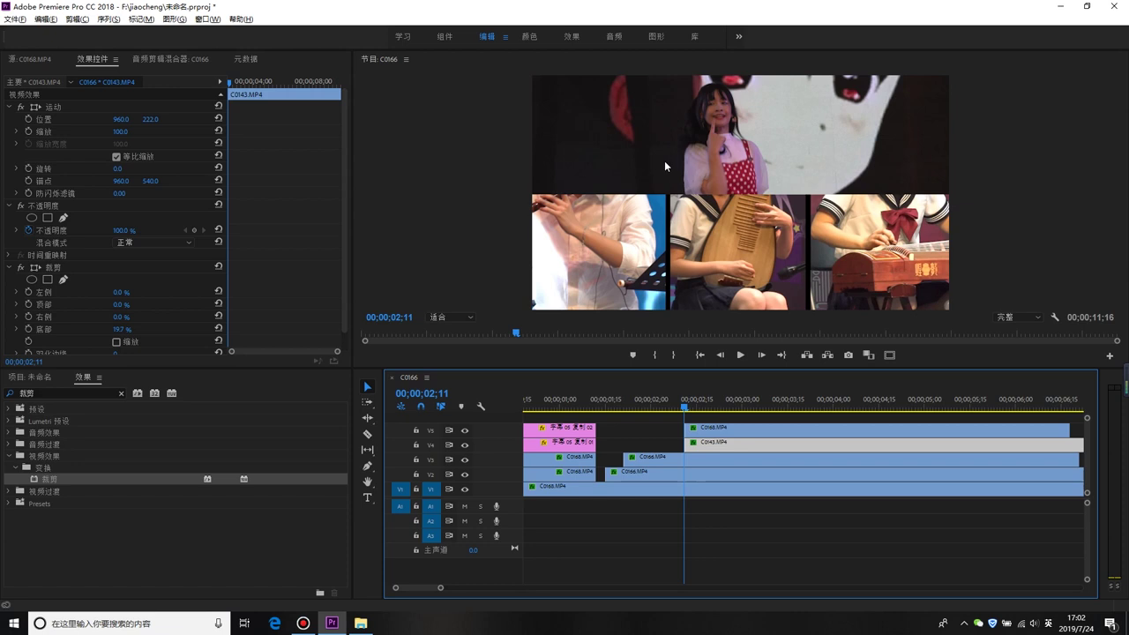
key(shift+Right)
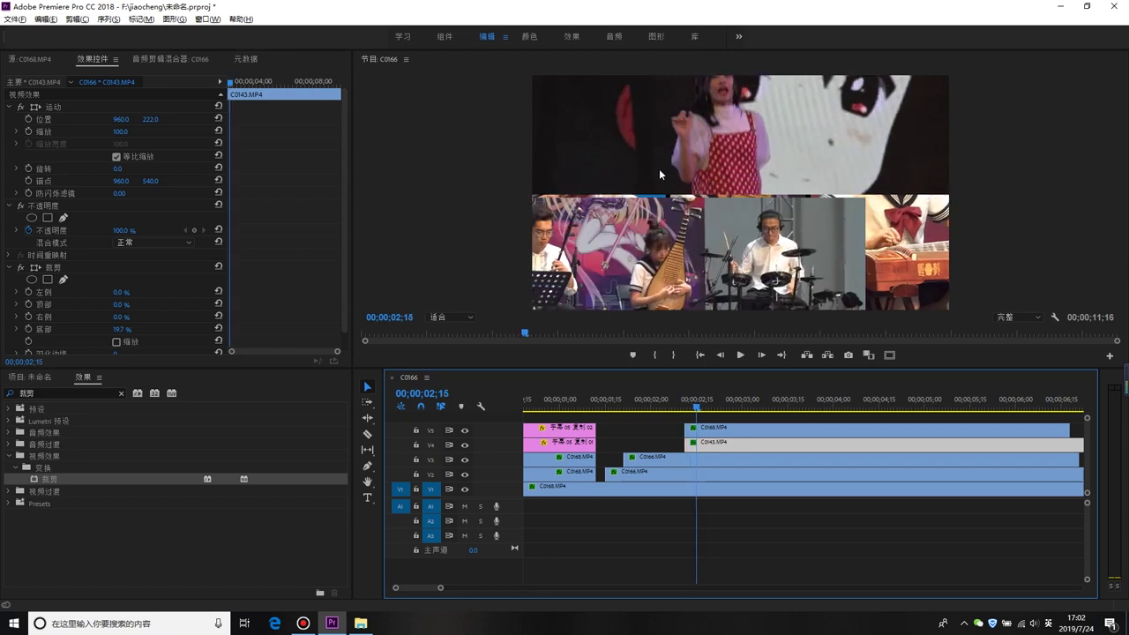
click(29, 119)
key(shift+Left)
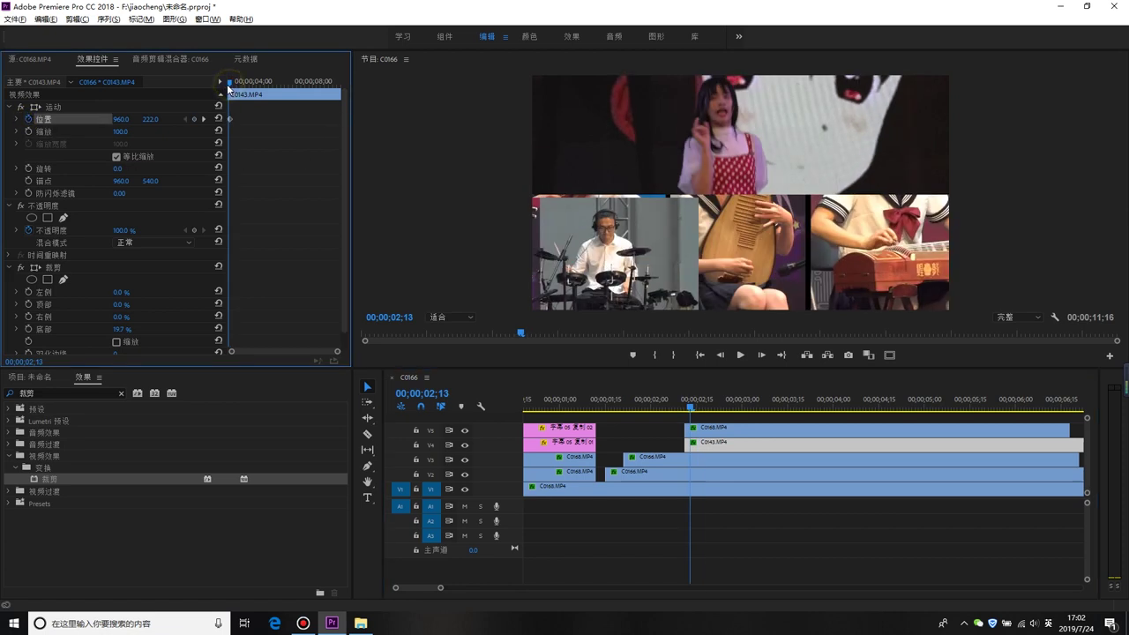
drag(120, 119, 264, 120)
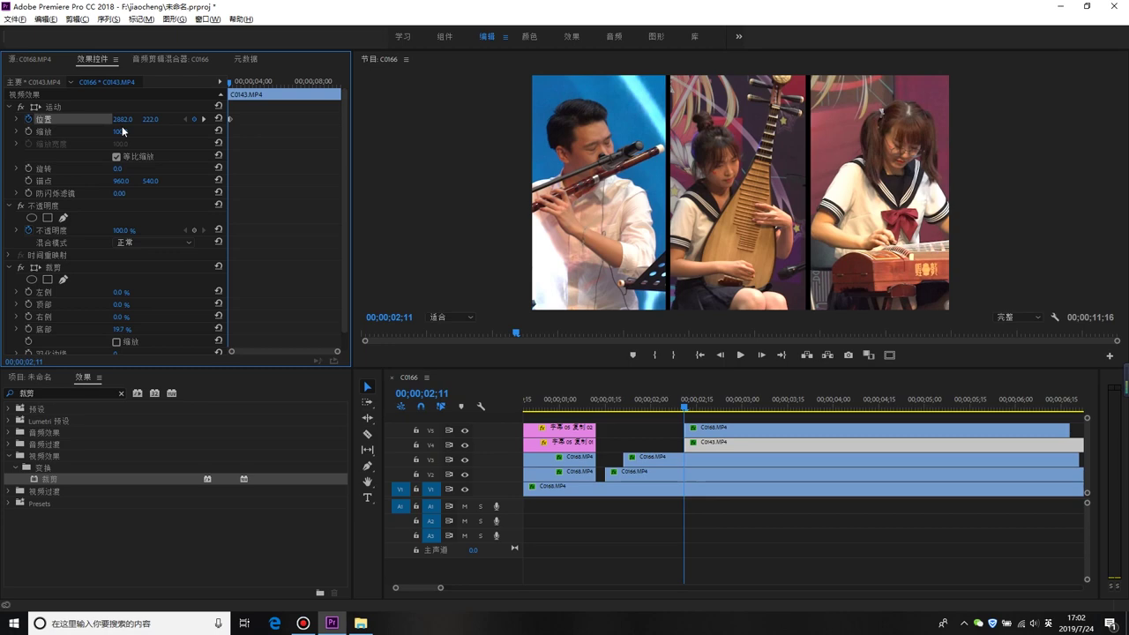
scroll(755, 423, down, 5)
mouse_move(656, 404)
mouse_down()
mouse_move(620, 407)
mouse_move(642, 412)
mouse_up()
scroll(719, 521, up, 3)
click(718, 520)
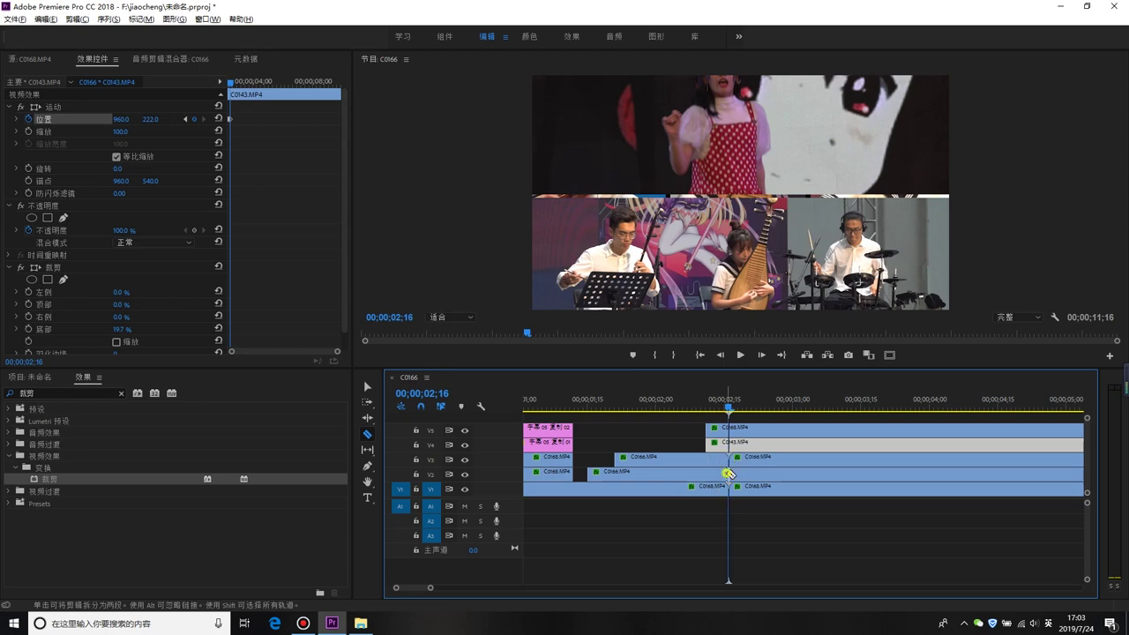
Cut V1–V3 at the 02;16 playhead and delete their trailing parts.
key(v)
drag(789, 514, 741, 454)
key(Delete)
Play the intro from the start to review the split-screen-to-collage transition.
key(backslash)
key(Home)
key(space)
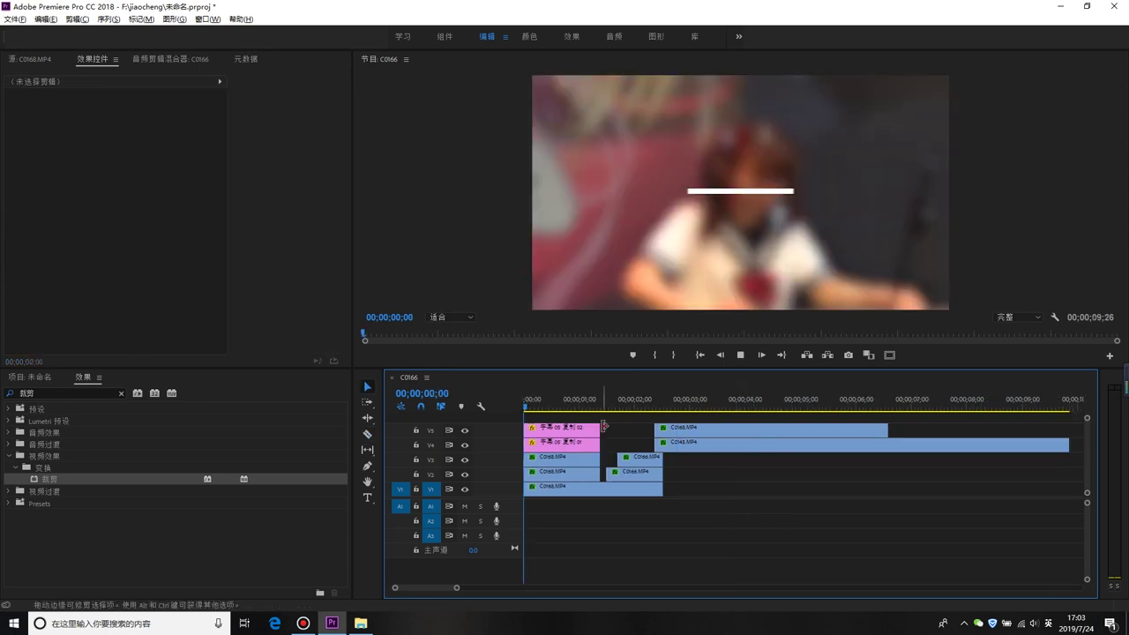
key(Home)
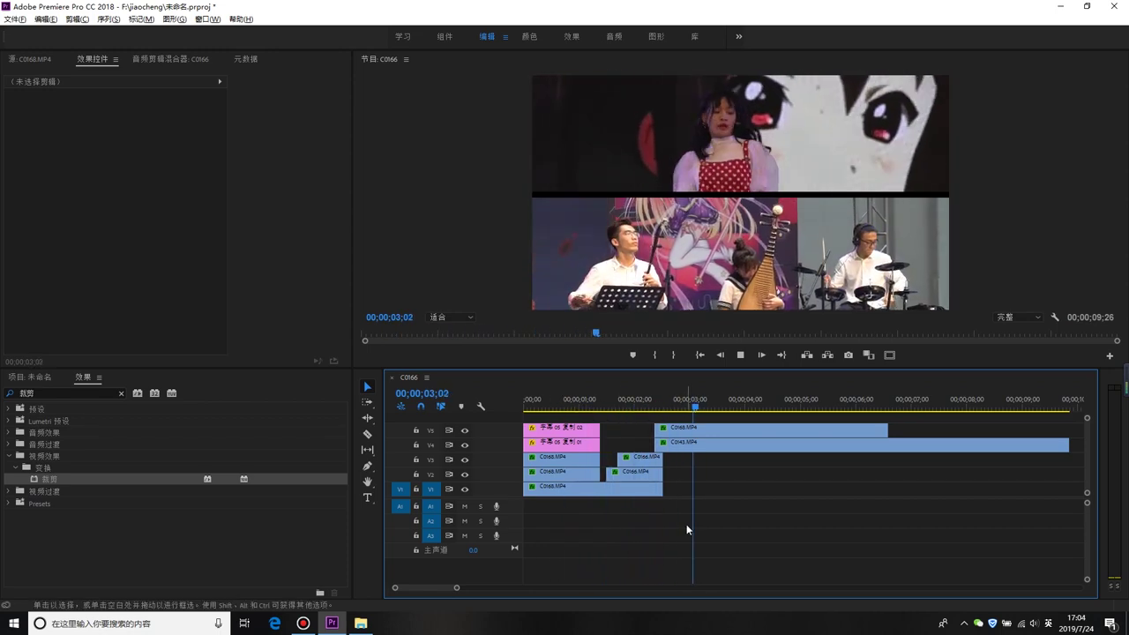
drag(678, 405, 675, 405)
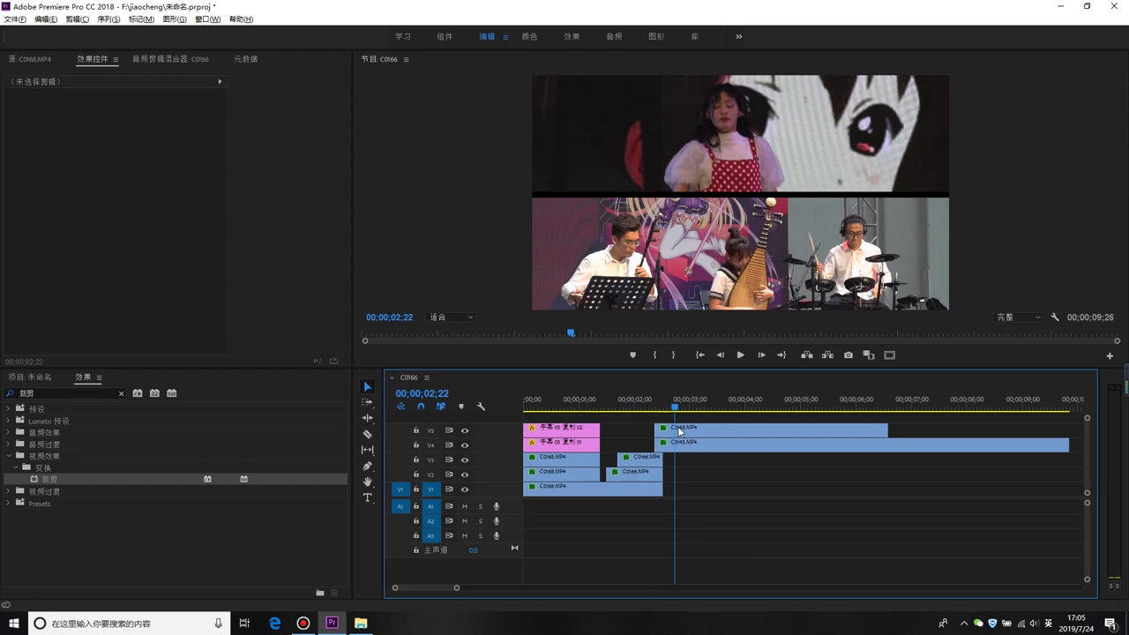
click(621, 495)
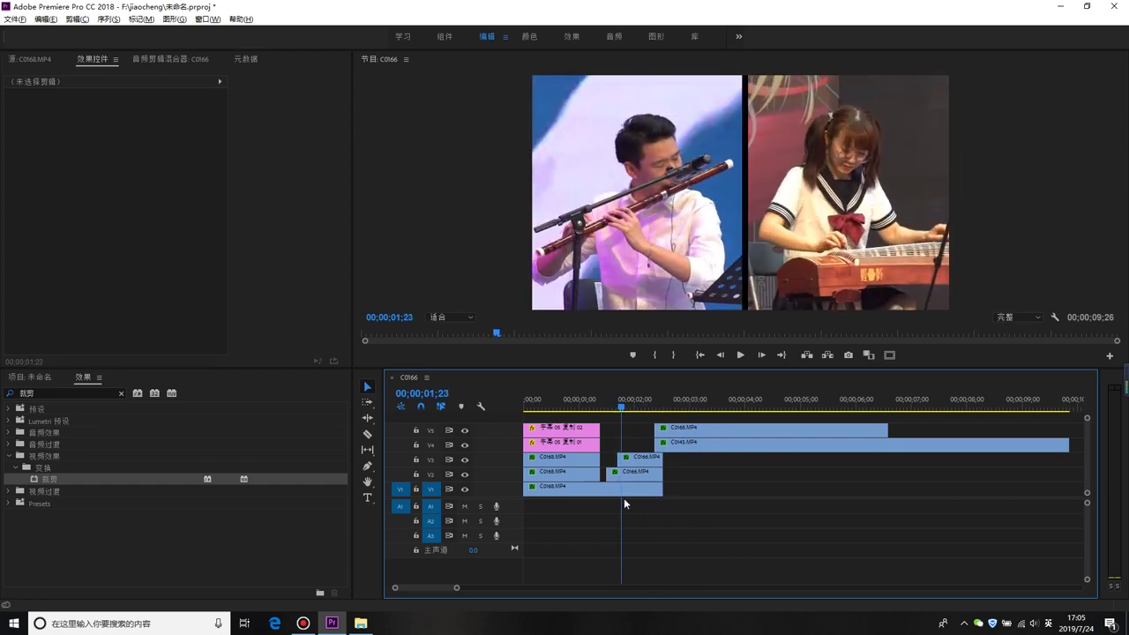
drag(623, 497, 684, 517)
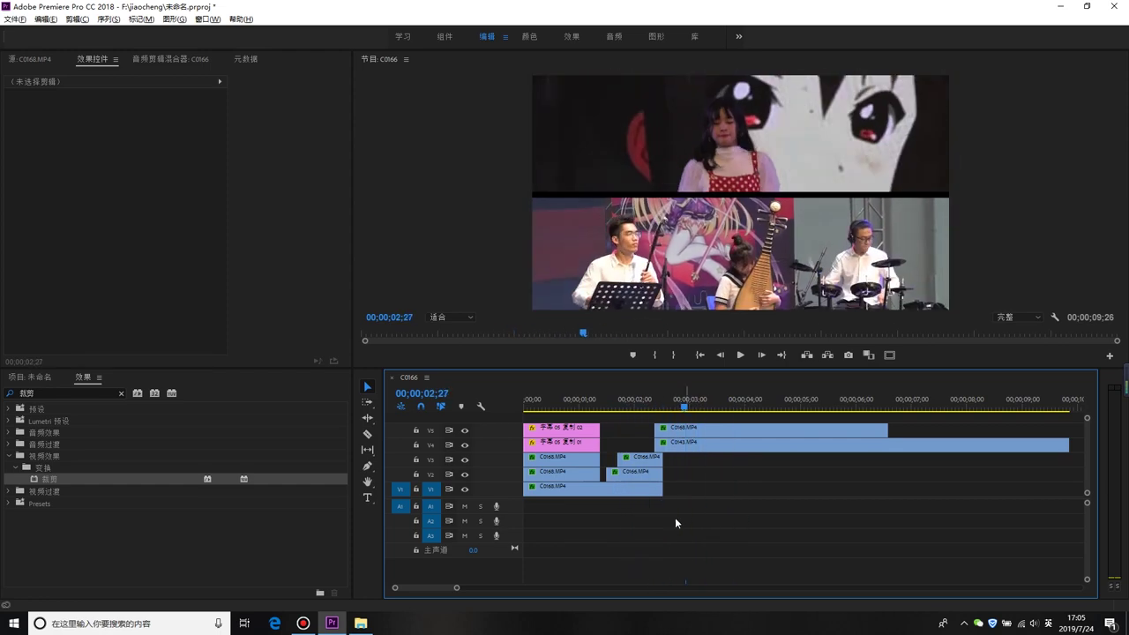
key(space)
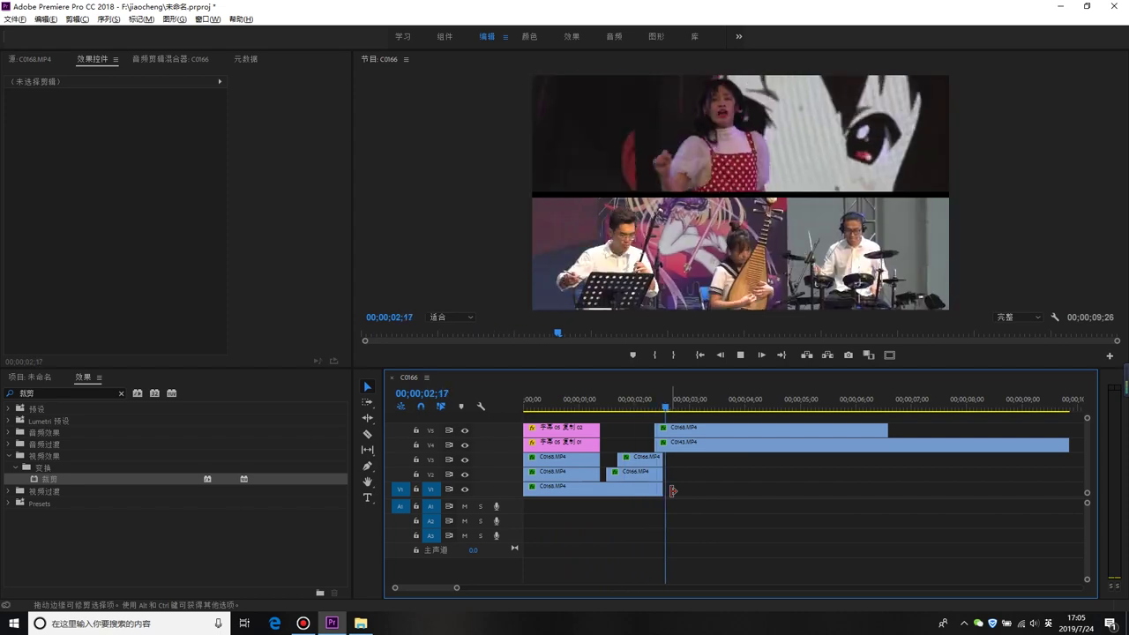
Move the playhead to 03;06 and select the singer clip C0143 on V4.
click(633, 410)
drag(635, 411, 710, 431)
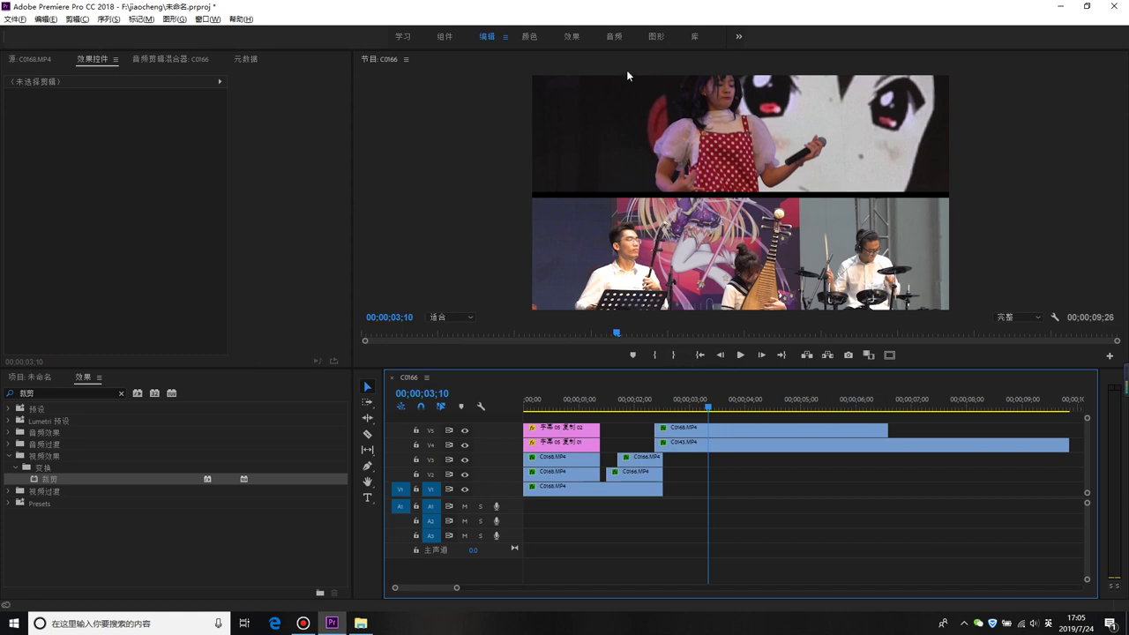
key(Left)
key(Left)
key(Left)
alt+scroll(631, 459, up, 2)
click(764, 432)
click(789, 446)
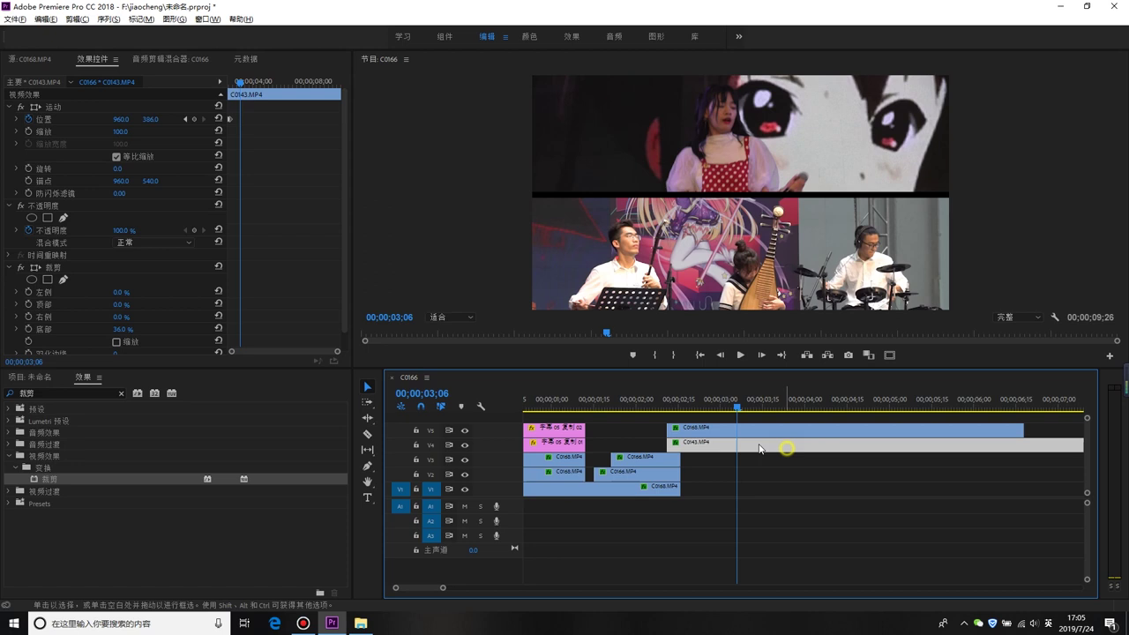
Keyframe the singer clip C0143's Crop Left from 0 at 03;06 to 29% at 03;10.
scroll(185, 262, down, 1)
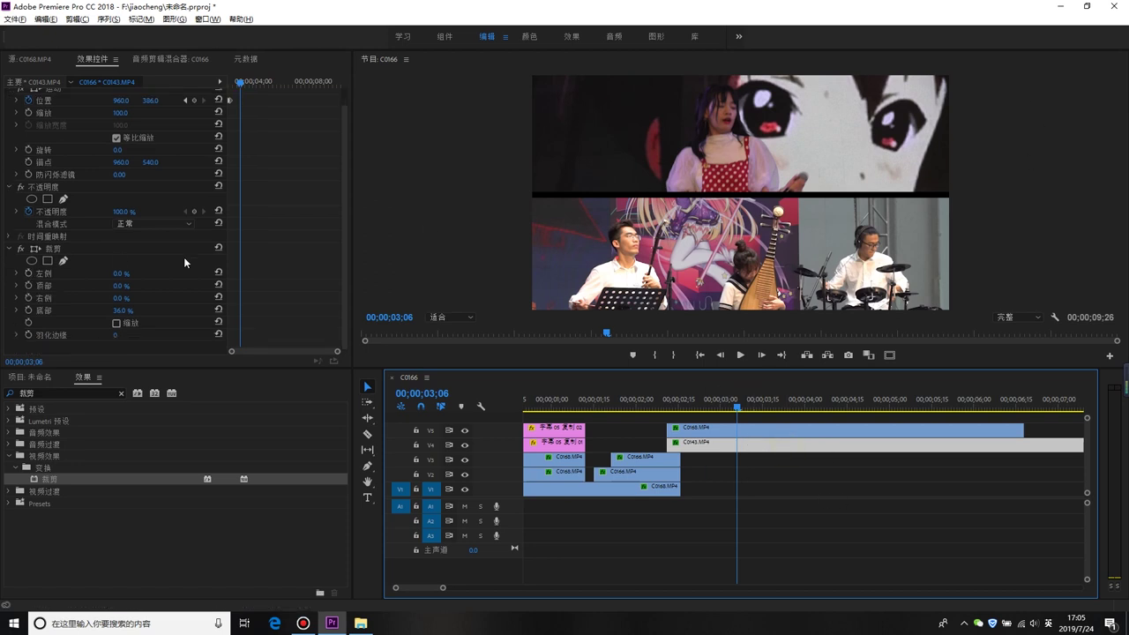
click(28, 274)
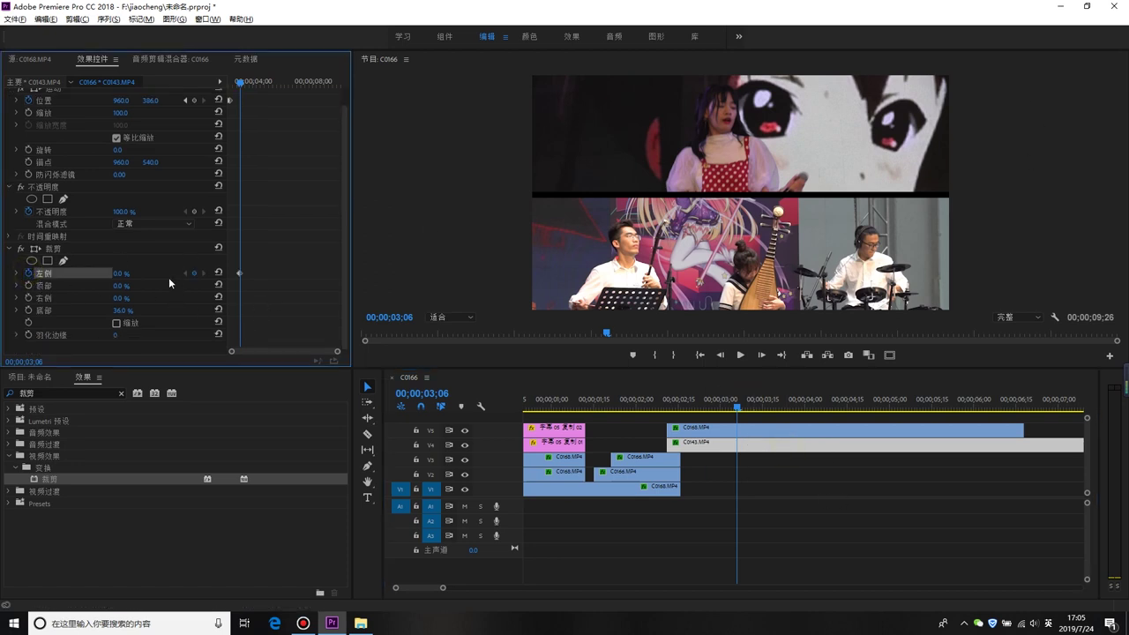
key(Right)
key(Right)
key(Right)
key(Right)
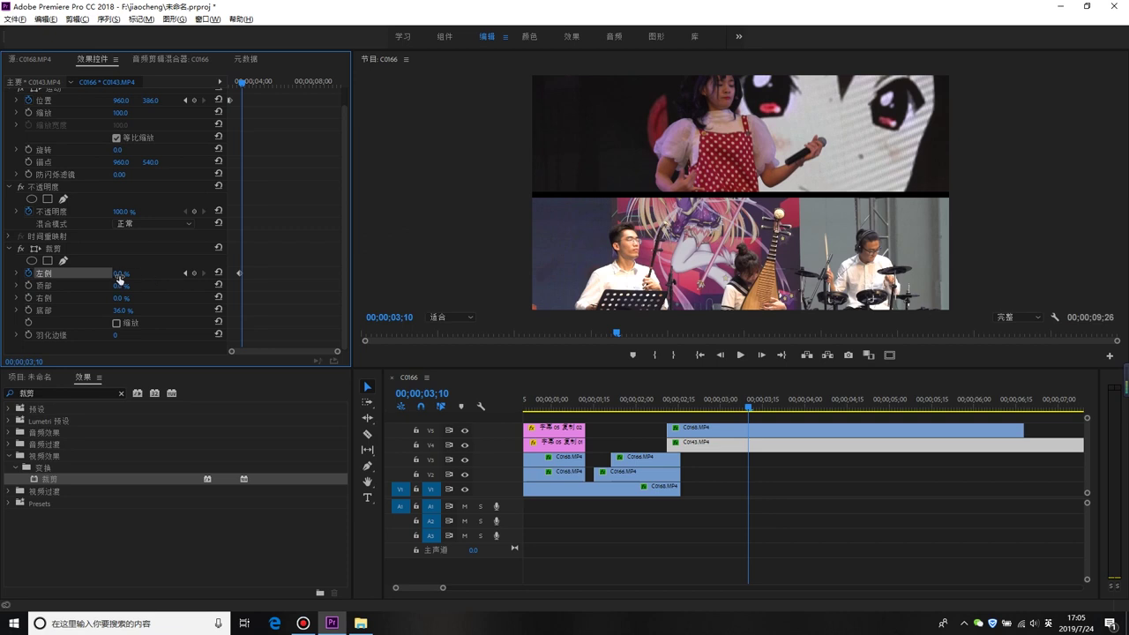
drag(119, 279, 145, 279)
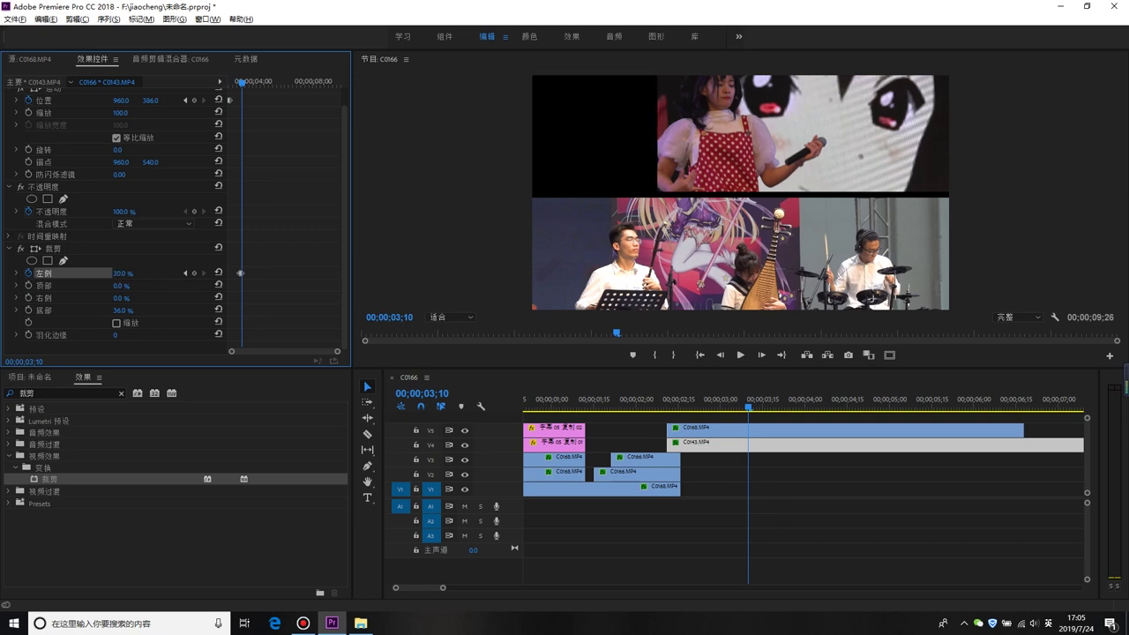
key(shift+Right)
key(shift+Right)
Place dancer clip C0044 on V6 at Scale 52, positioned top-left around 334,257.
click(31, 377)
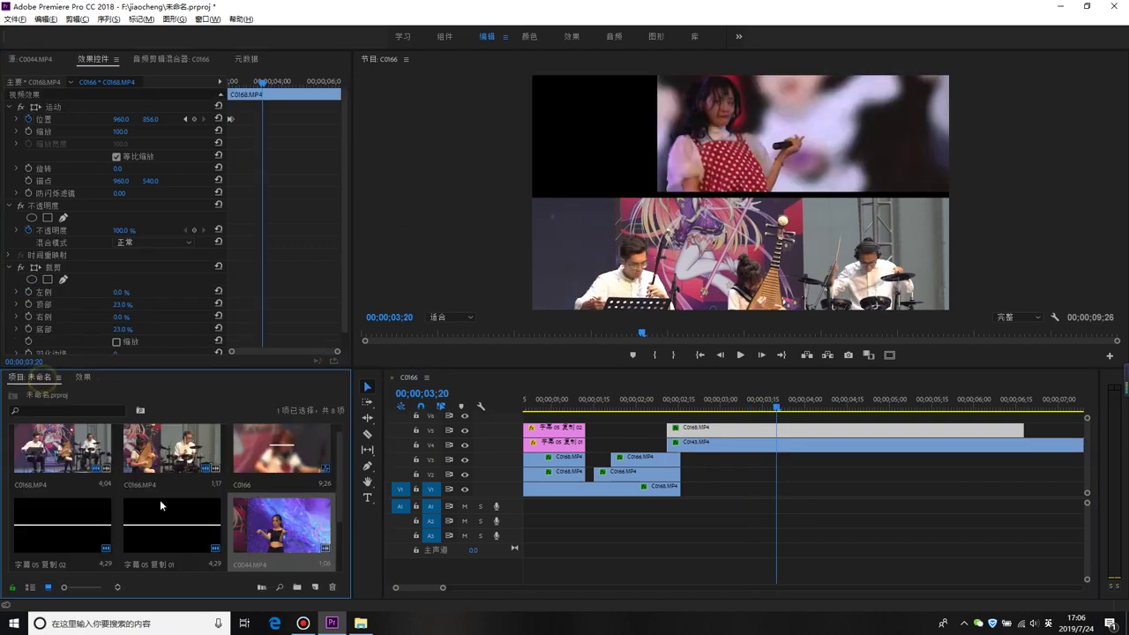
double_click(282, 527)
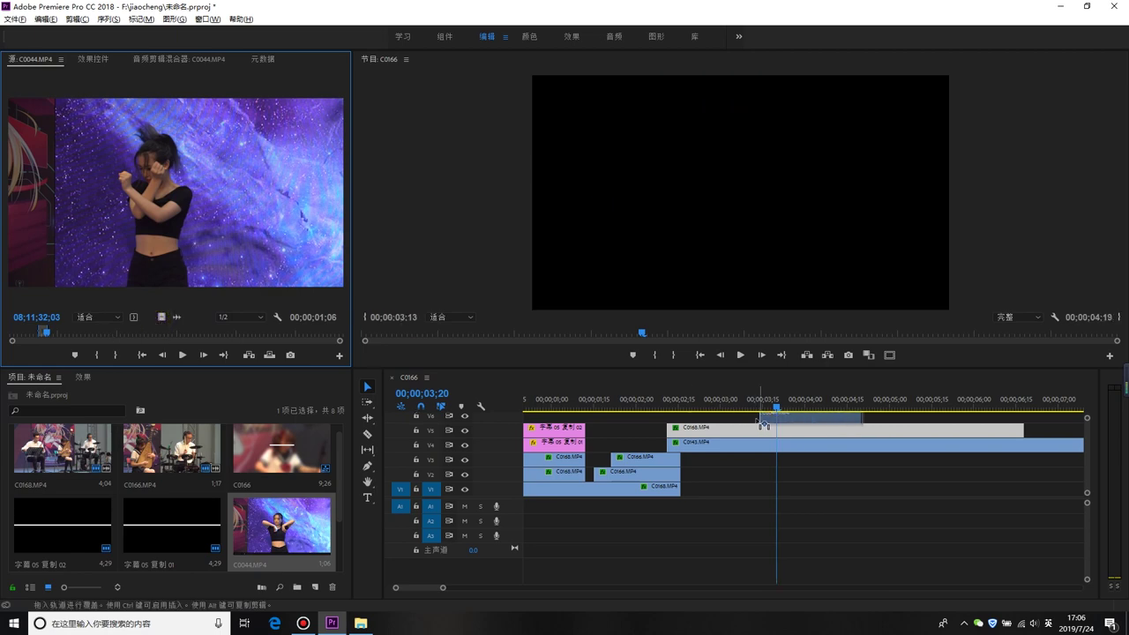
drag(375, 379, 768, 415)
click(93, 58)
drag(119, 131, 149, 118)
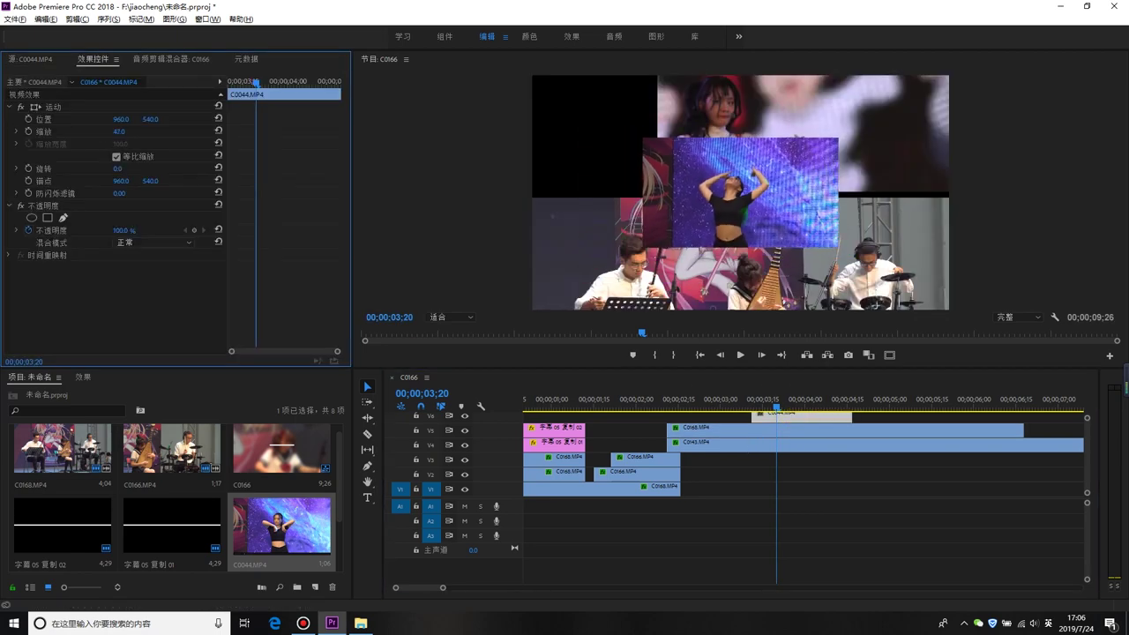
mouse_move(120, 118)
mouse_down()
mouse_move(88, 118)
mouse_move(136, 131)
mouse_up()
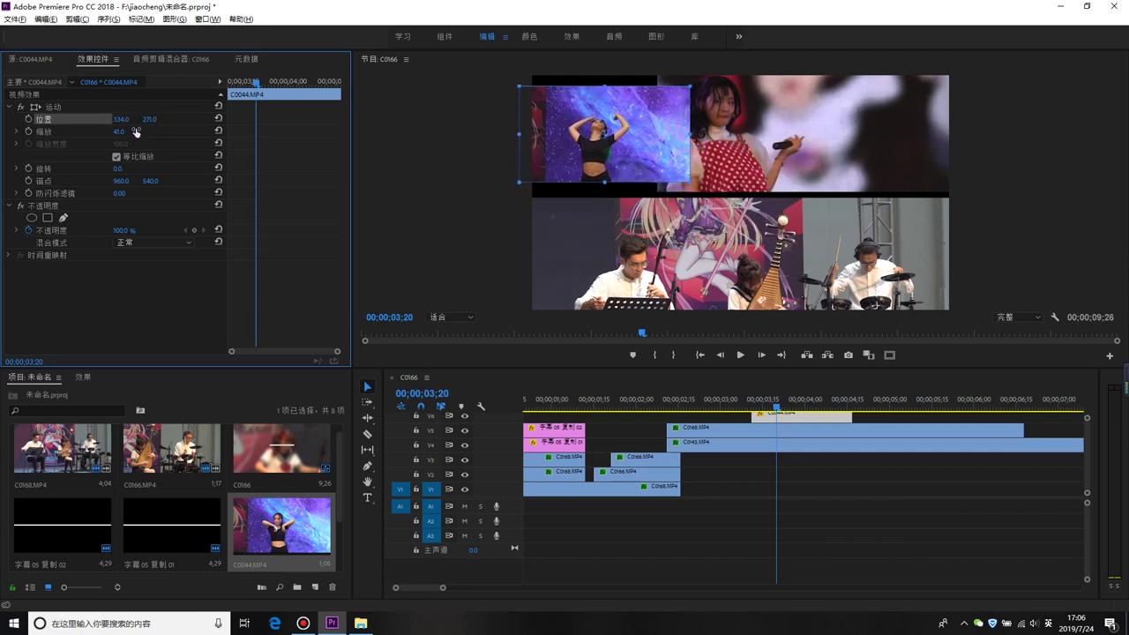
mouse_move(119, 131)
mouse_down()
mouse_move(142, 131)
mouse_move(141, 118)
mouse_up()
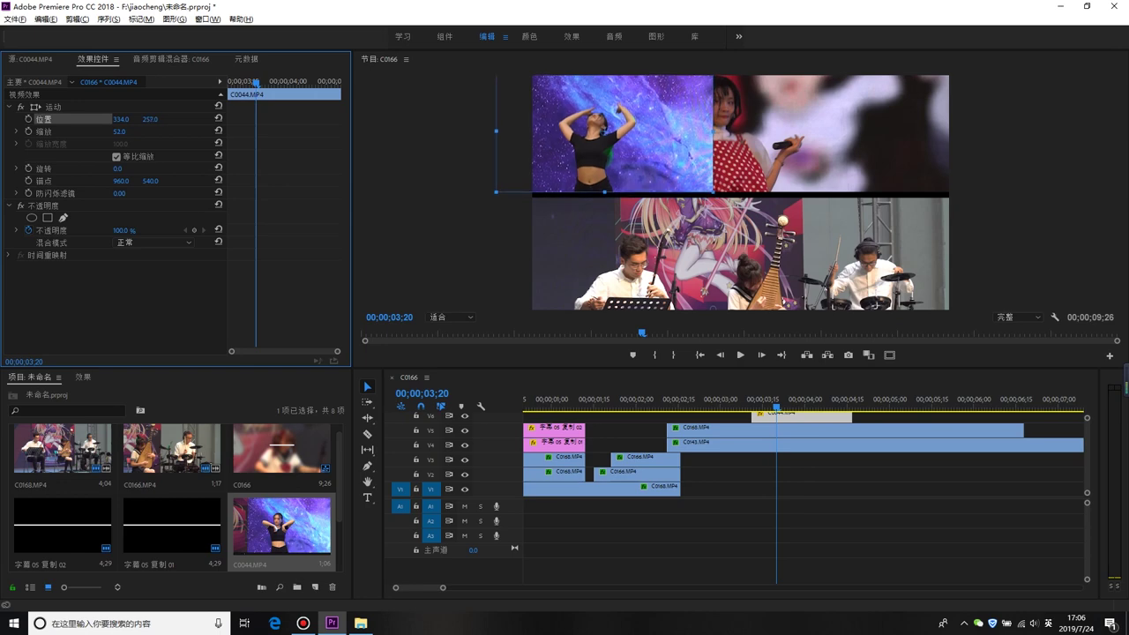
Apply Crop to the dancer clip with Right set to 27%.
click(81, 376)
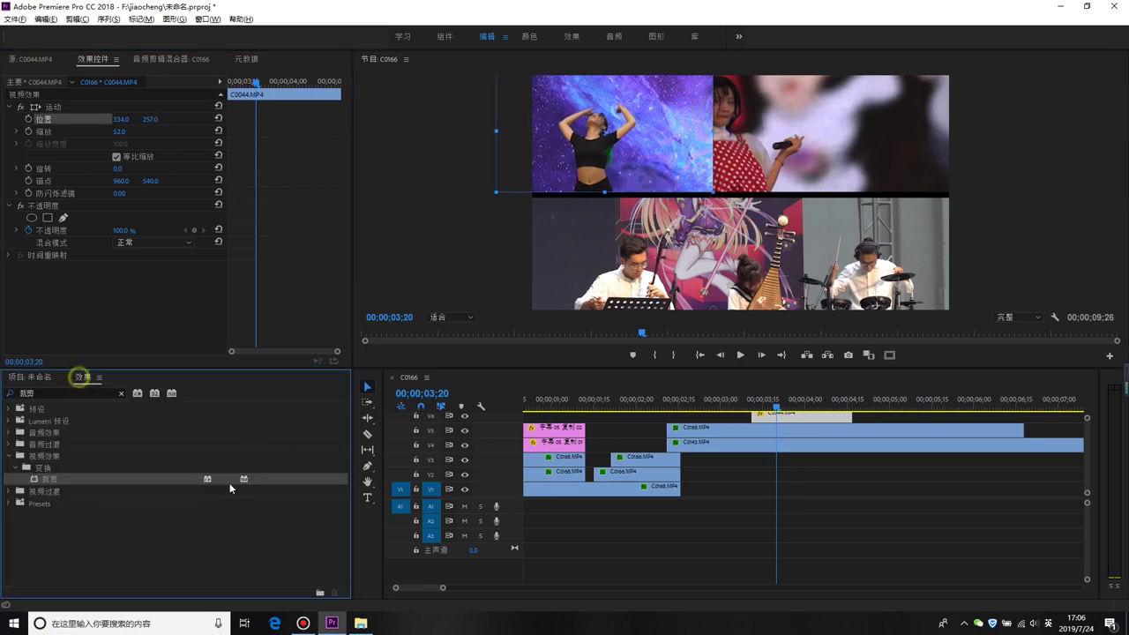
drag(774, 455, 774, 446)
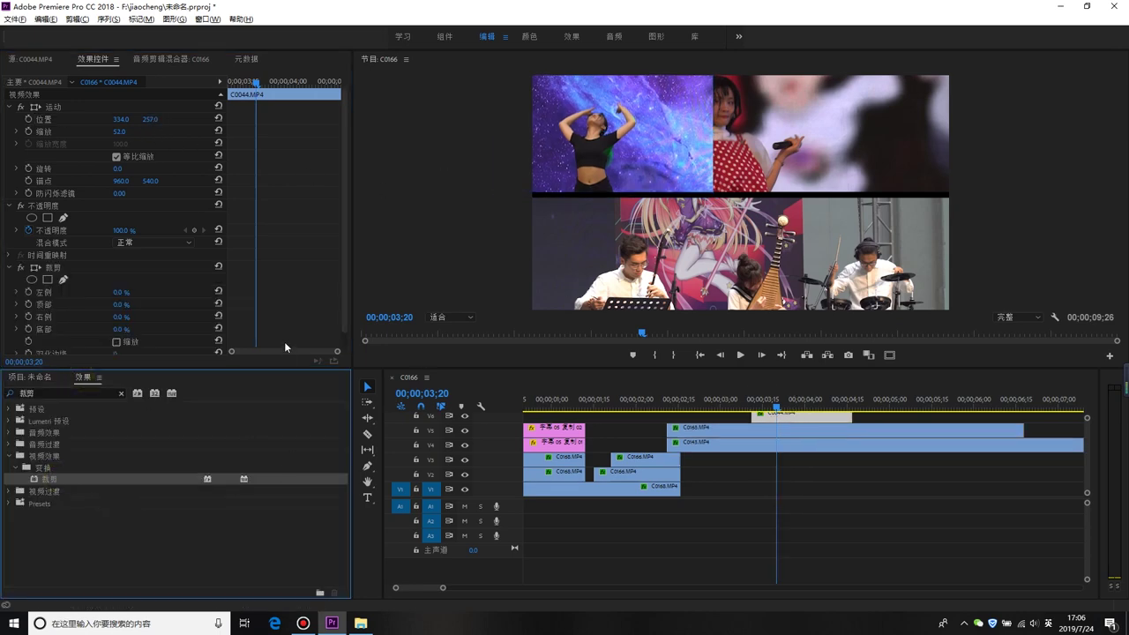
scroll(104, 268, down, 1)
drag(120, 300, 146, 300)
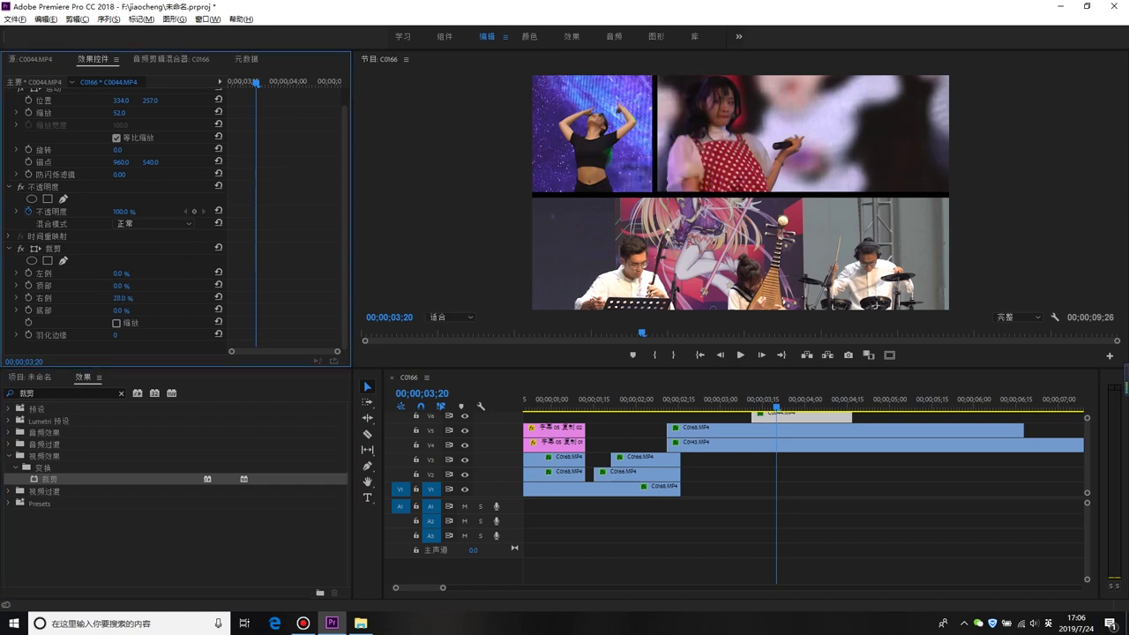
click(769, 405)
mouse_move(767, 407)
mouse_down()
mouse_move(738, 407)
mouse_move(756, 421)
mouse_up()
click(770, 421)
scroll(215, 205, up, 1)
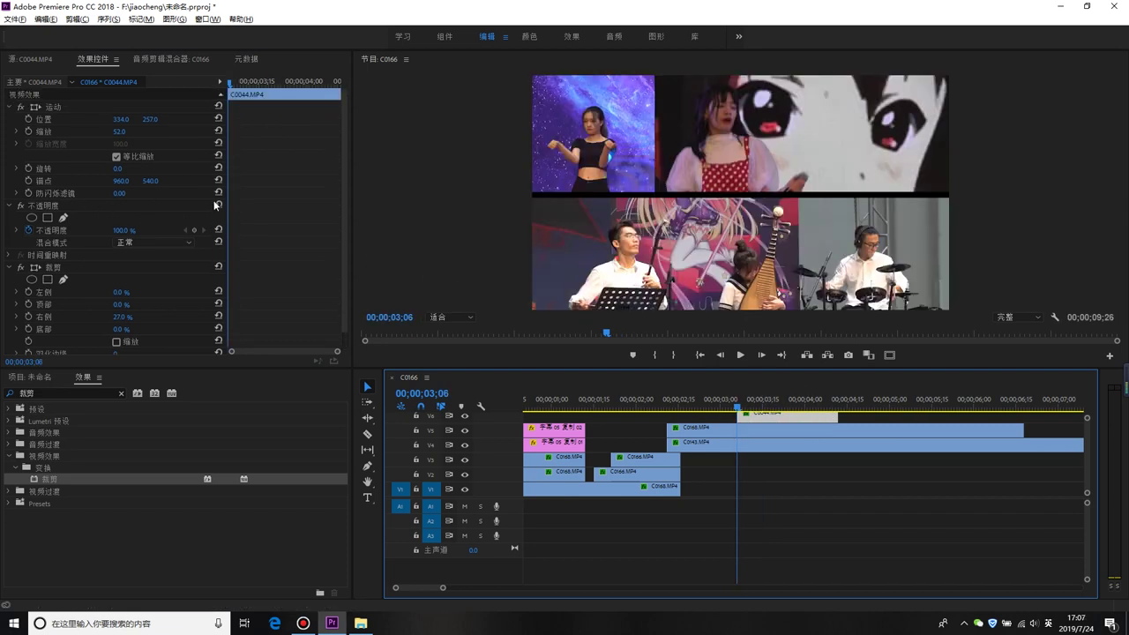
Keyframe the dancer clip's Position at 03;06 with it pushed off-frame to the left.
click(30, 119)
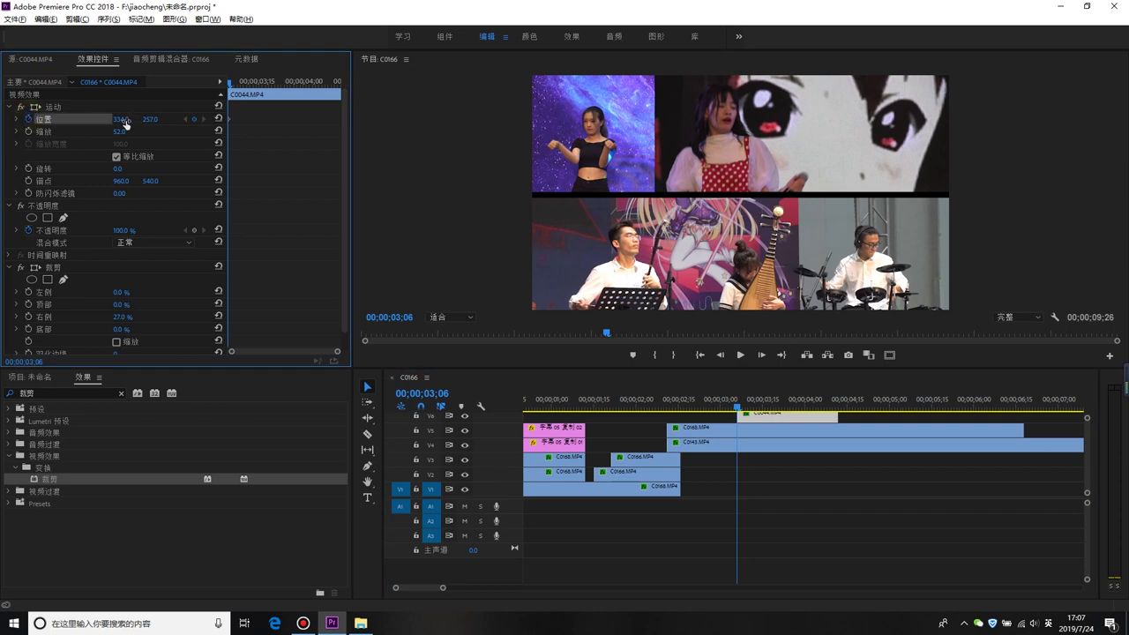
drag(126, 124, 53, 123)
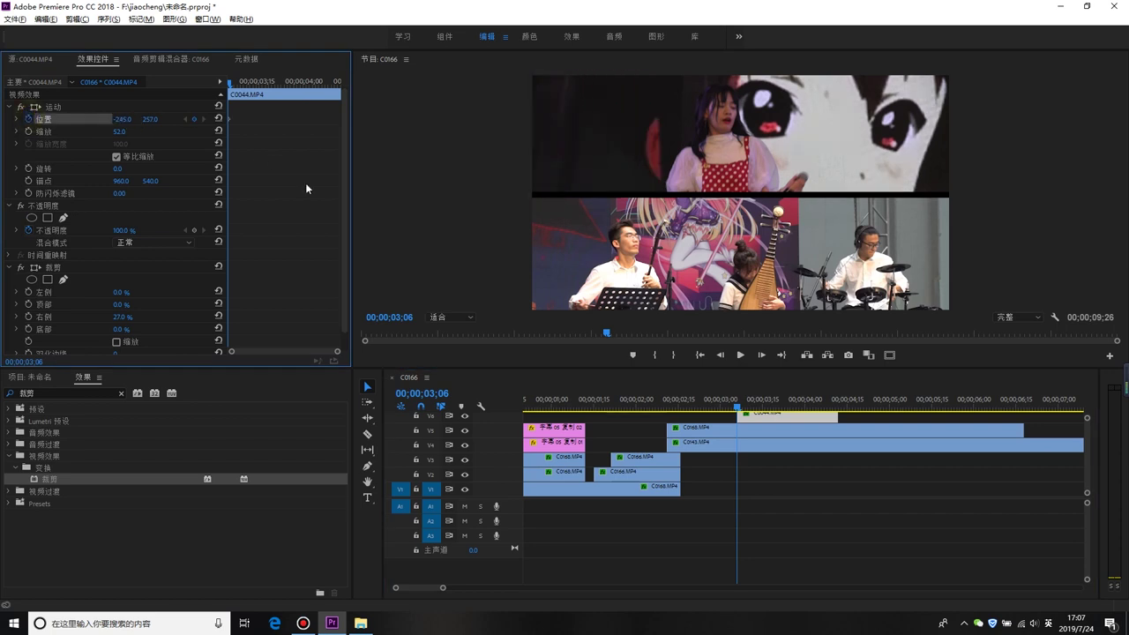
key(Right)
key(Right)
key(Right)
key(Right)
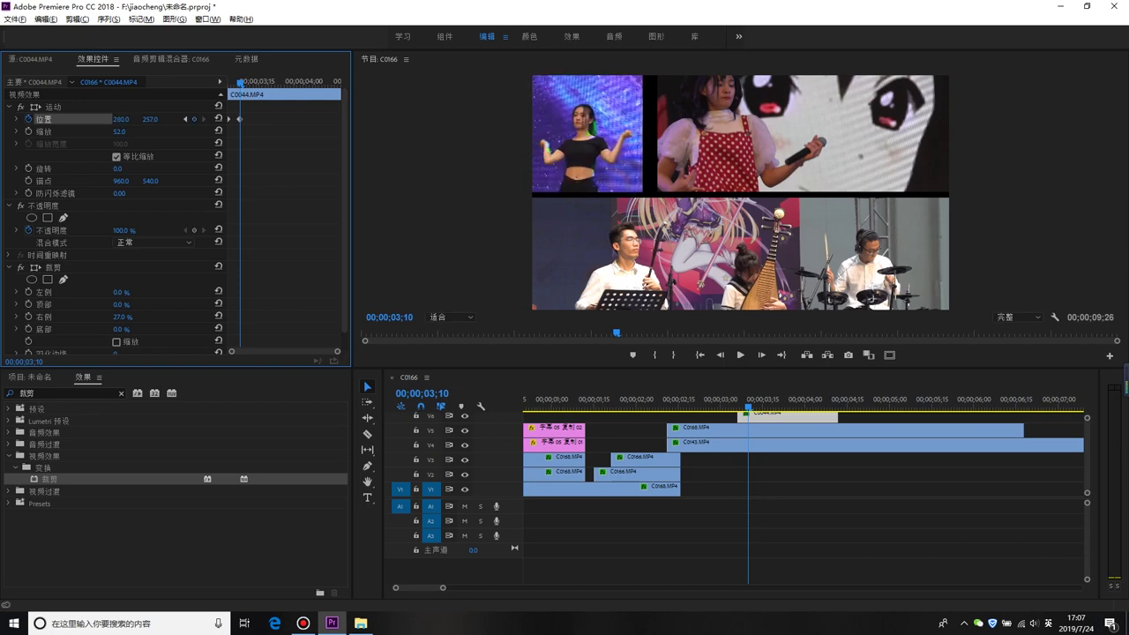
Play back the dancer panel sliding in from the left beside the singer.
click(701, 407)
mouse_move(701, 408)
mouse_down()
mouse_move(799, 407)
mouse_move(764, 404)
mouse_up()
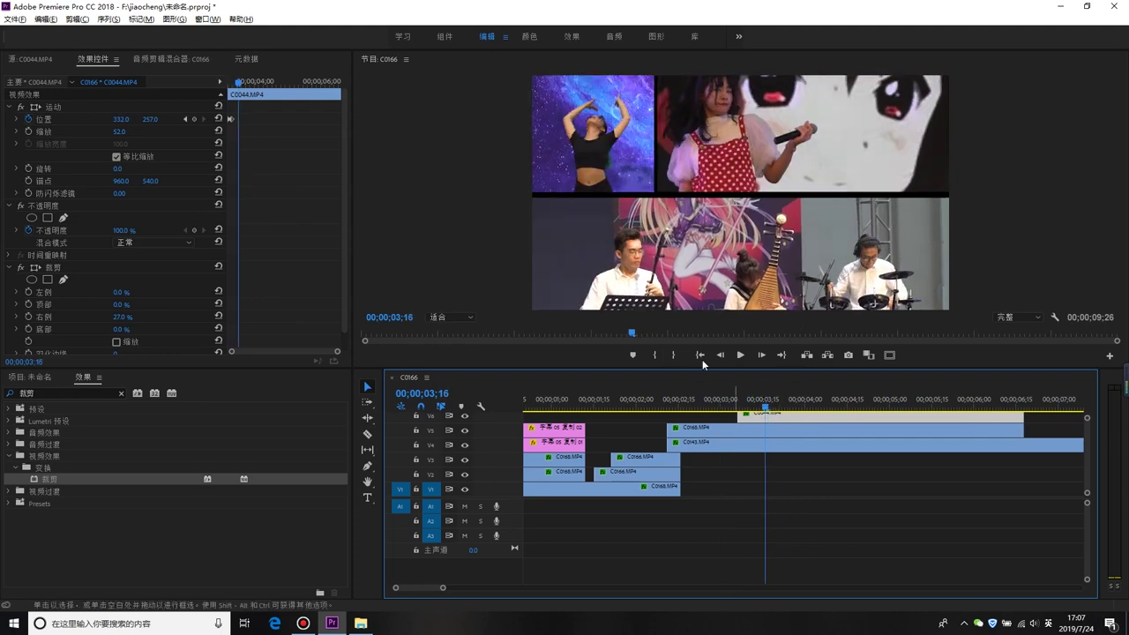
key(minus)
key(shift+Right)
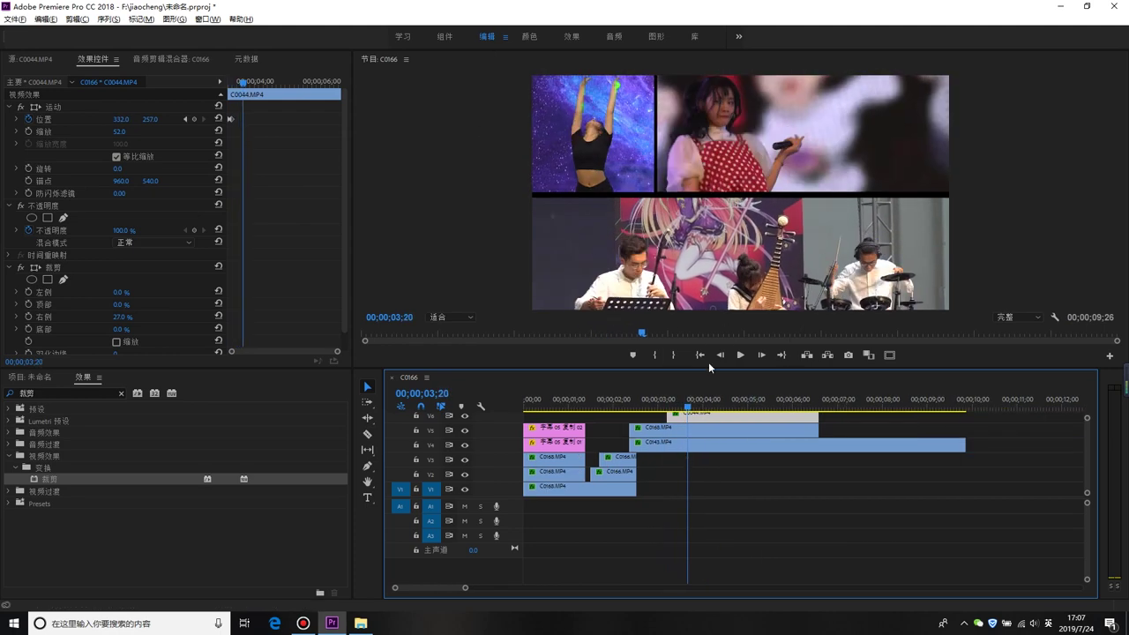
key(space)
key(space)
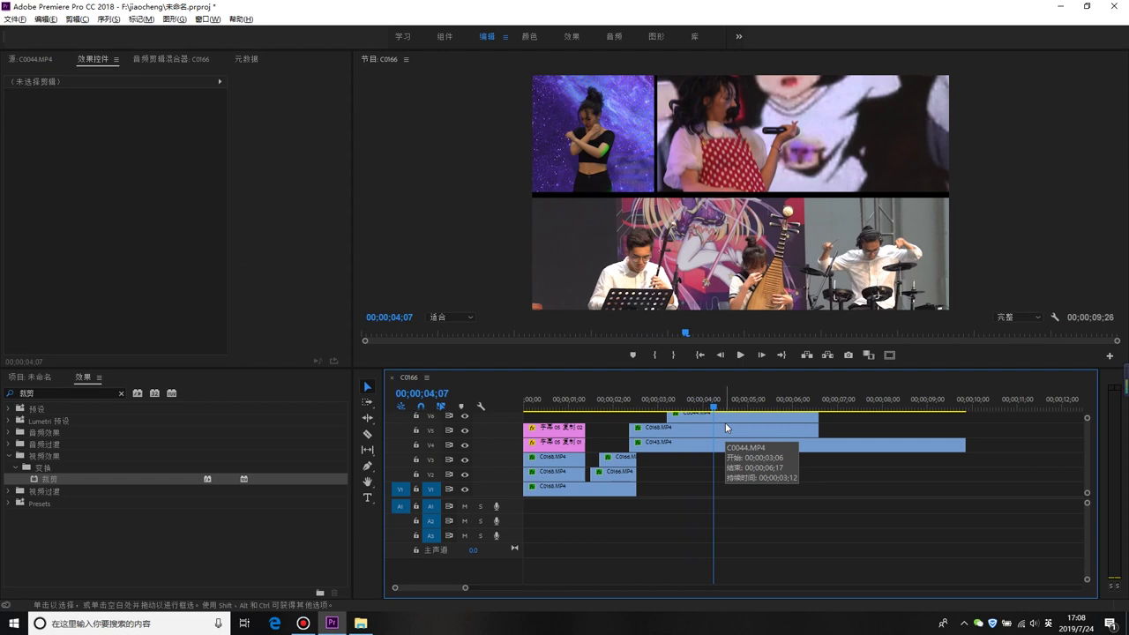